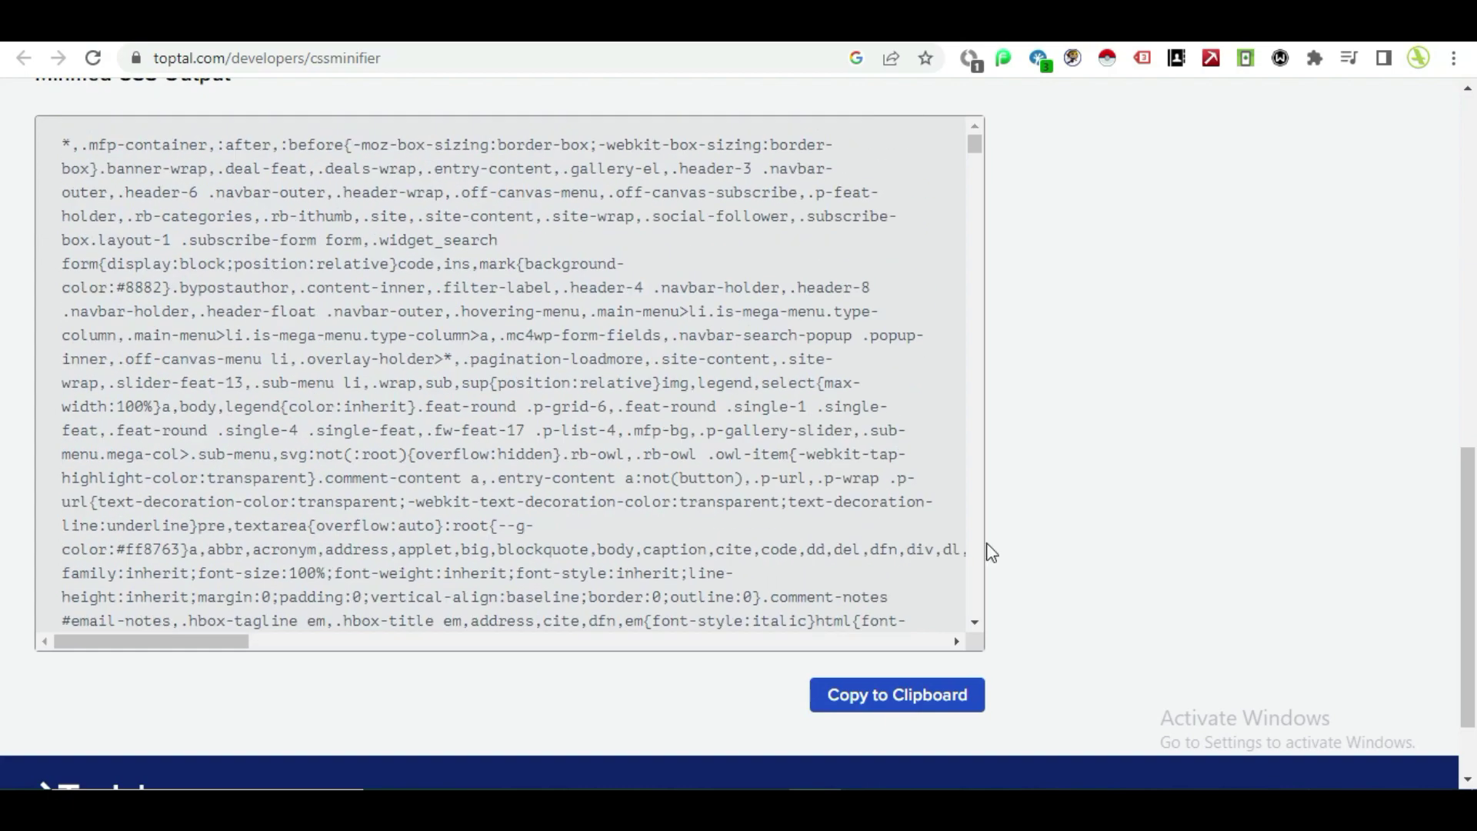
- Copy the minified CSS output, switch to the cPanel editor, replace all code in main.css with it and save the file
left_click(900, 697)
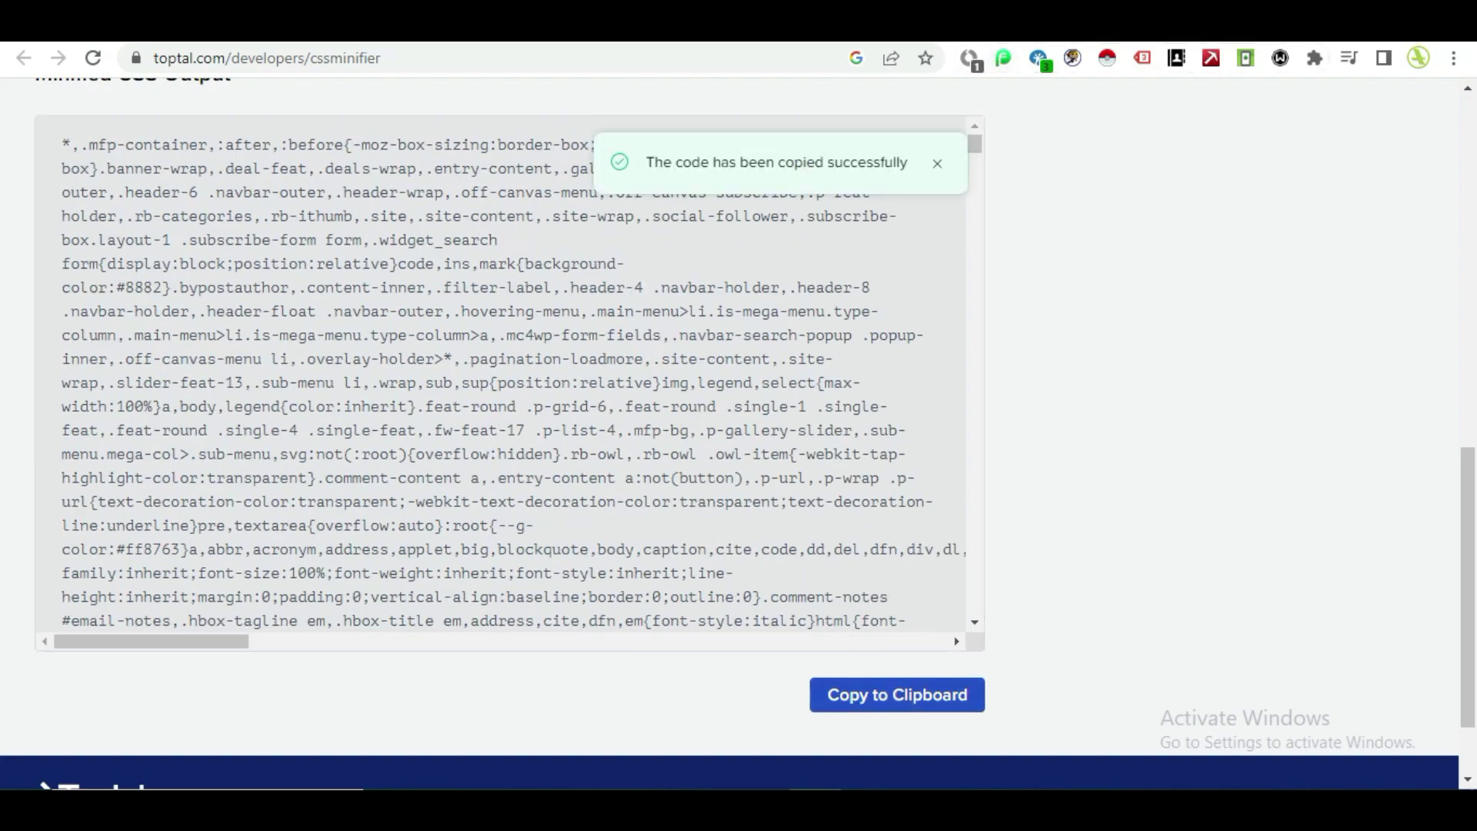
left_click(924, 21)
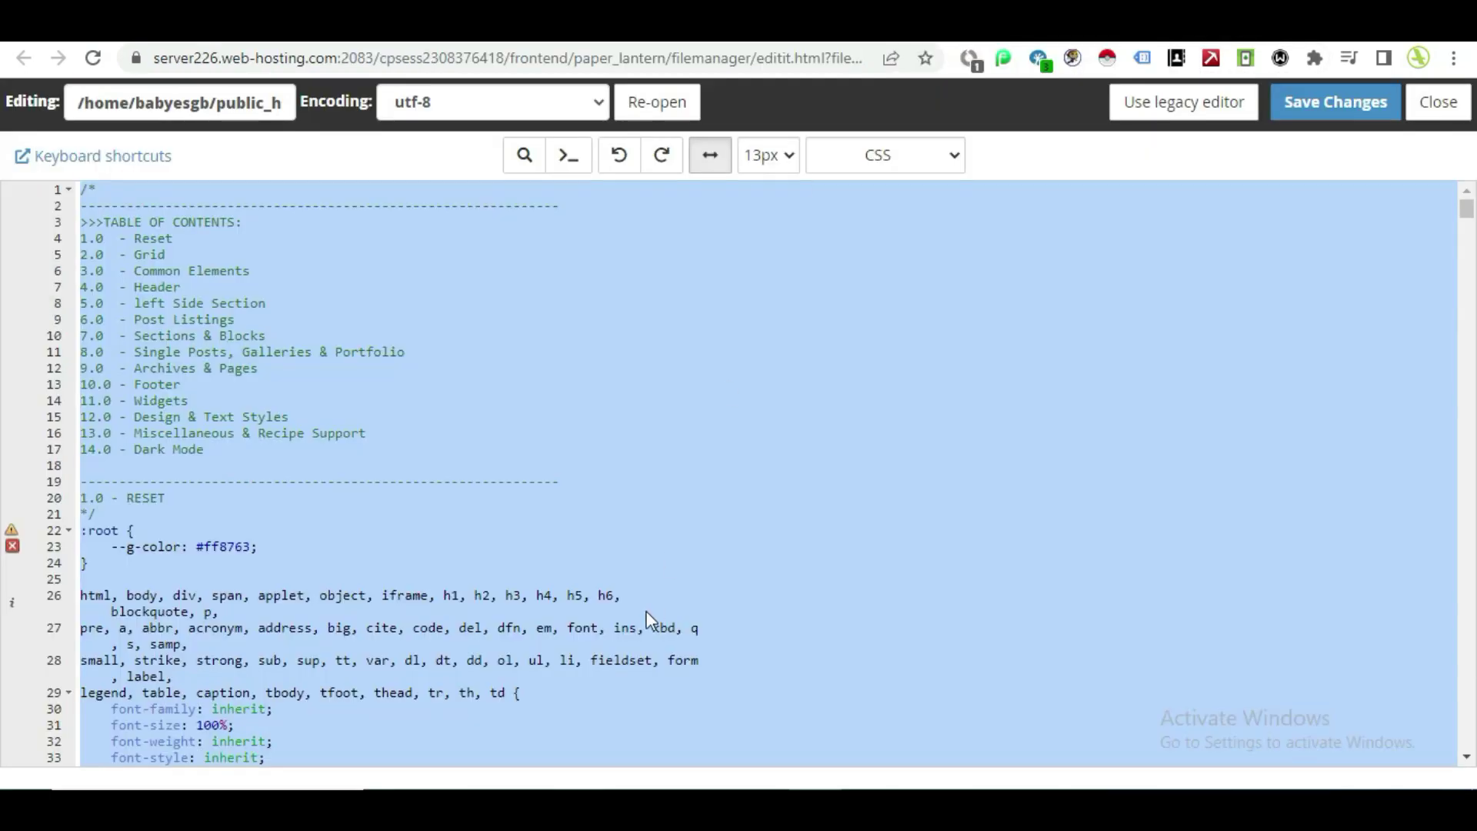
key("ctrl+v")
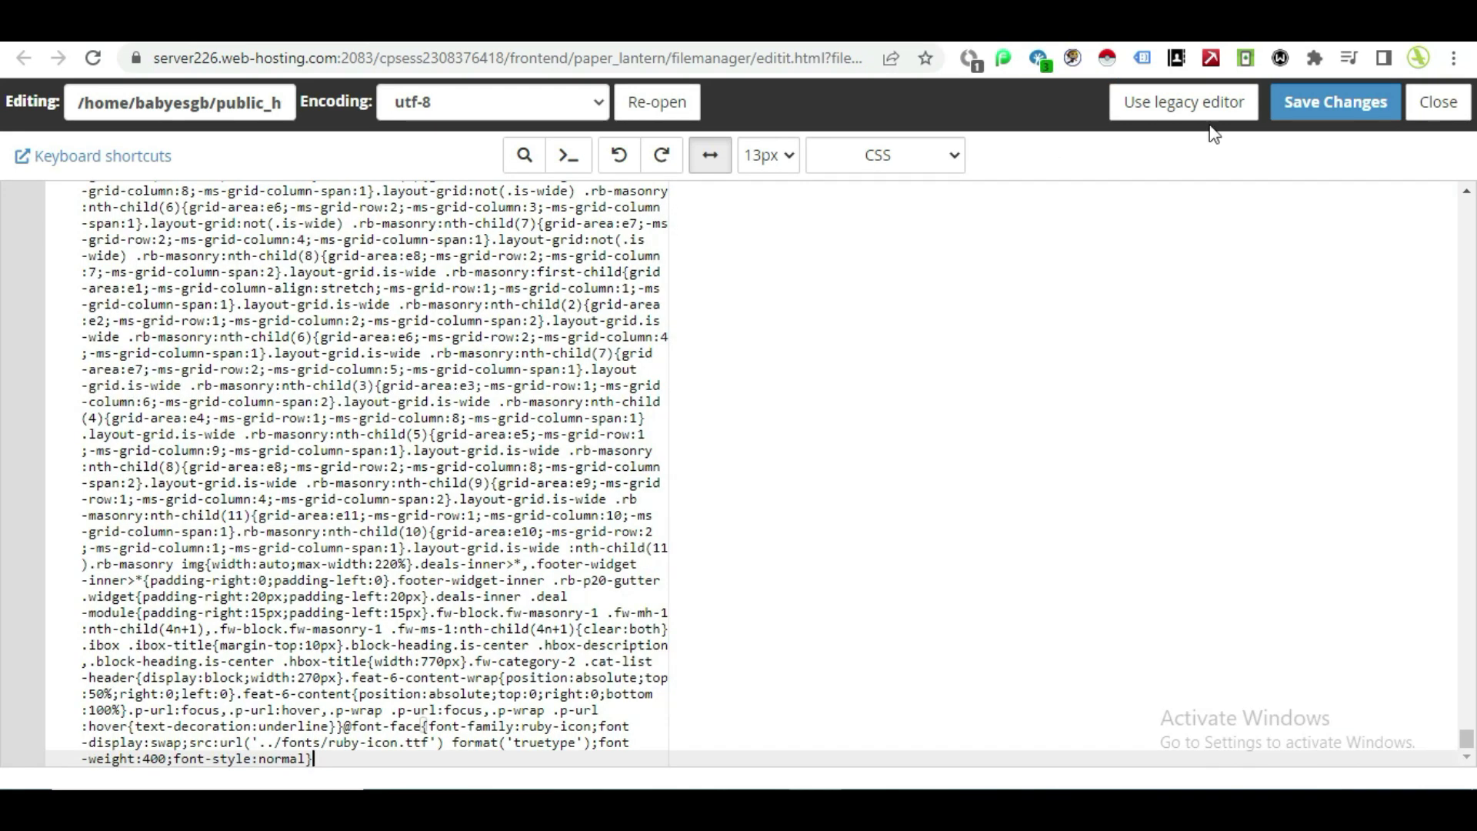
left_click(1335, 103)
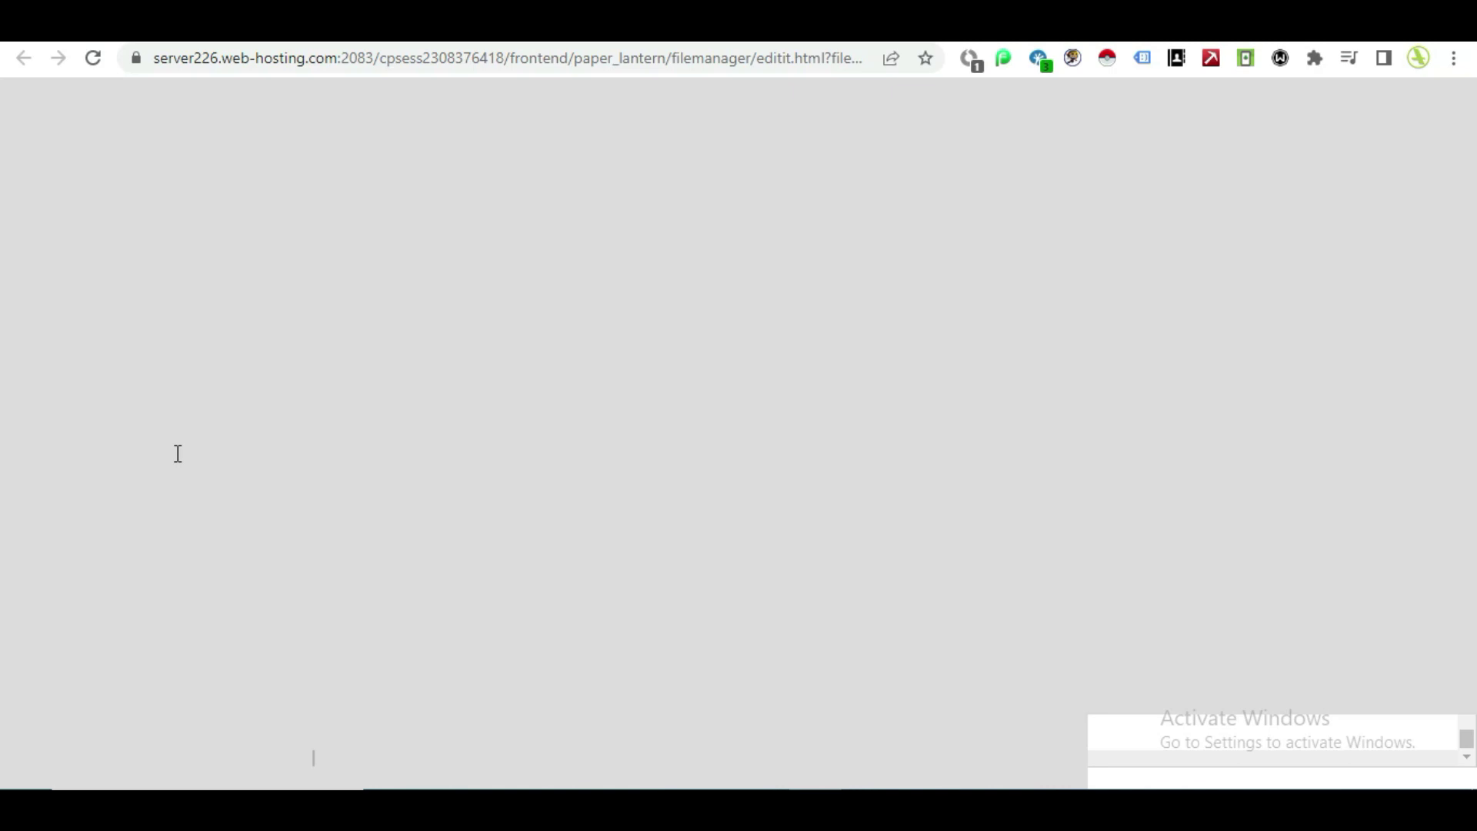
scroll(253, 483, "up", 8)
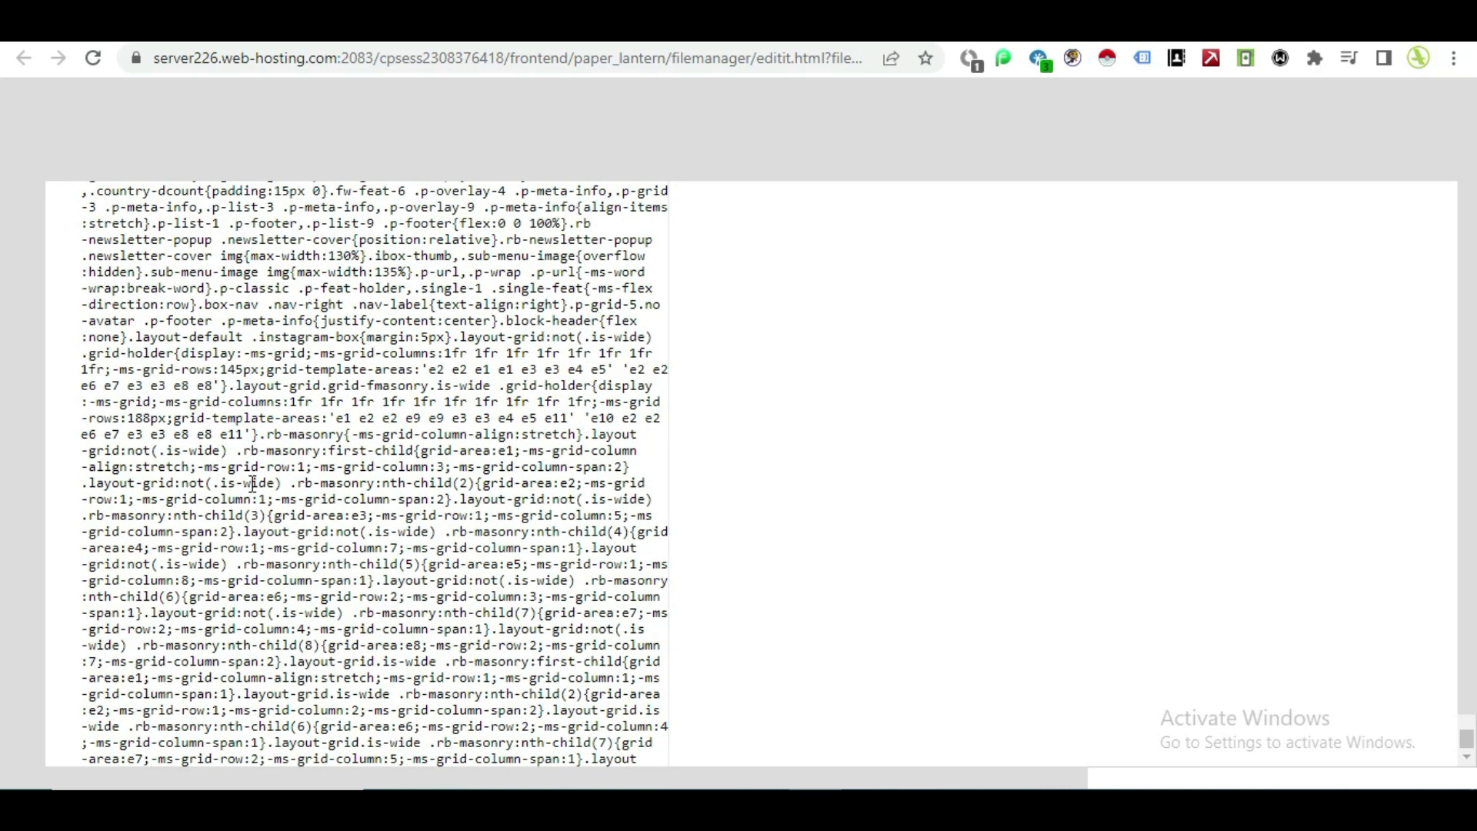
scroll(252, 483, "up", 4)
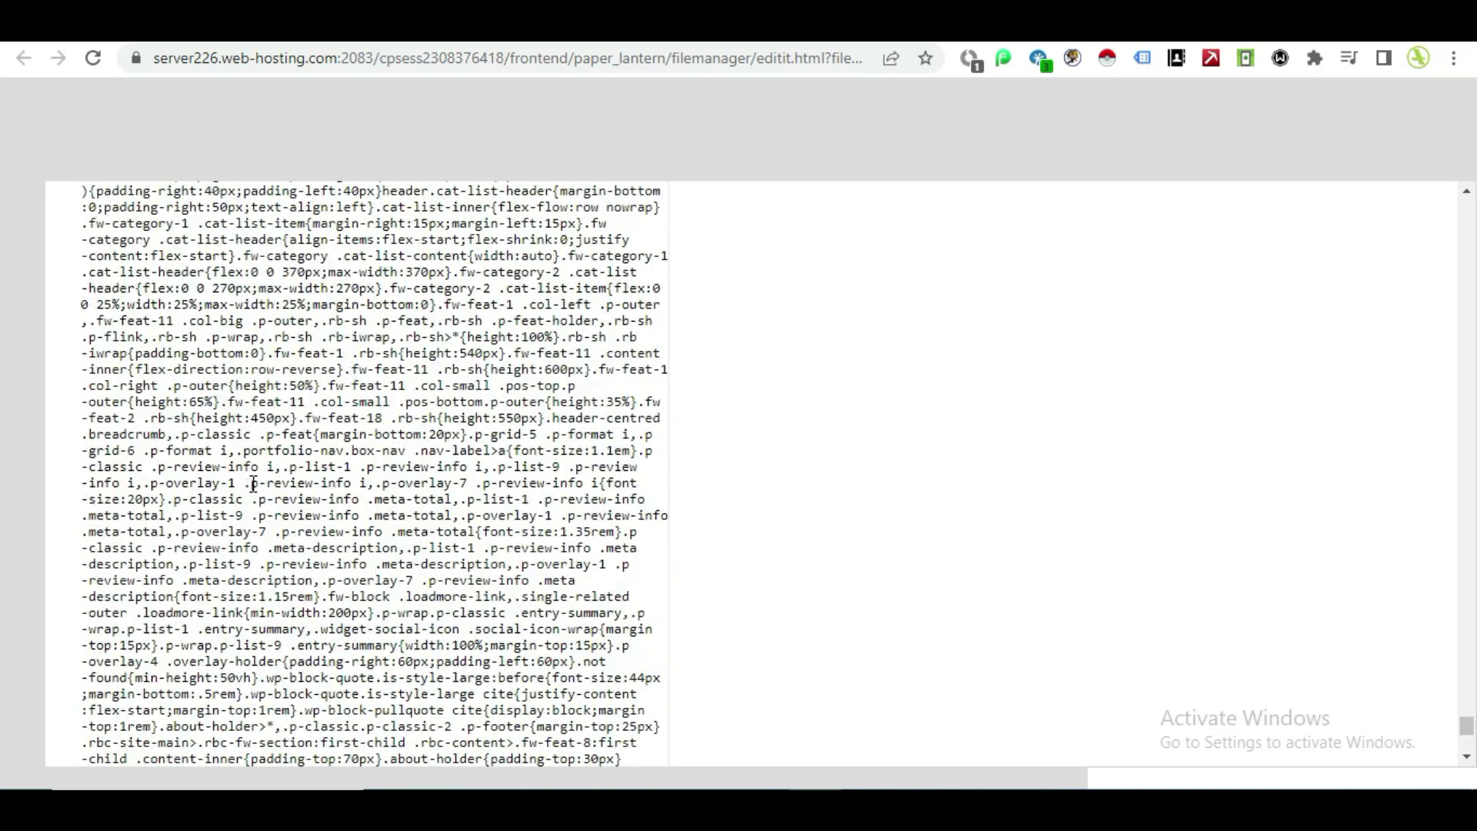
scroll(269, 483, "up", 4)
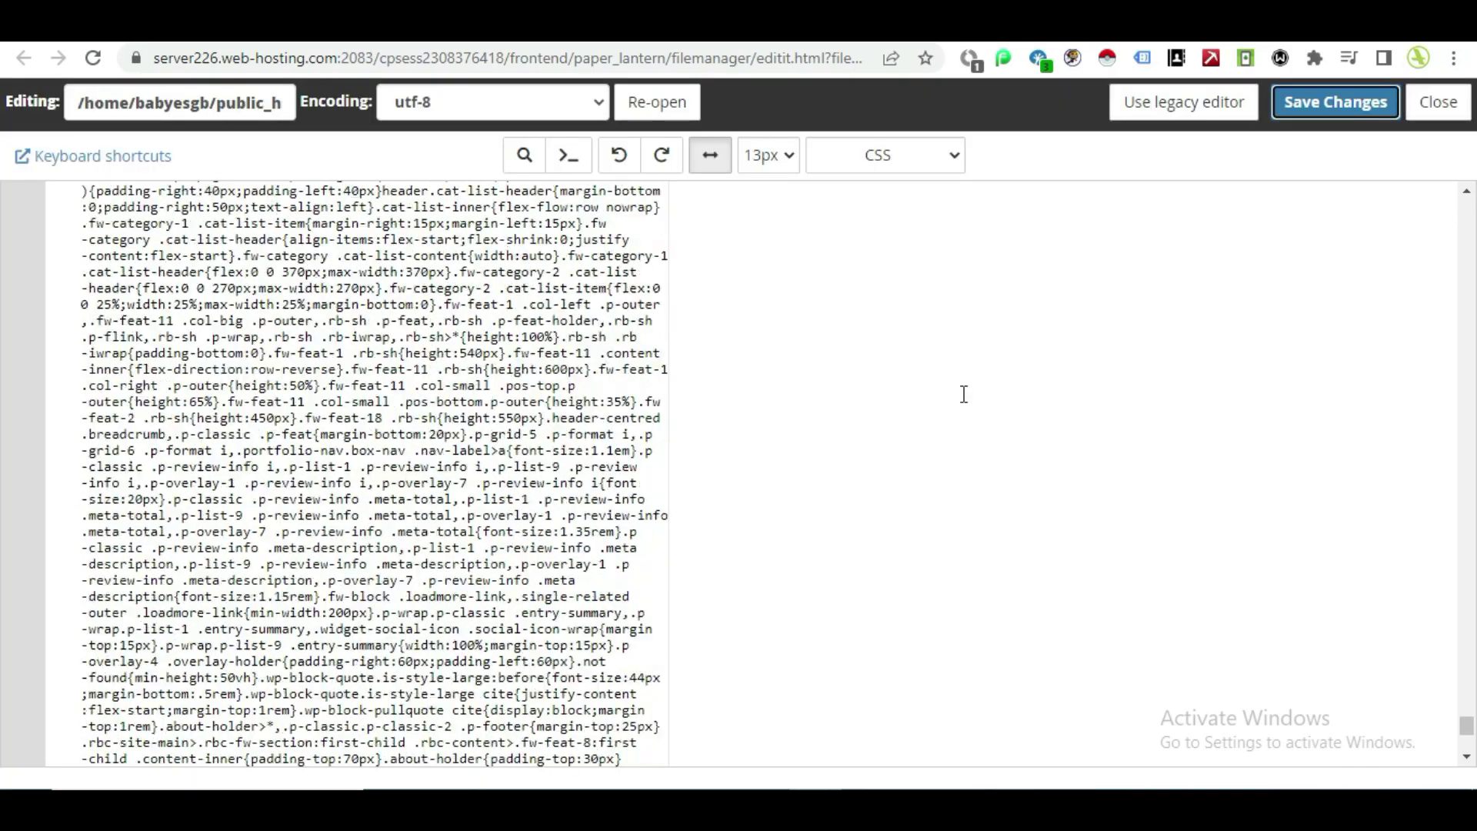
scroll(964, 393, "up", 15)
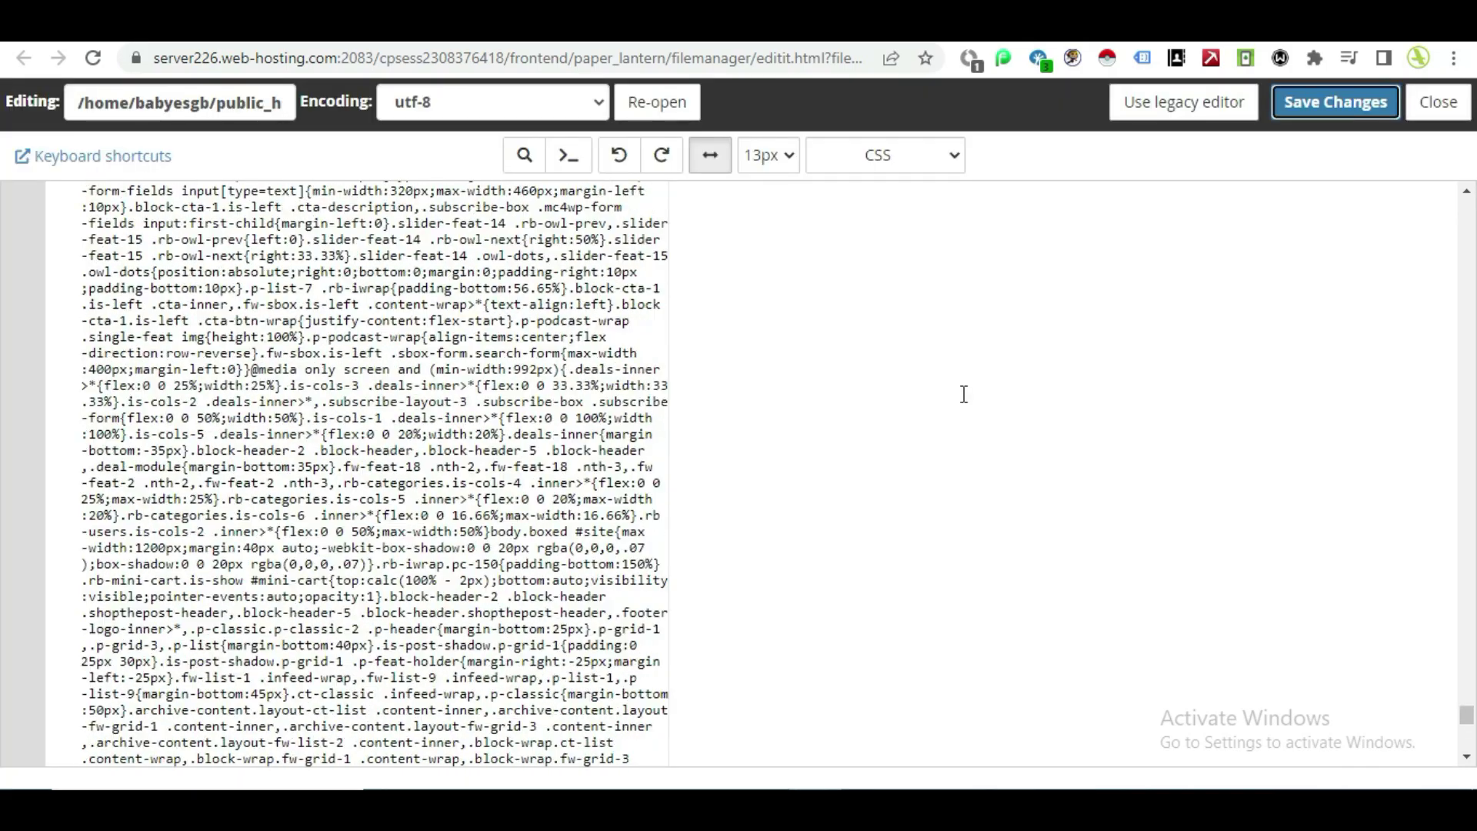
scroll(963, 394, "up", 5)
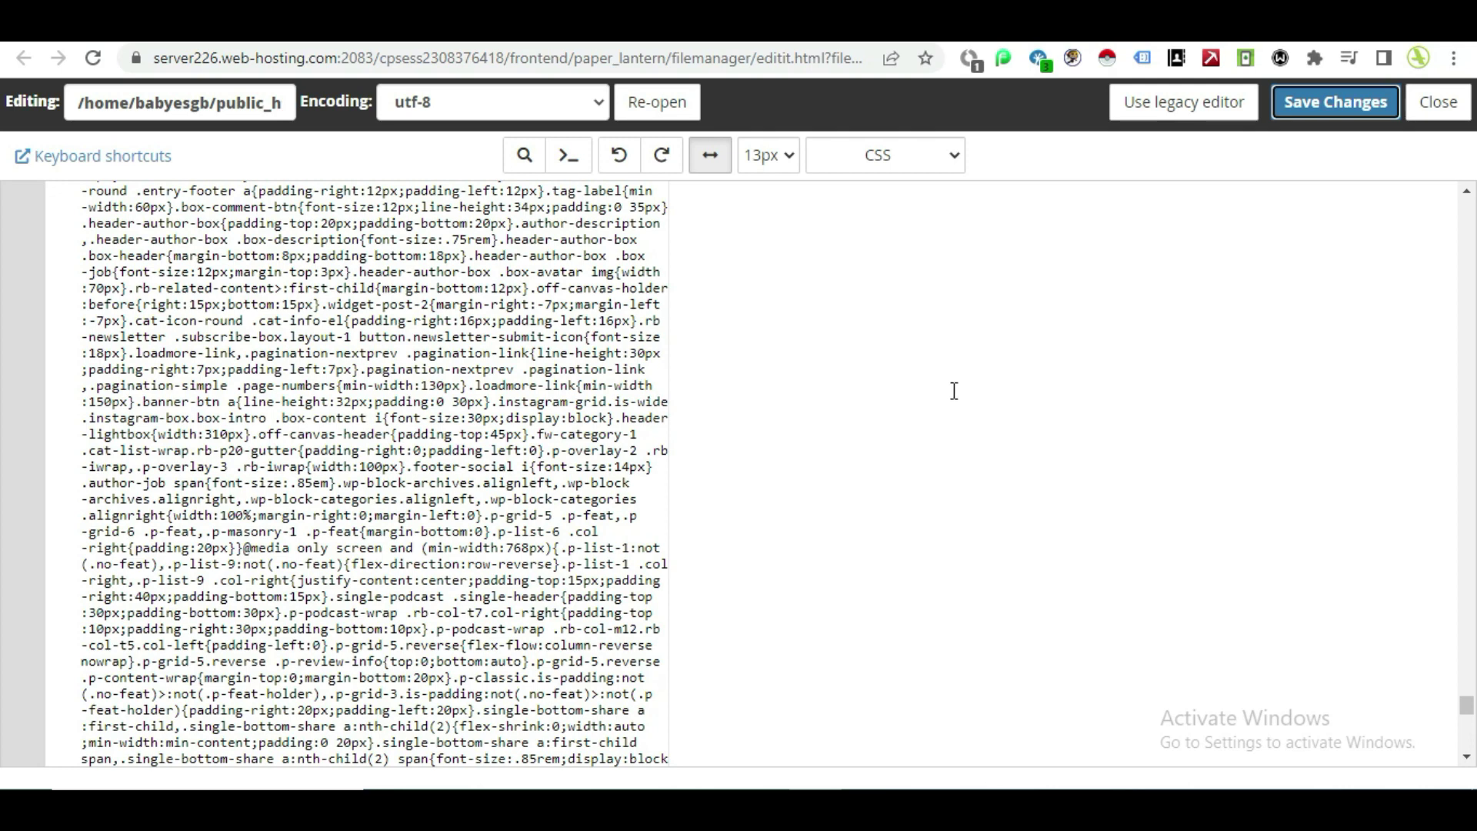
scroll(879, 382, "down", 5)
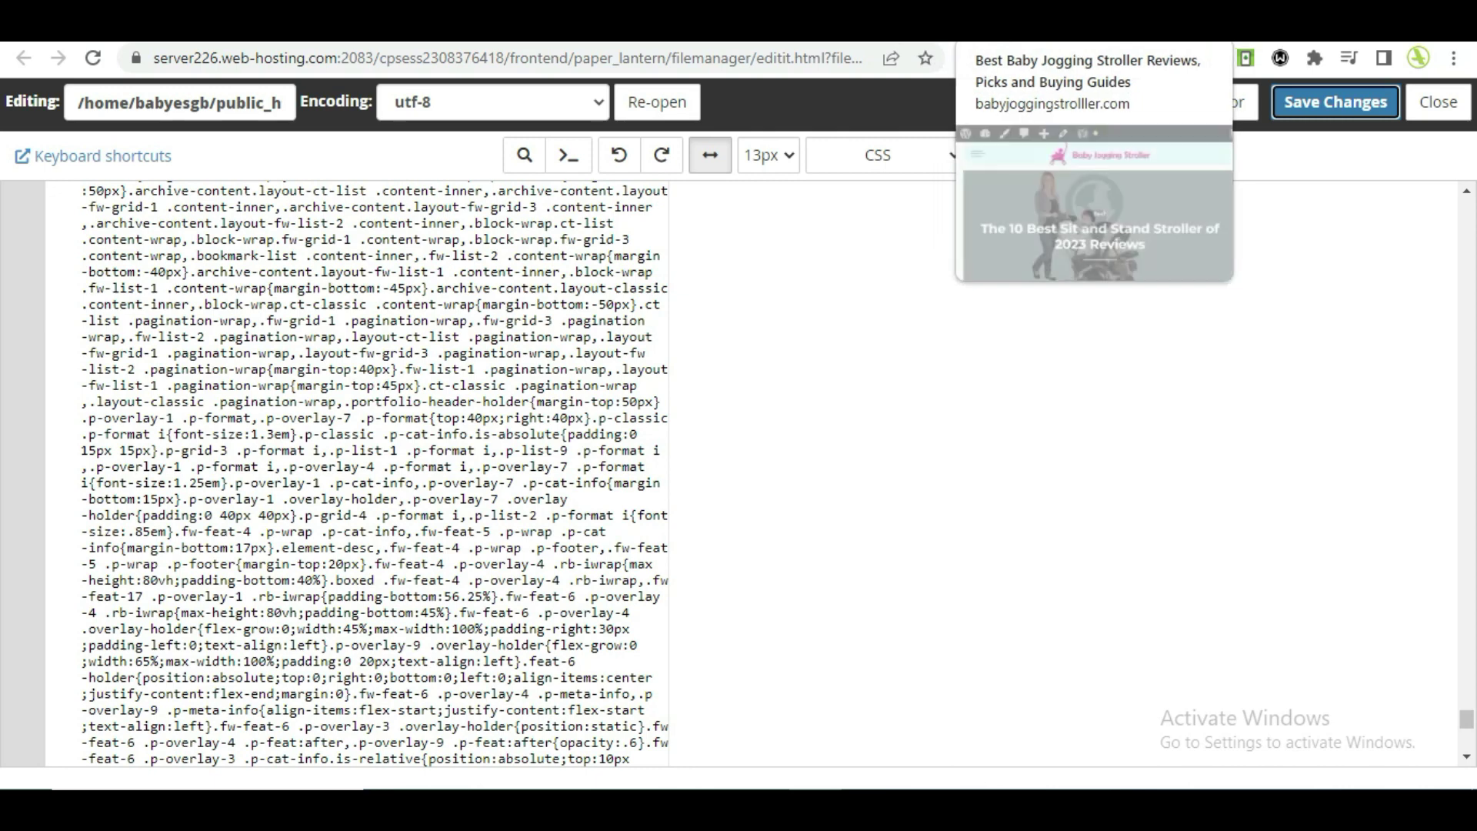
- Check the site's coverage report, then open a new File Manager from the cPanel main page
left_click(1023, 24)
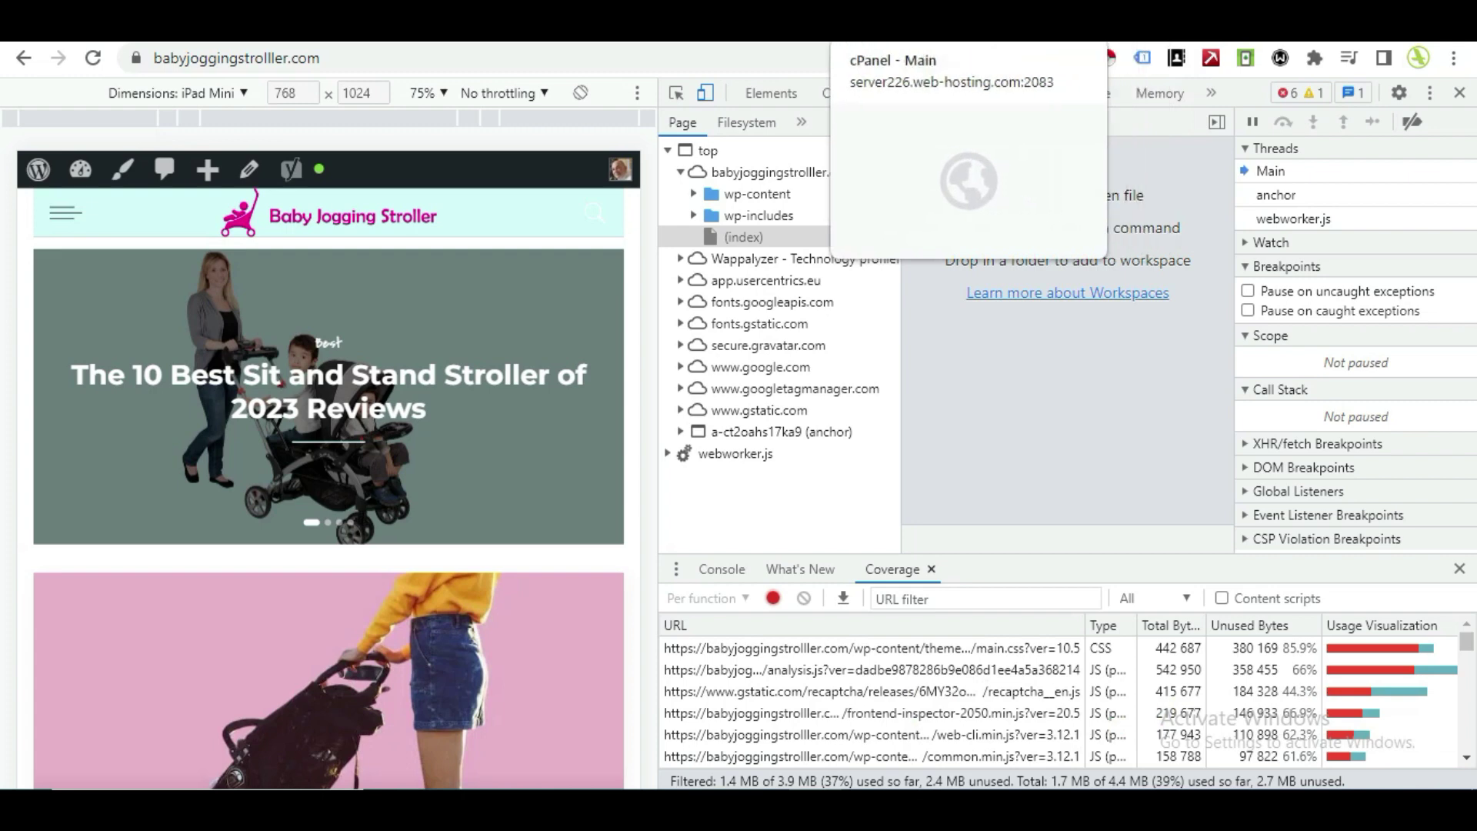
left_click(962, 24)
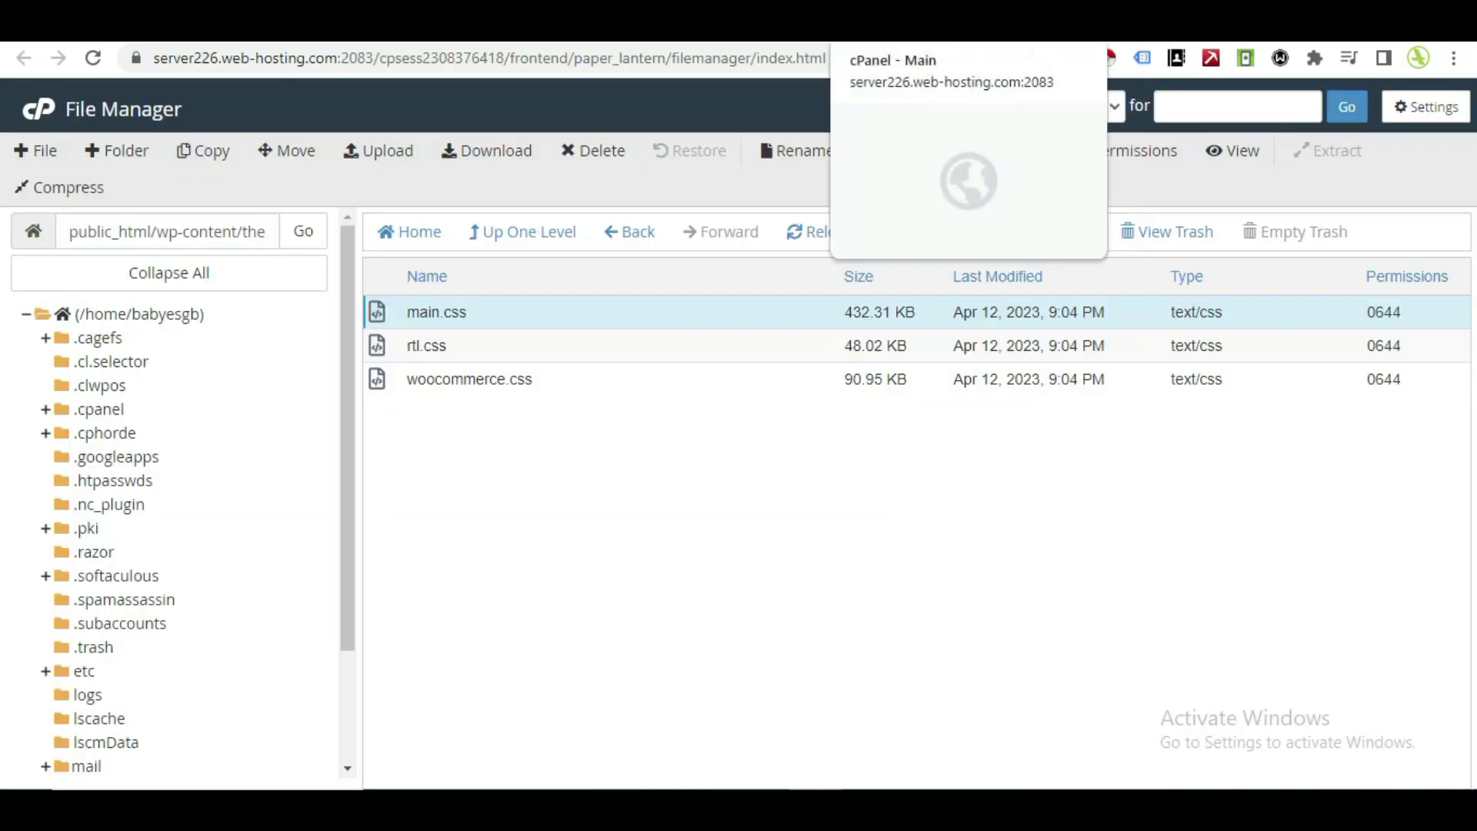
left_click(924, 23)
left_click(1038, 23)
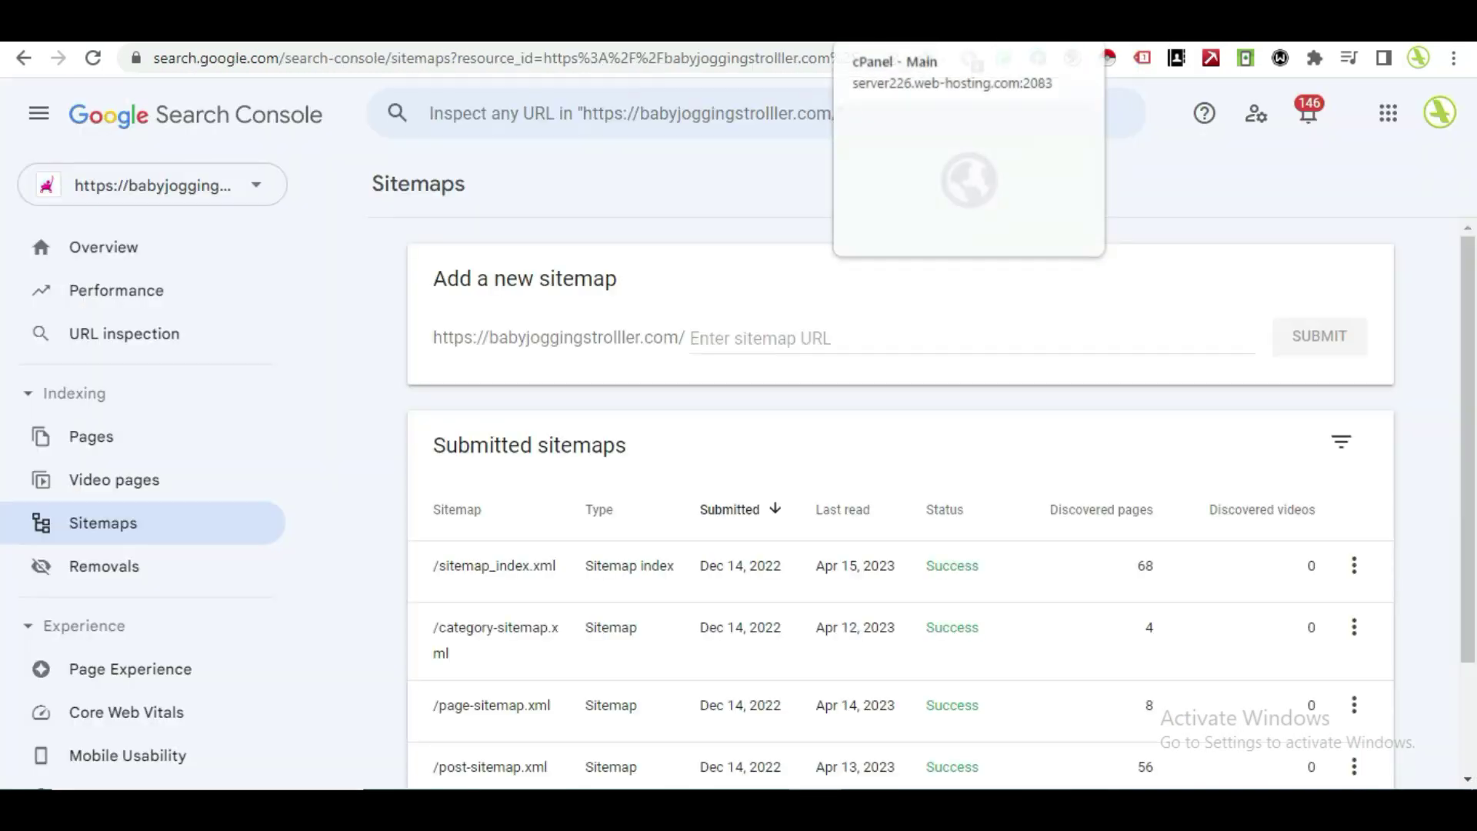
left_click(908, 23)
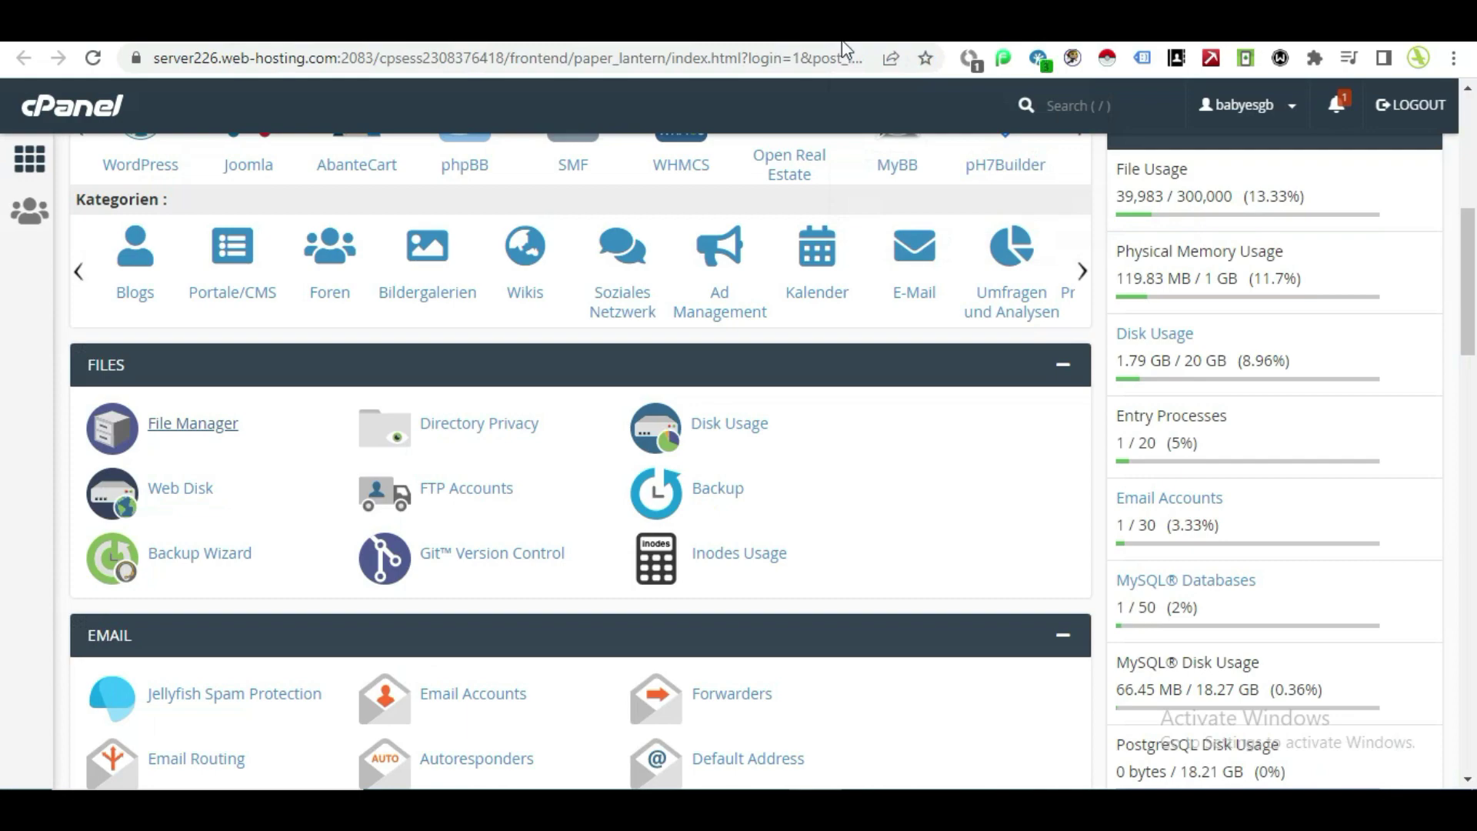
left_click(219, 423)
scroll(614, 367, "down", 5)
scroll(615, 368, "up", 2)
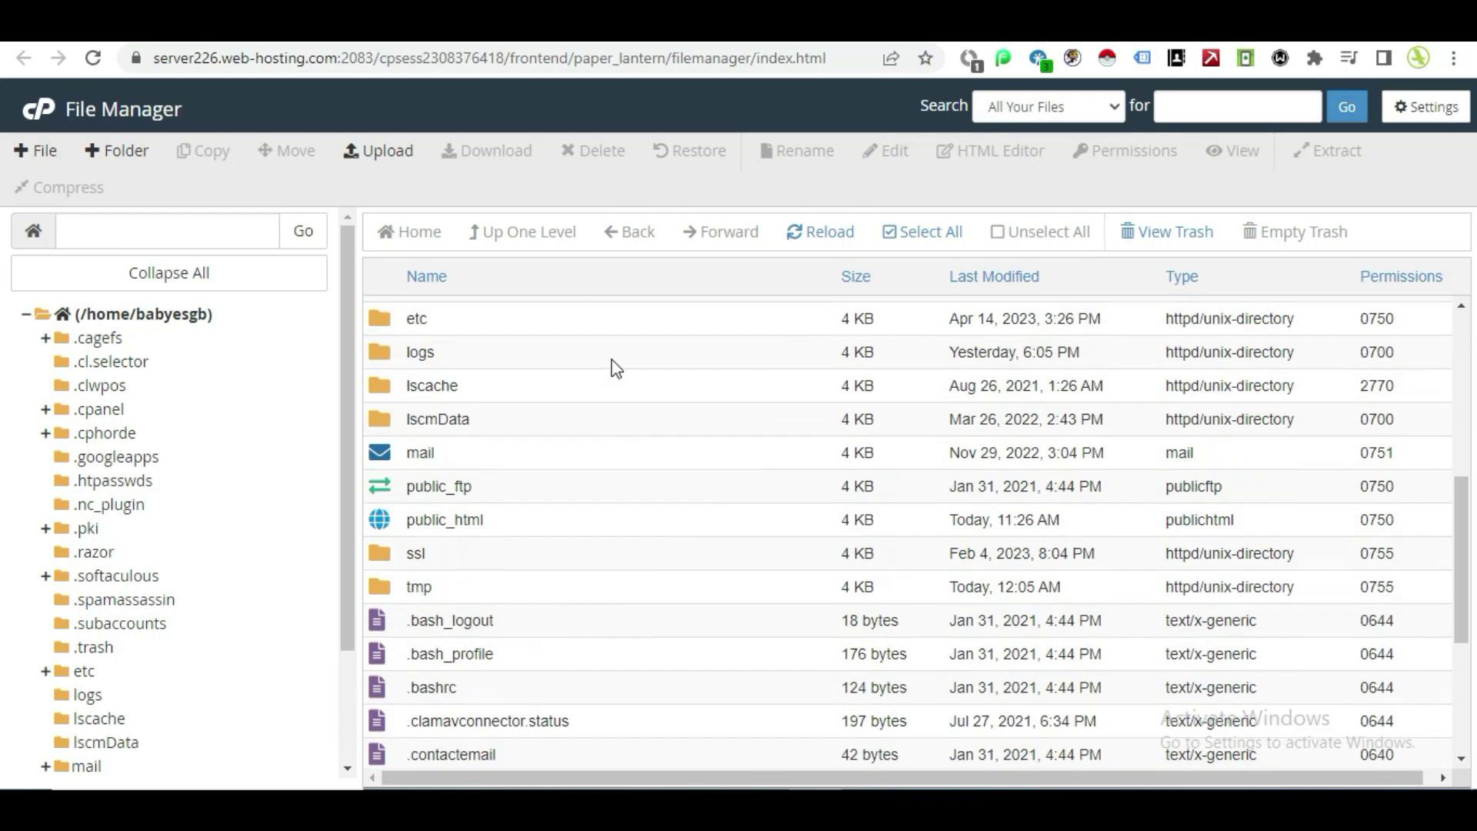
- Go to the public_html/wp-content/plugins/wordpress-seo folder
left_click(385, 551)
double_click(386, 549)
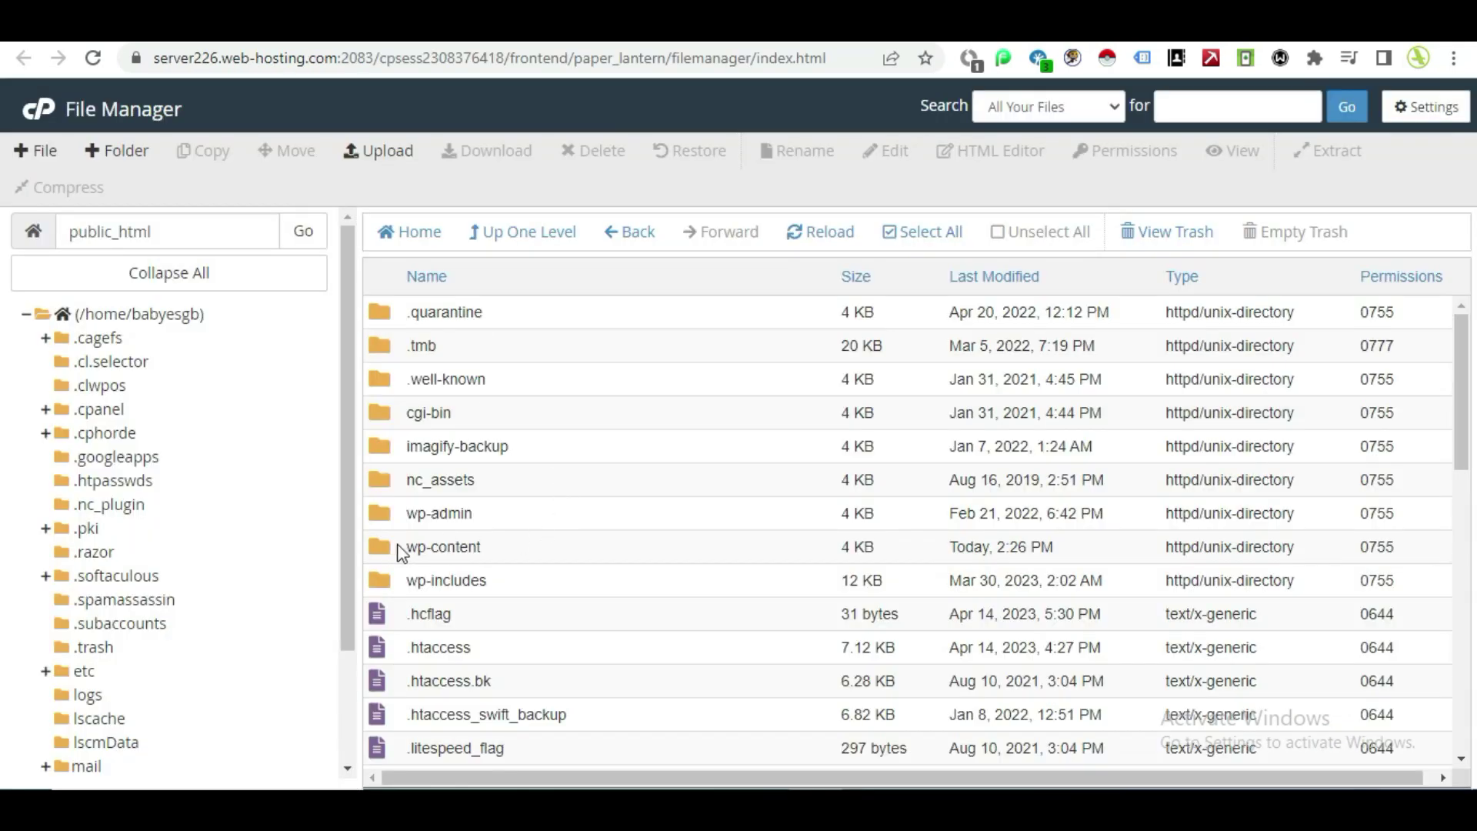
double_click(400, 552)
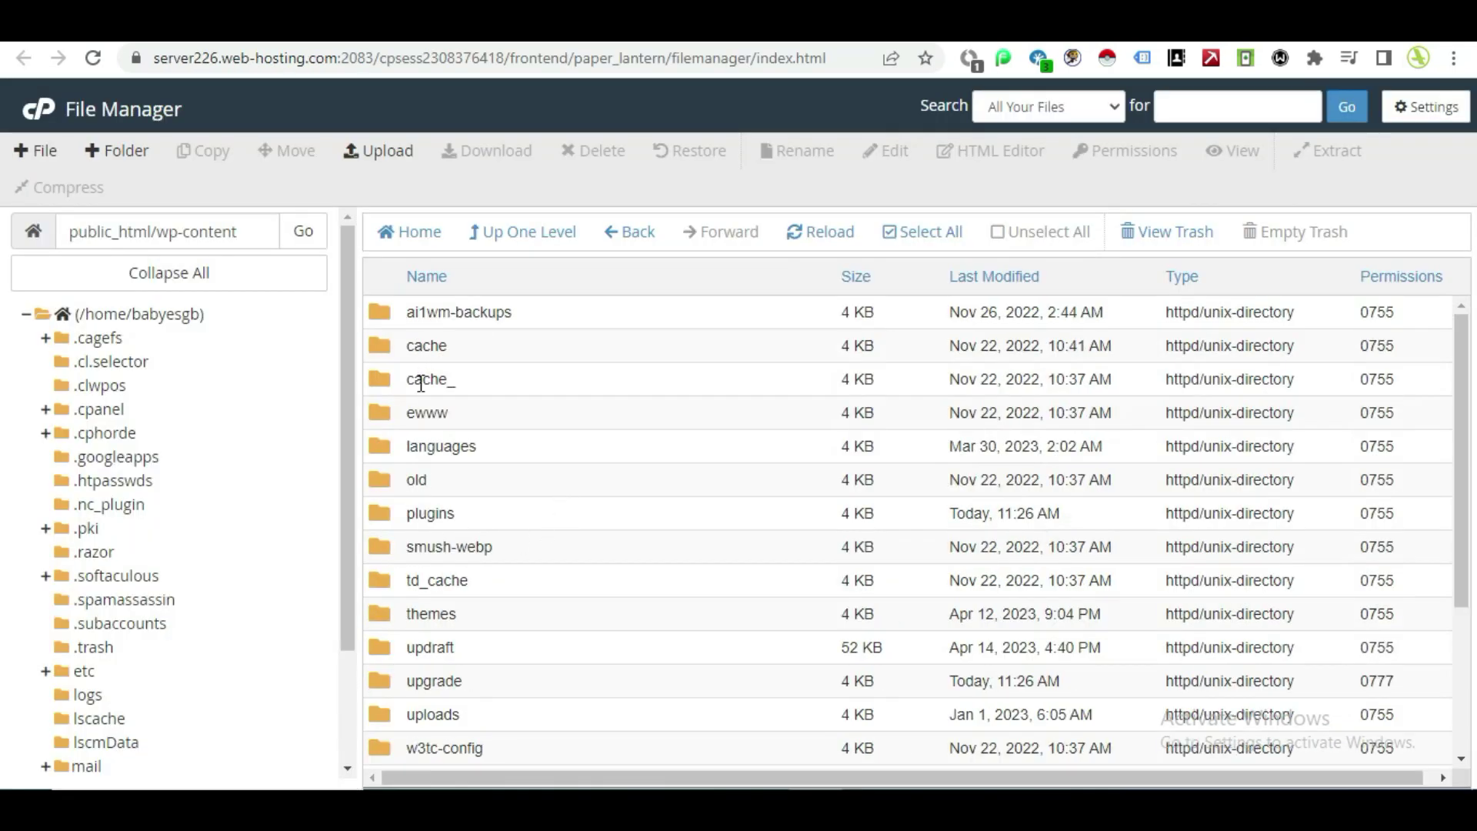
double_click(383, 520)
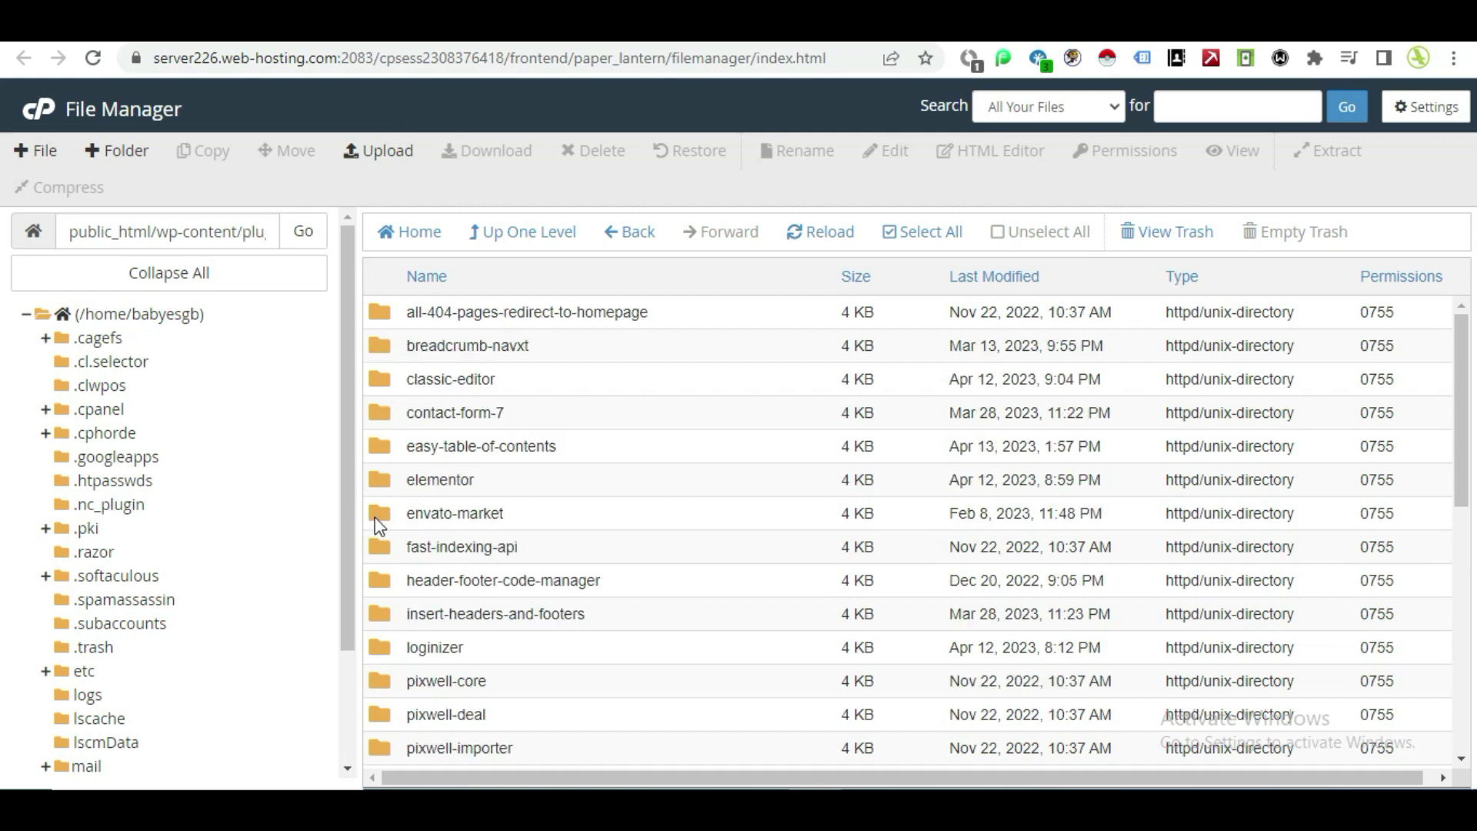
scroll(383, 494, "down", 4)
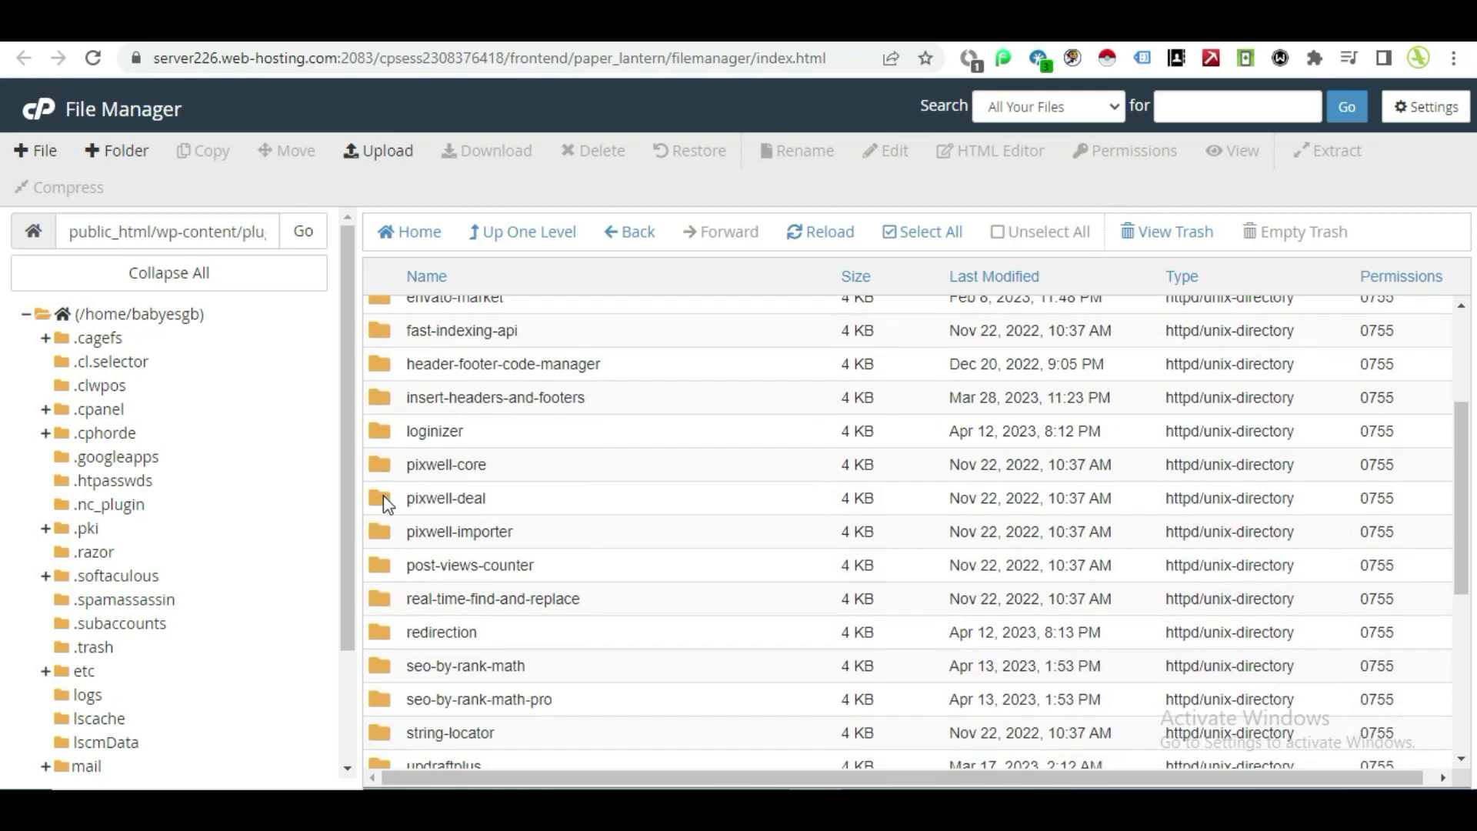
scroll(383, 495, "down", 1)
scroll(383, 496, "down", 2)
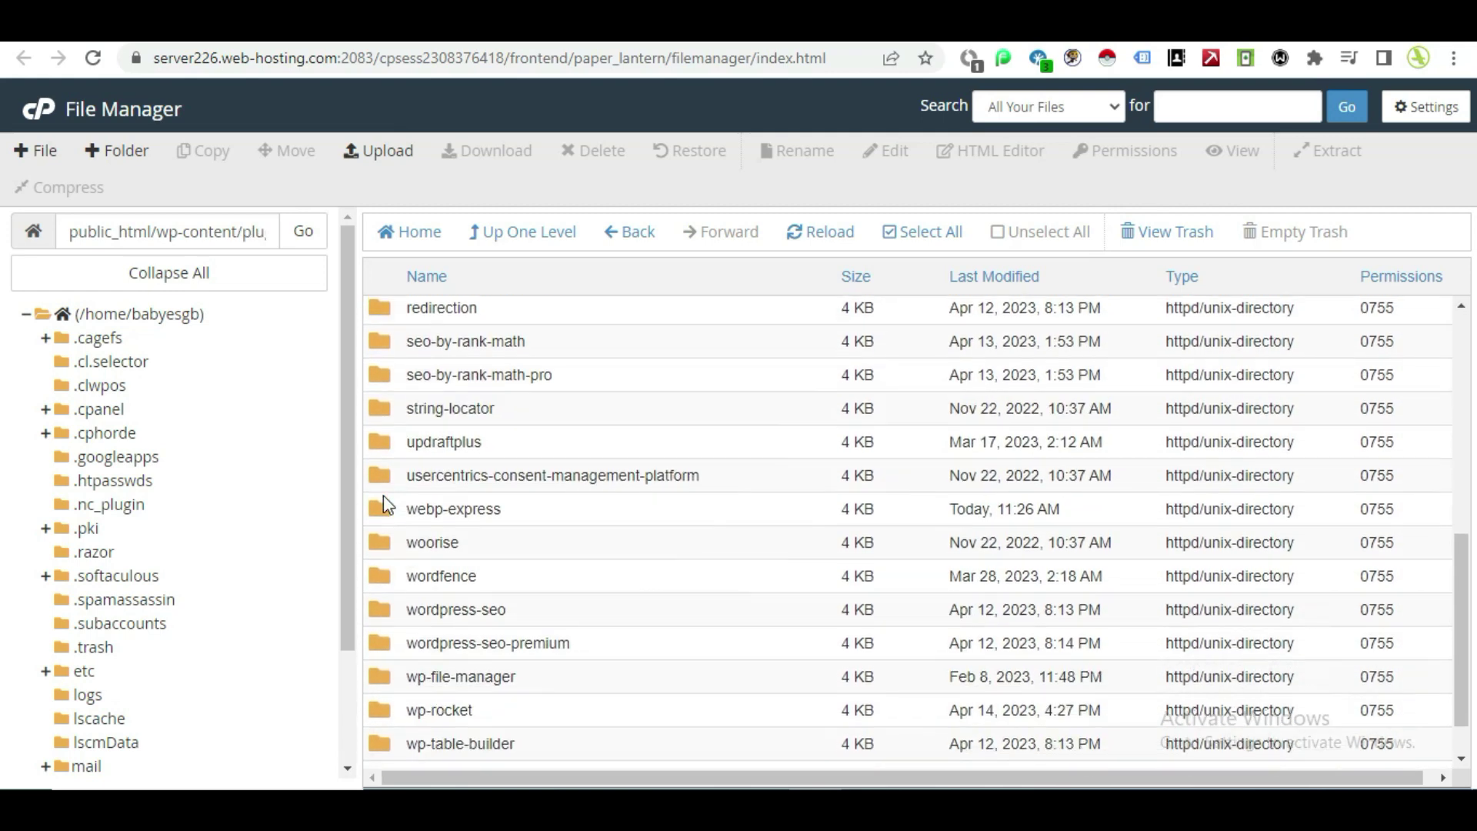
double_click(383, 611)
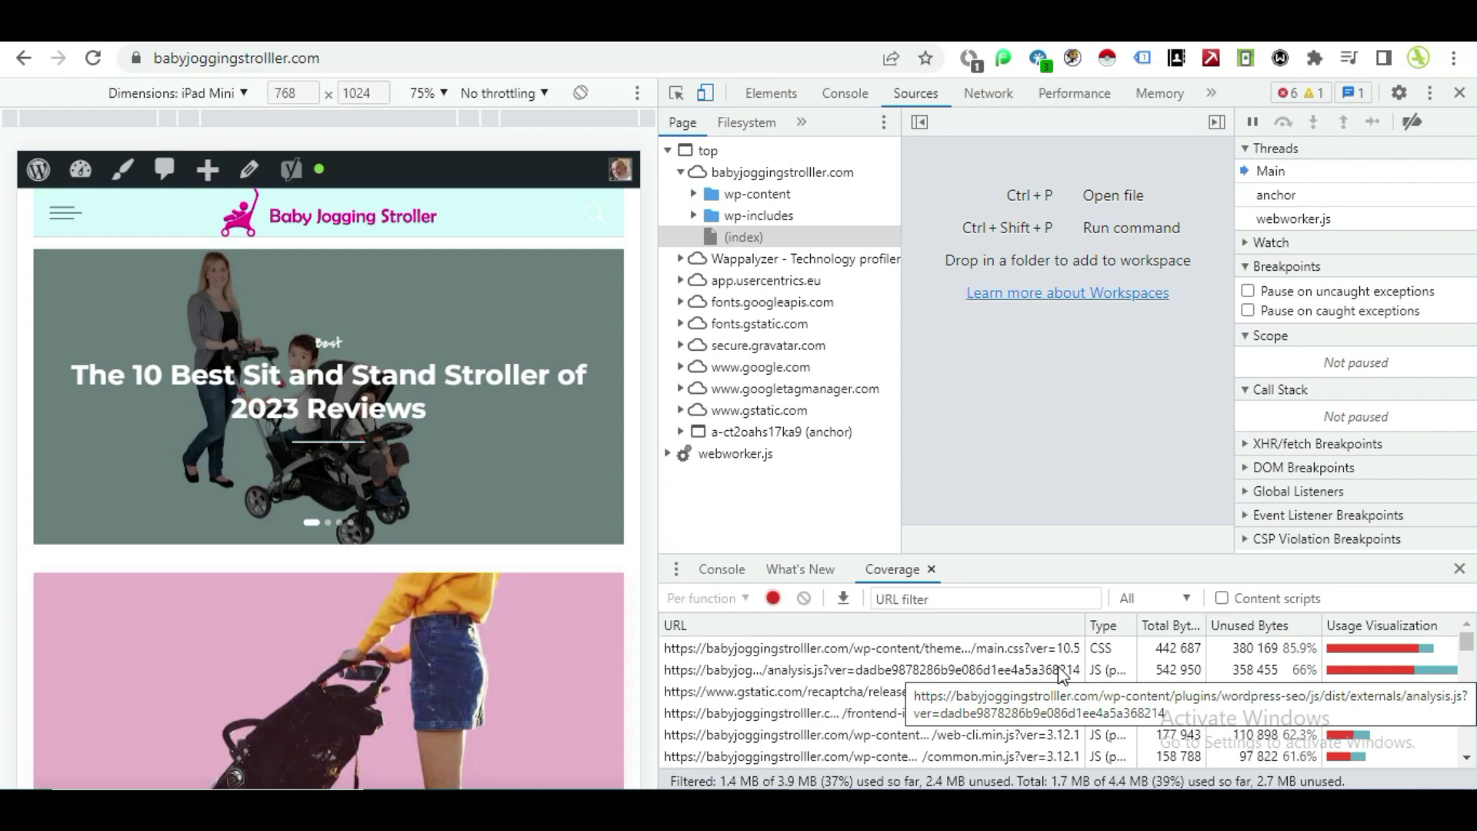
- Open the js/dist/externals subfolder of wordpress-seo, following the analysis.js path in the coverage report
left_click(962, 23)
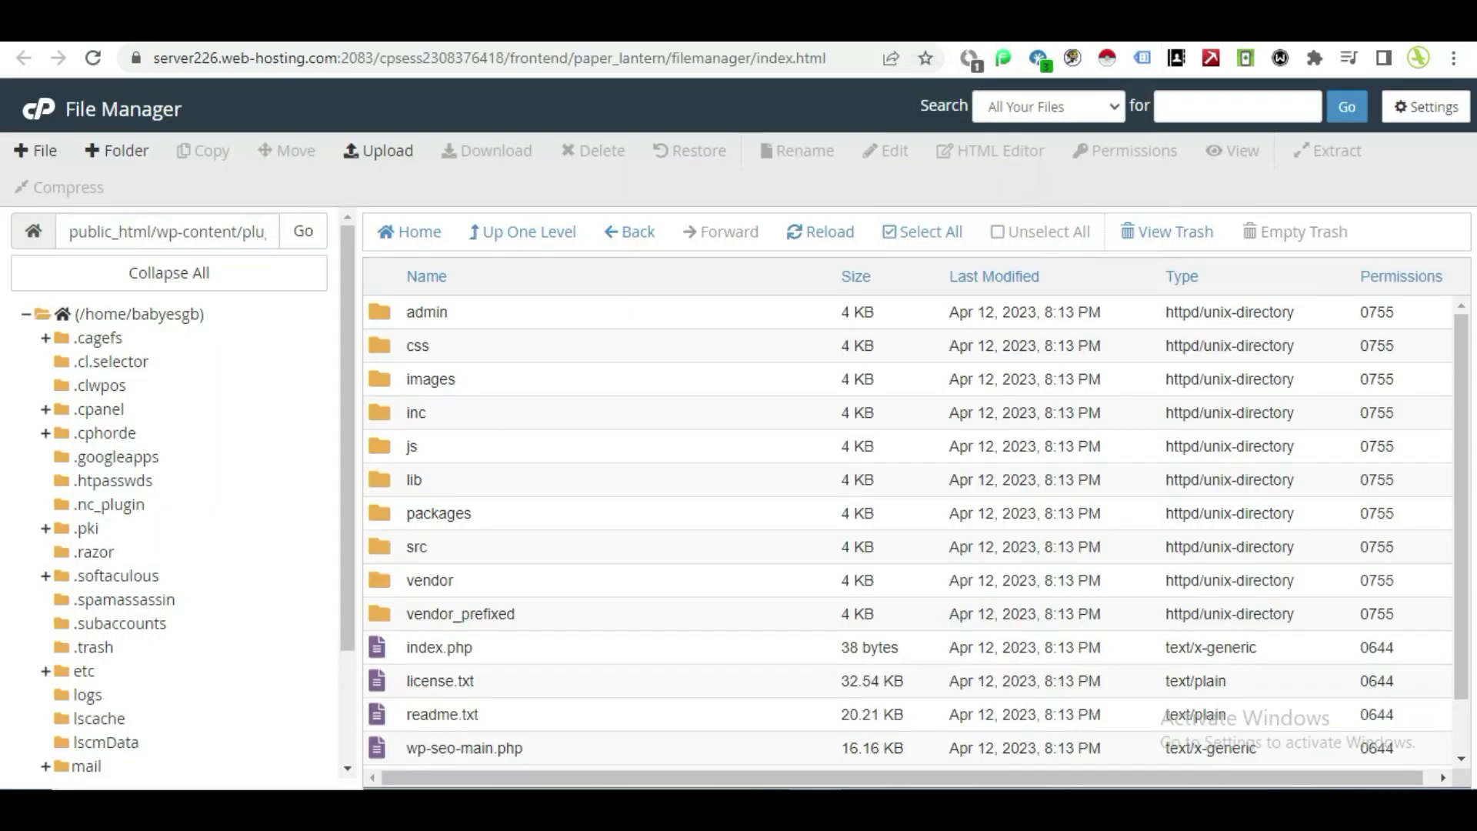
double_click(389, 445)
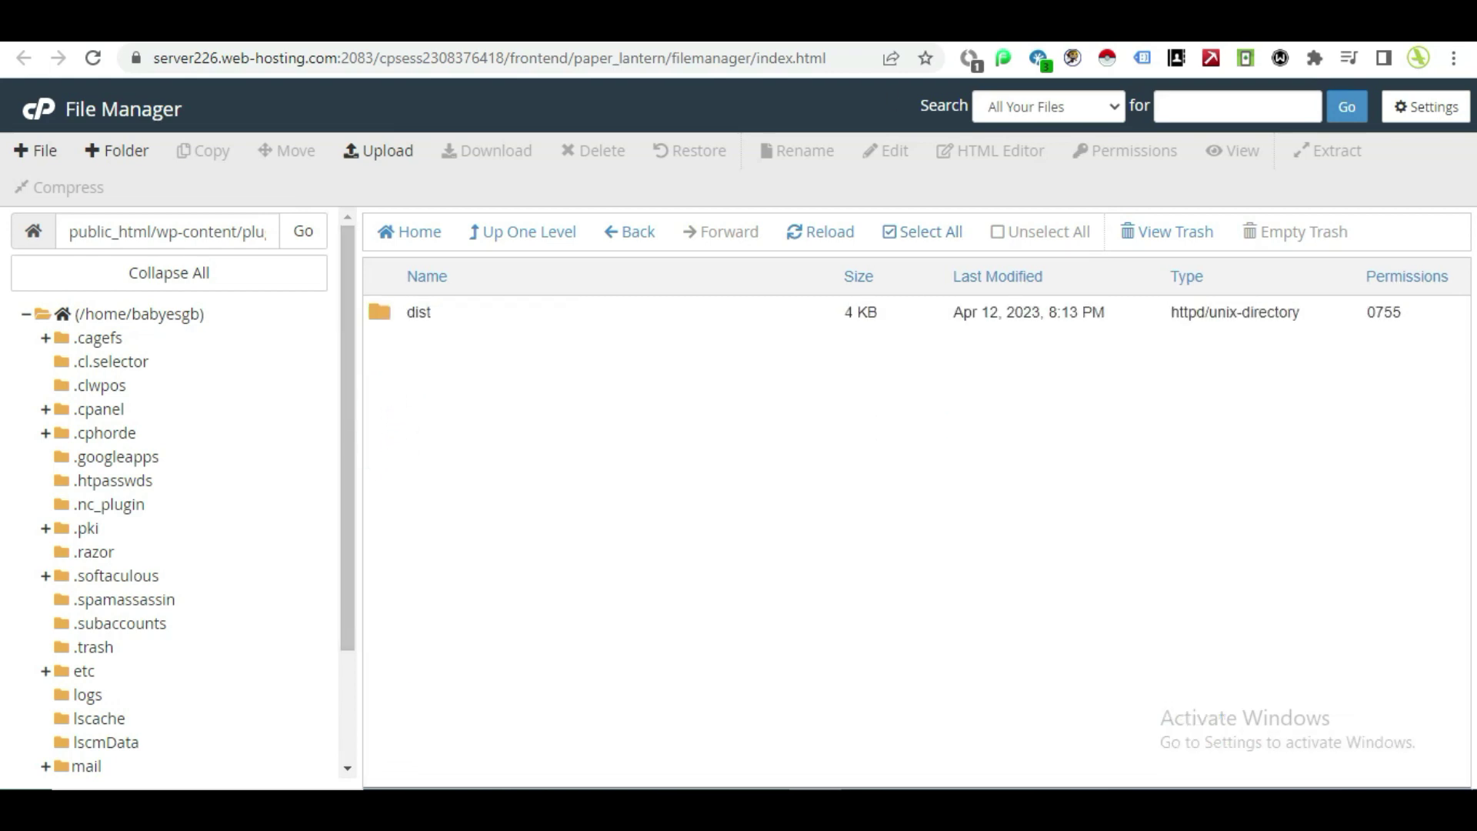
double_click(380, 311)
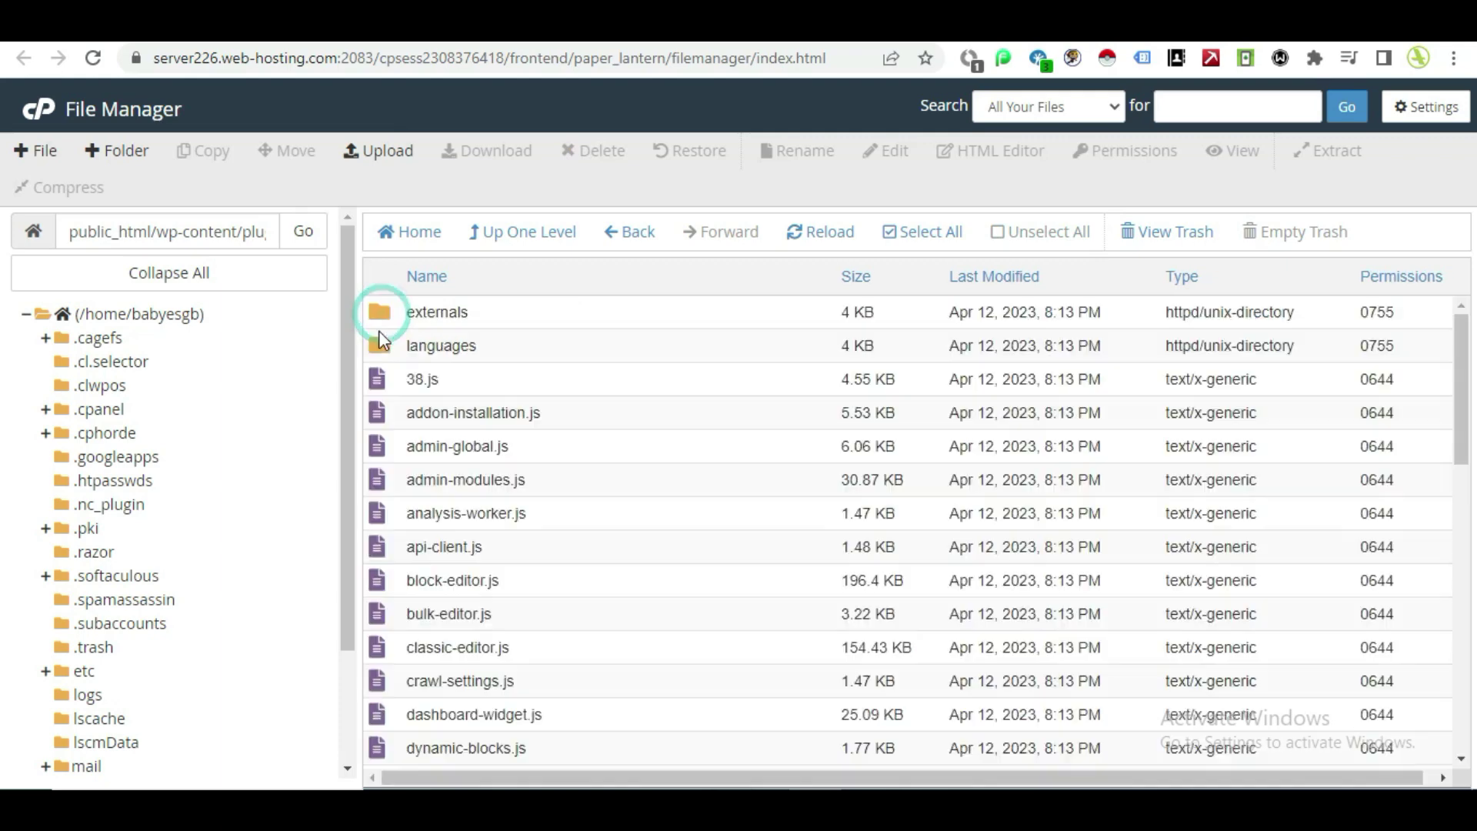
left_click(383, 312)
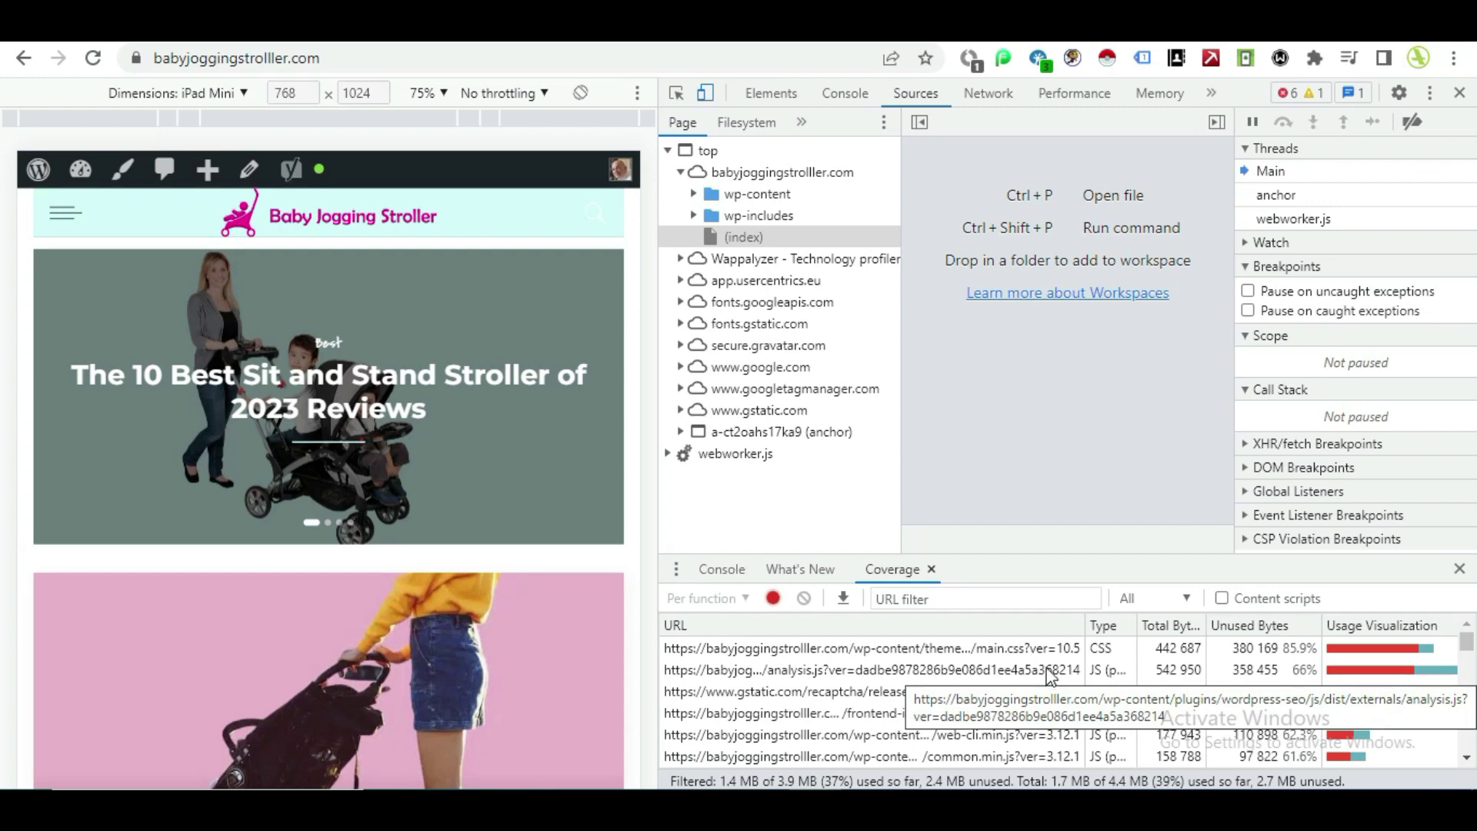
left_click(1000, 23)
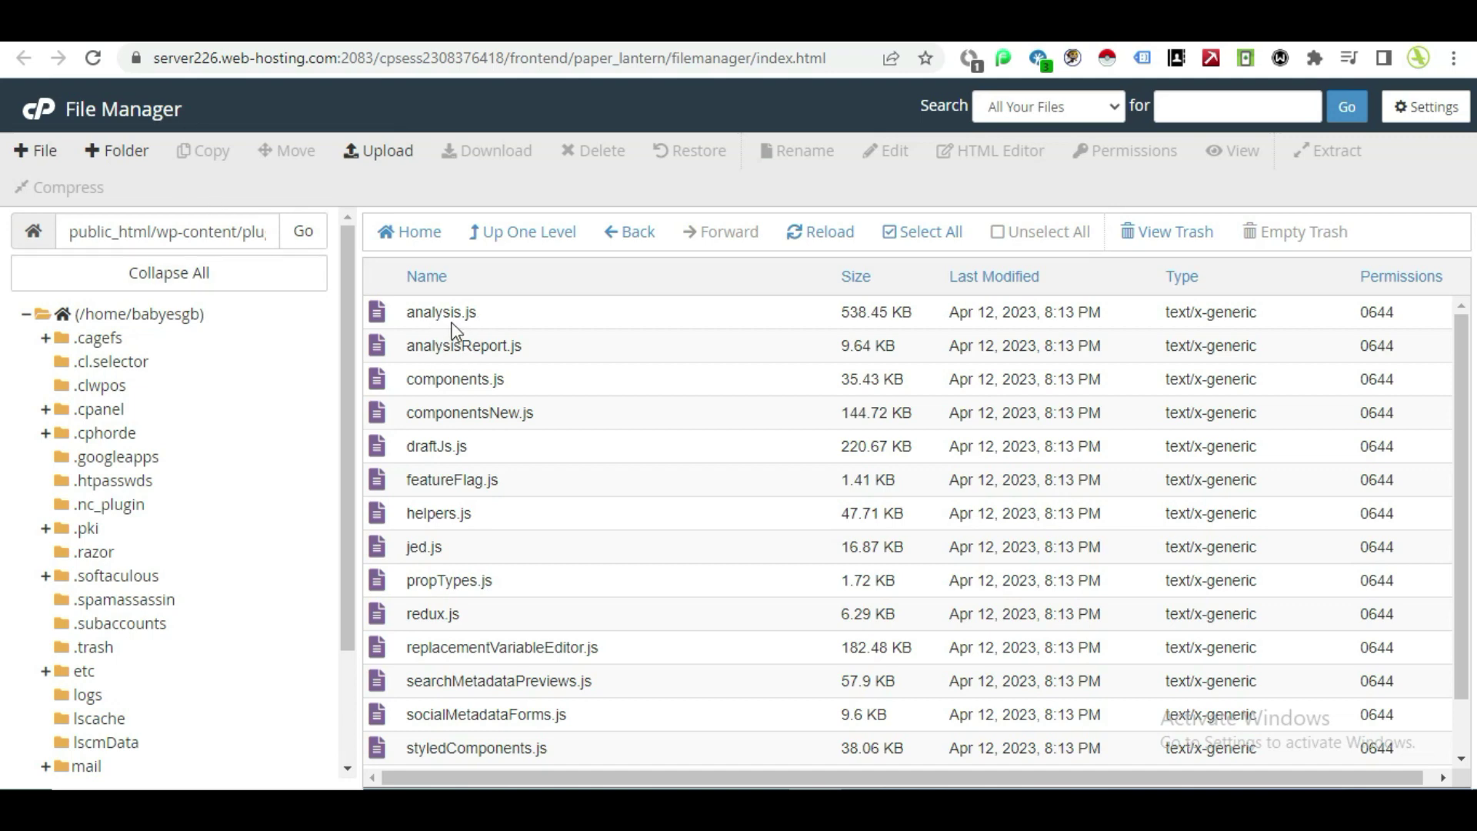
- Open analysis.js for editing and copy its entire code
left_click(389, 314)
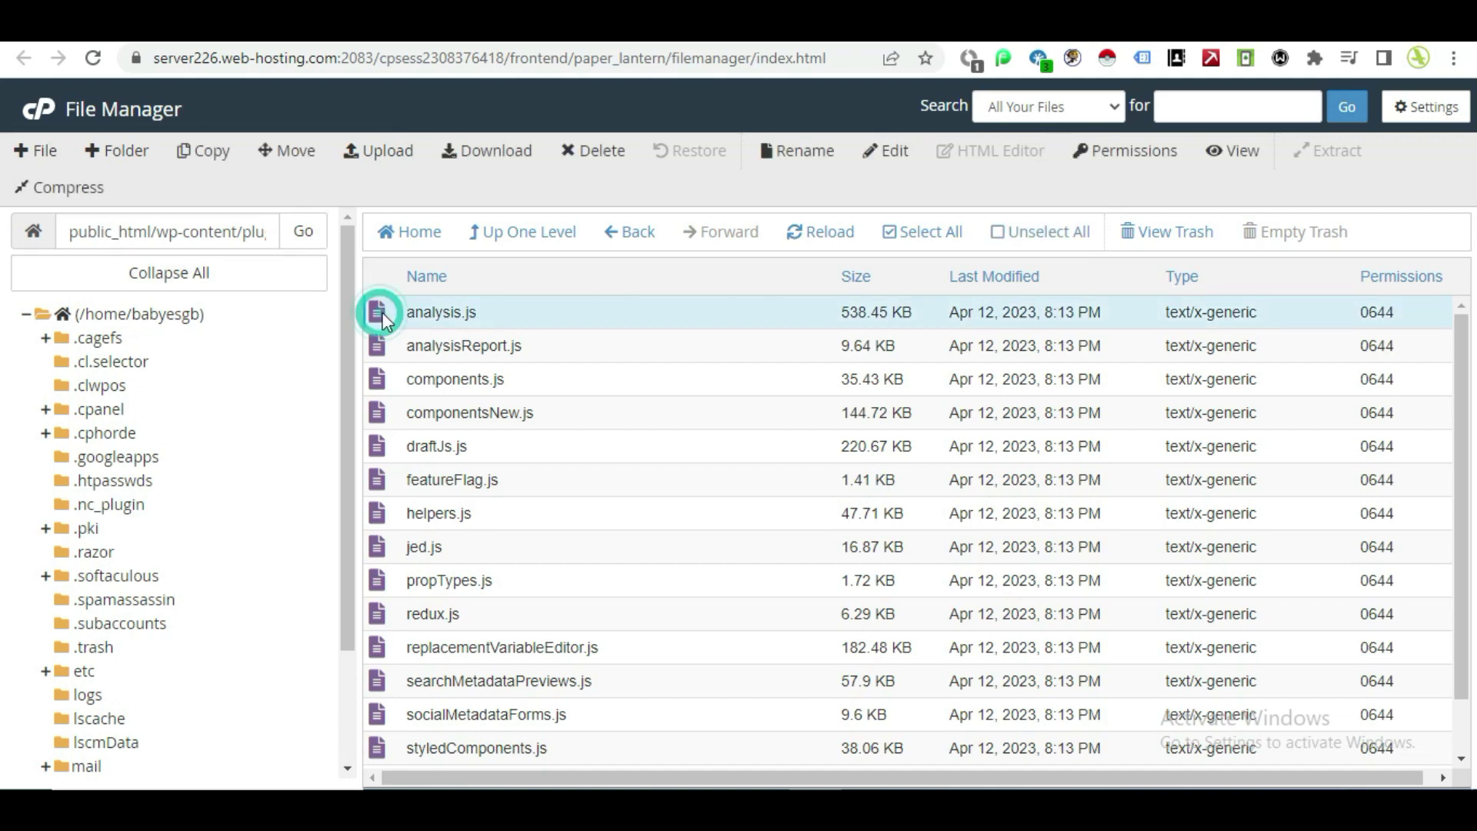
left_click(887, 152)
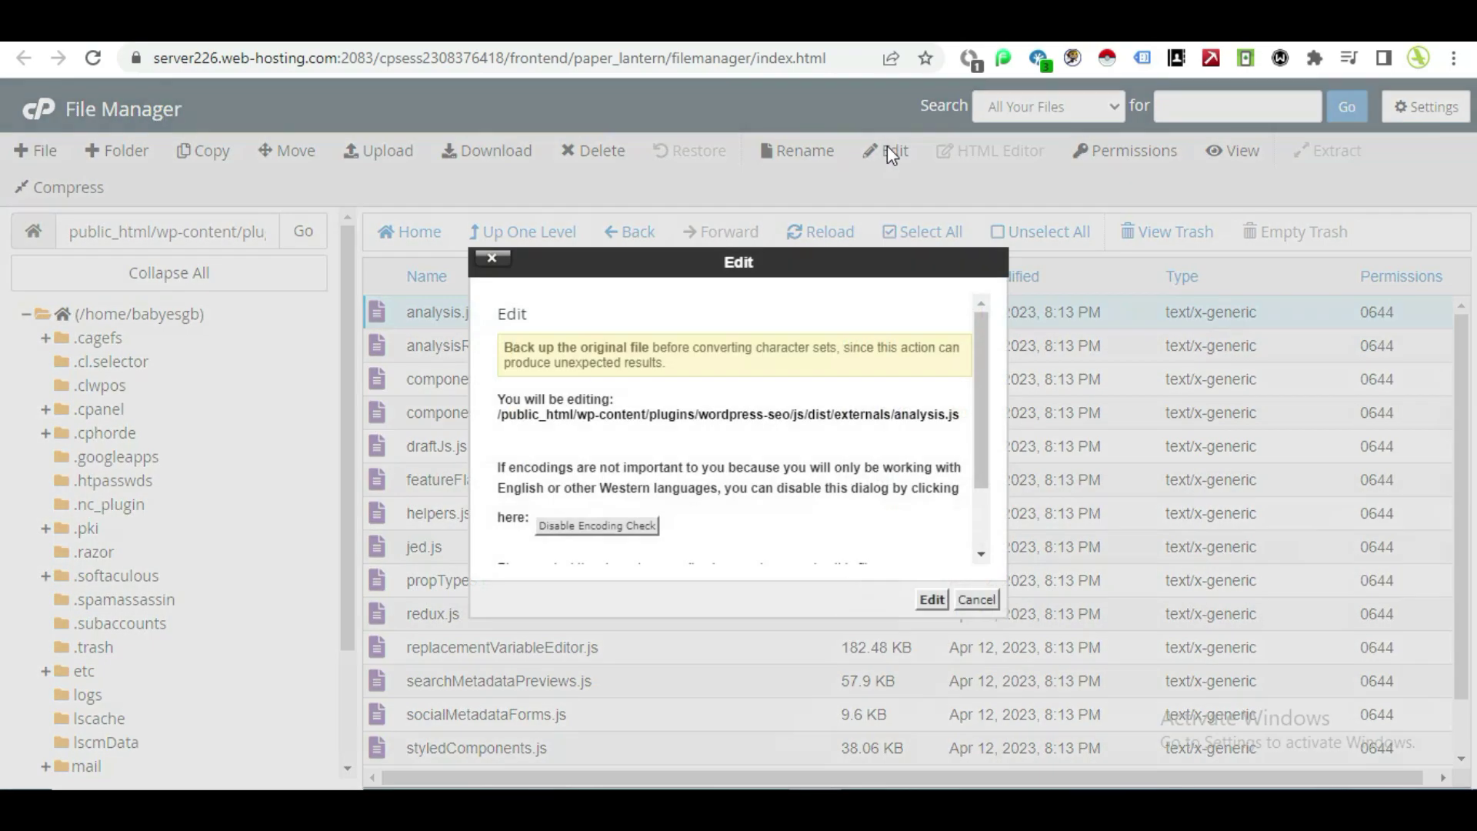
left_click(931, 601)
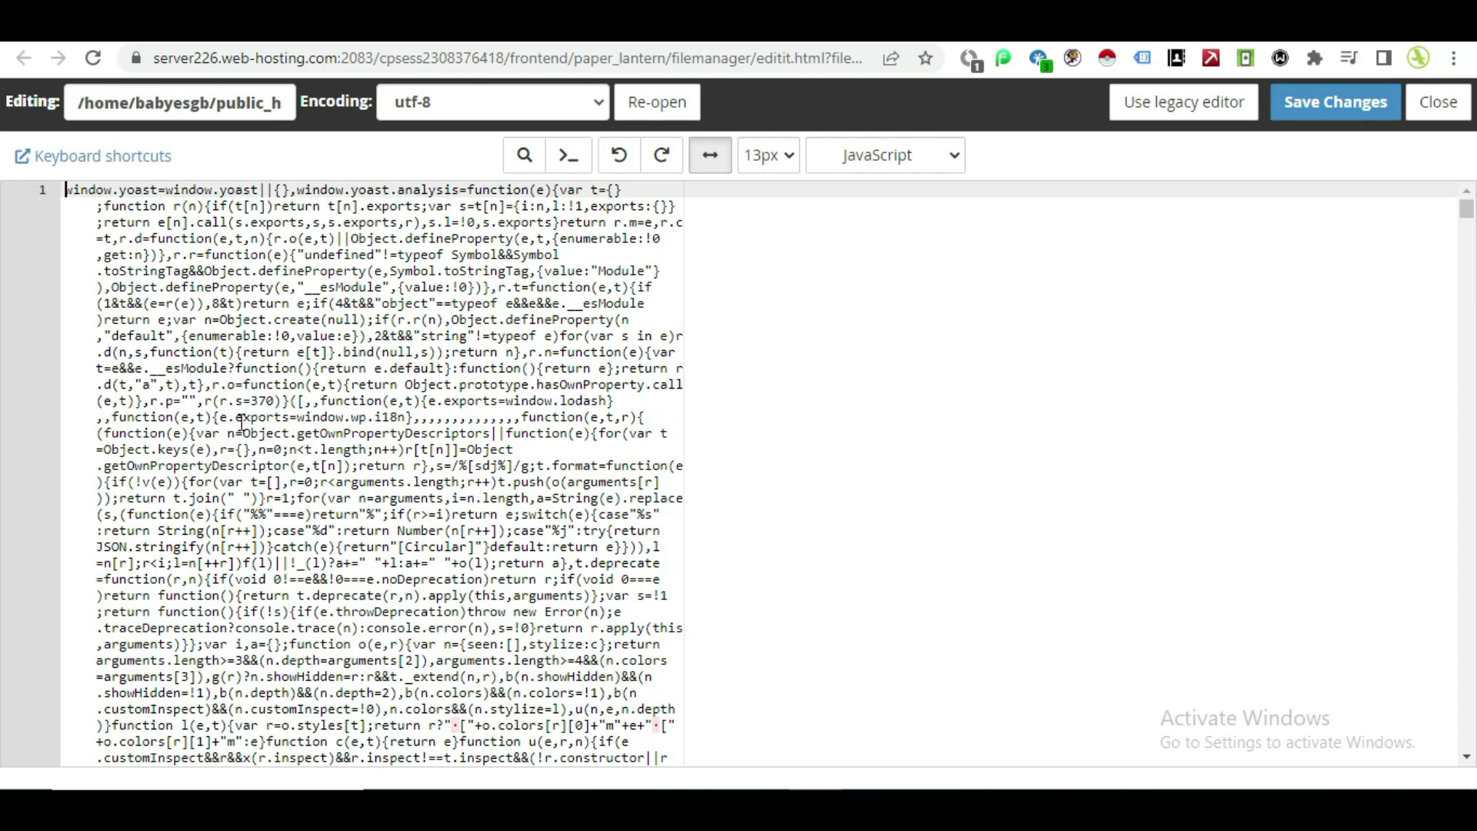
scroll(241, 422, "down", 2)
scroll(305, 401, "up", 2)
key("ctrl+a")
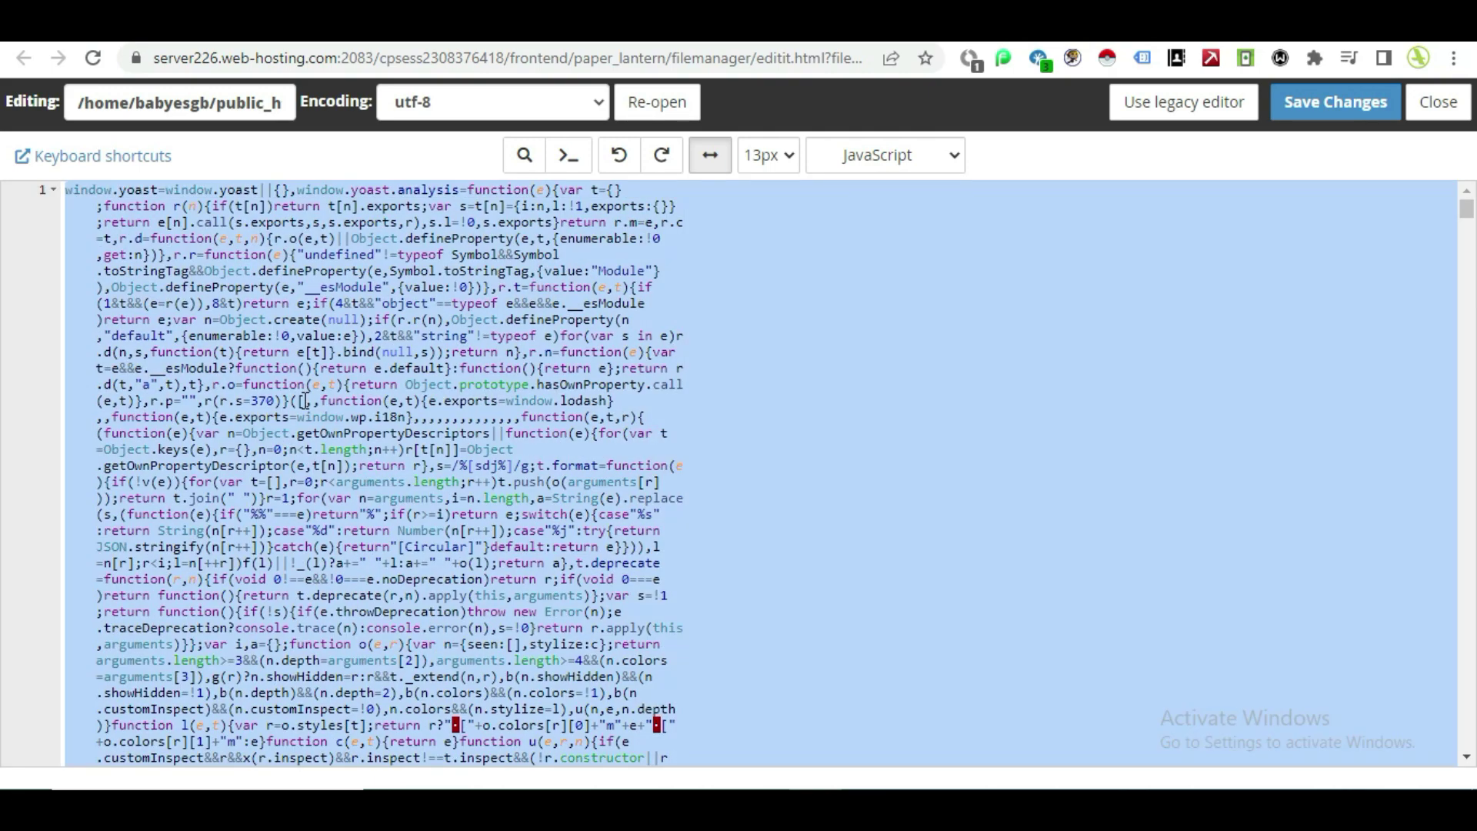
- Switch to the Google results, search for "minify js" and open Toptal's JavaScript Minifier & Compressor
key("ctrl+Tab")
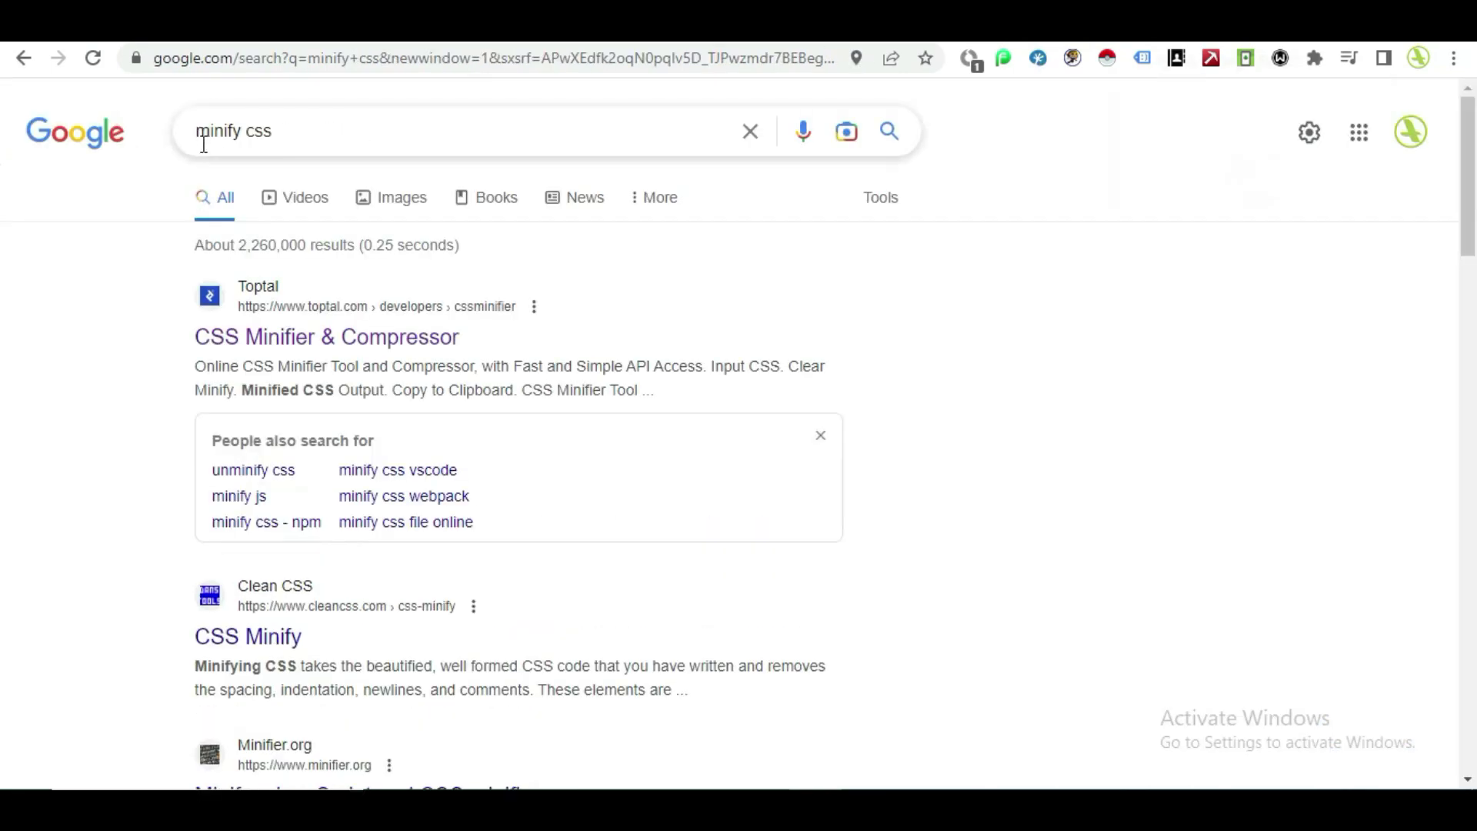
left_click(284, 133)
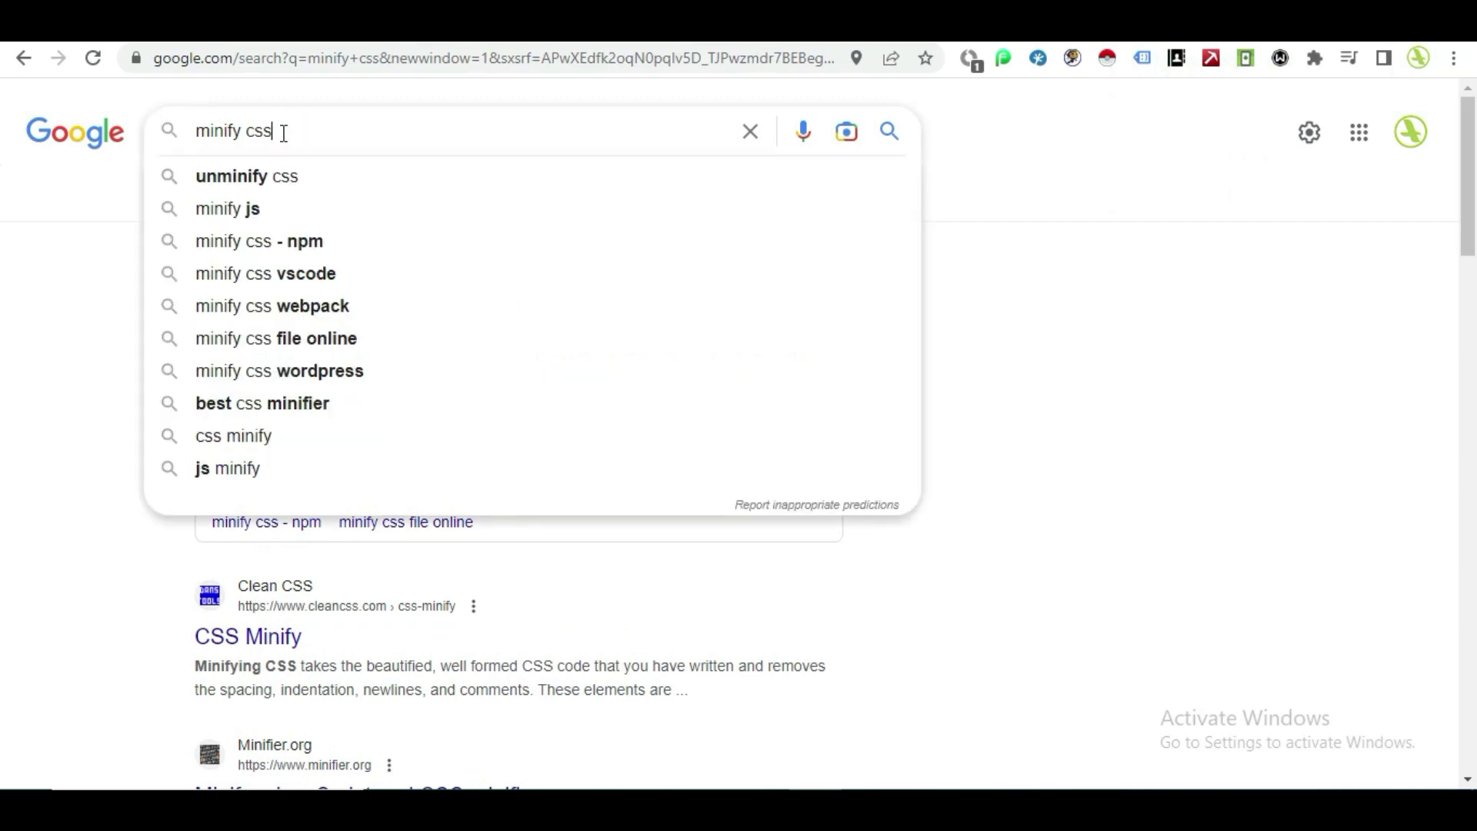
key("BackSpace")
key("BackSpace")
key("BackSpace")
type("js")
key("Return")
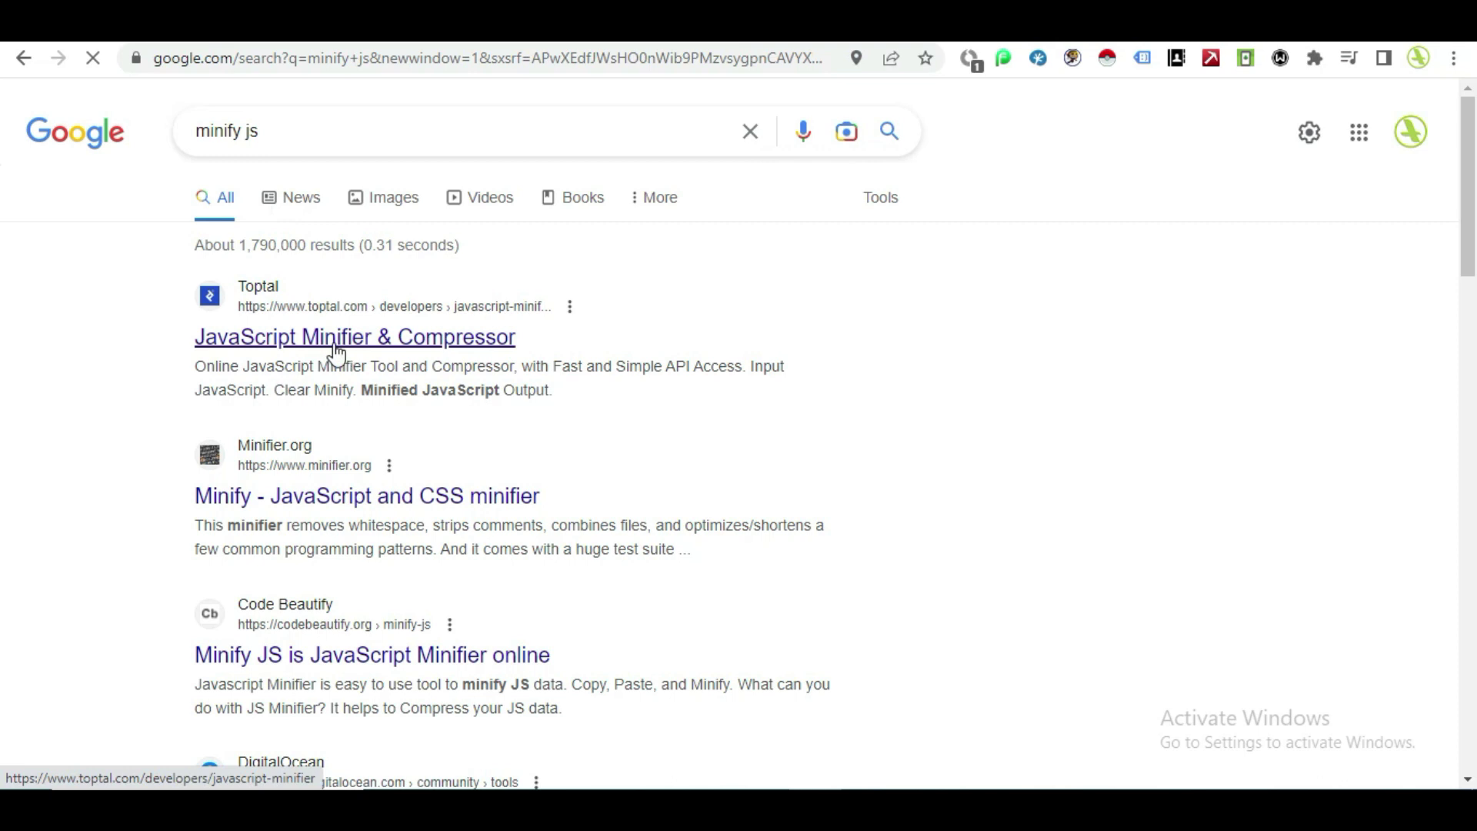
left_click(350, 343)
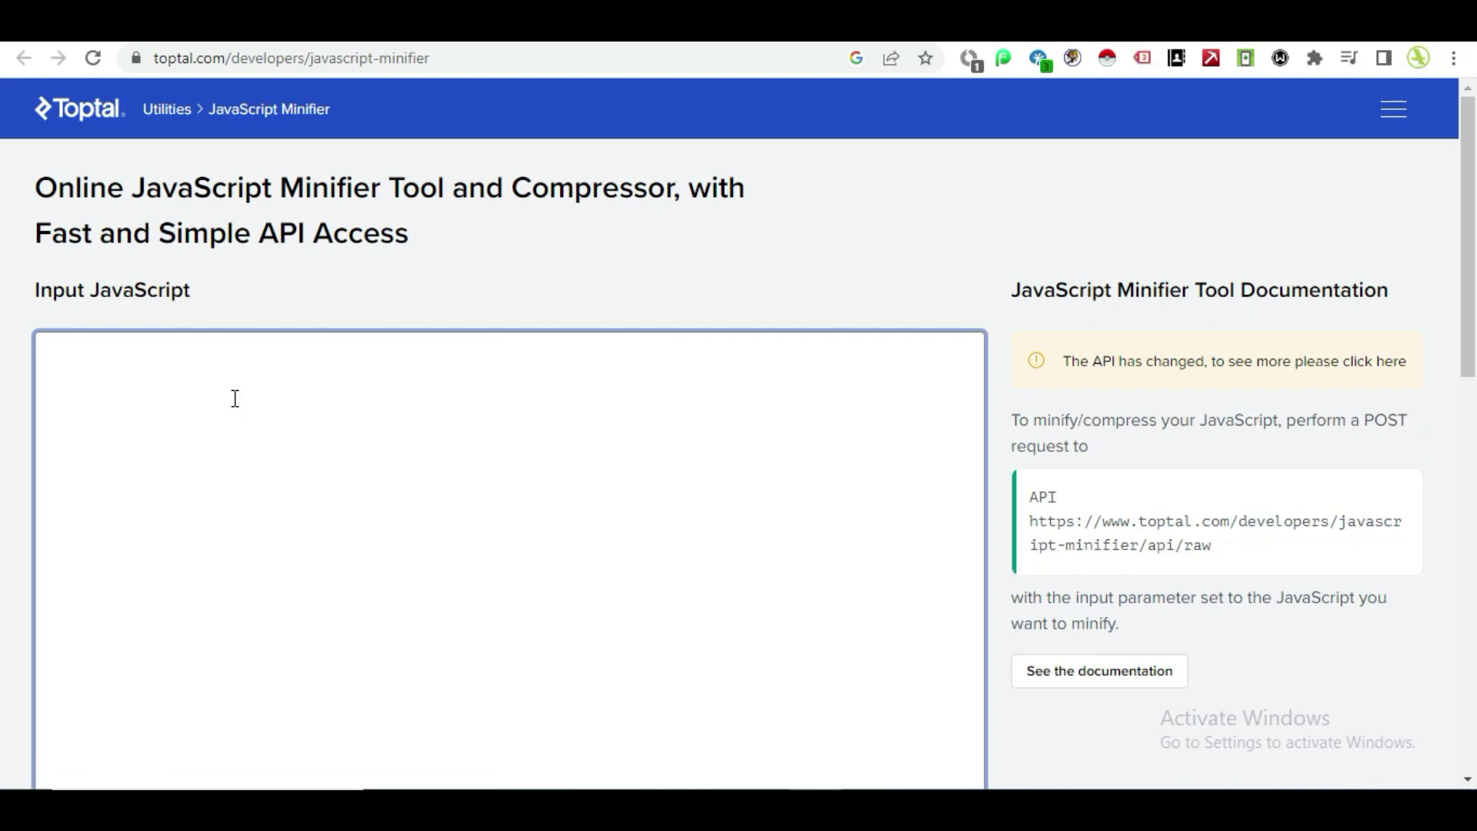
- Paste the analysis.js code into the JavaScript minifier, minify it and copy the minified output to the clipboard
key("ctrl+v")
scroll(1012, 593, "down", 5)
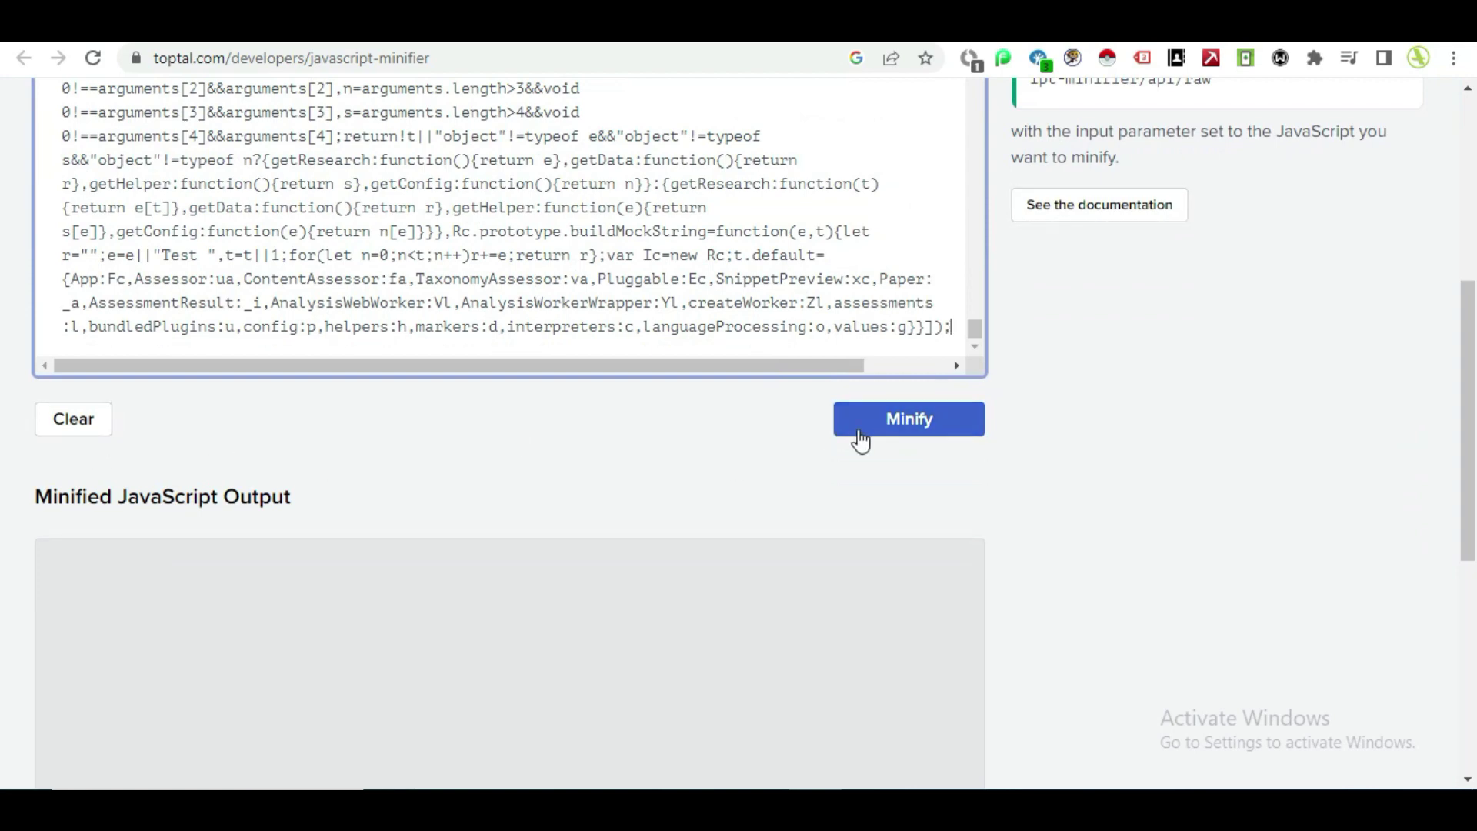
left_click(914, 423)
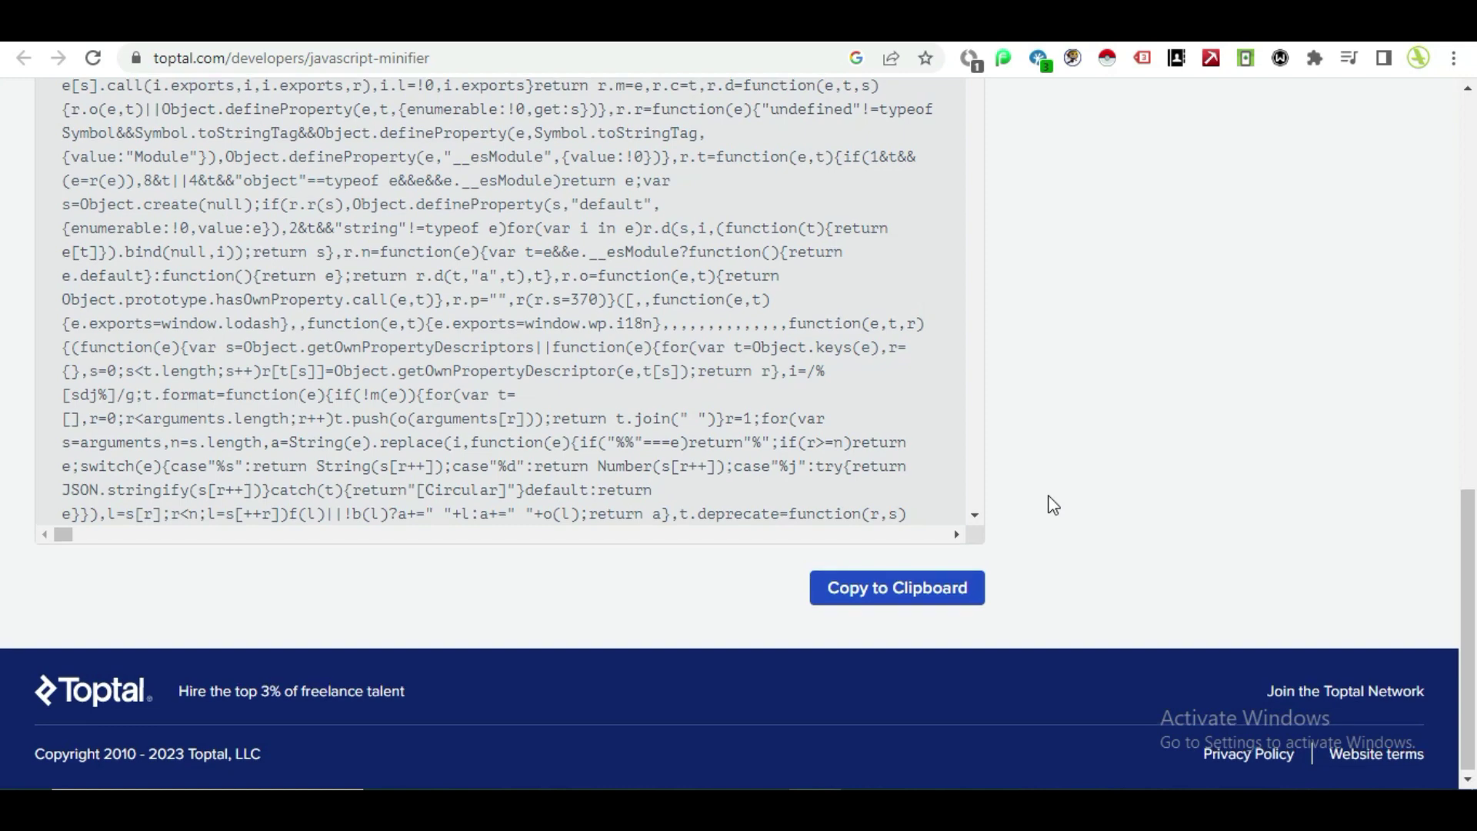
scroll(1053, 504, "up", 3)
scroll(1052, 504, "down", 1)
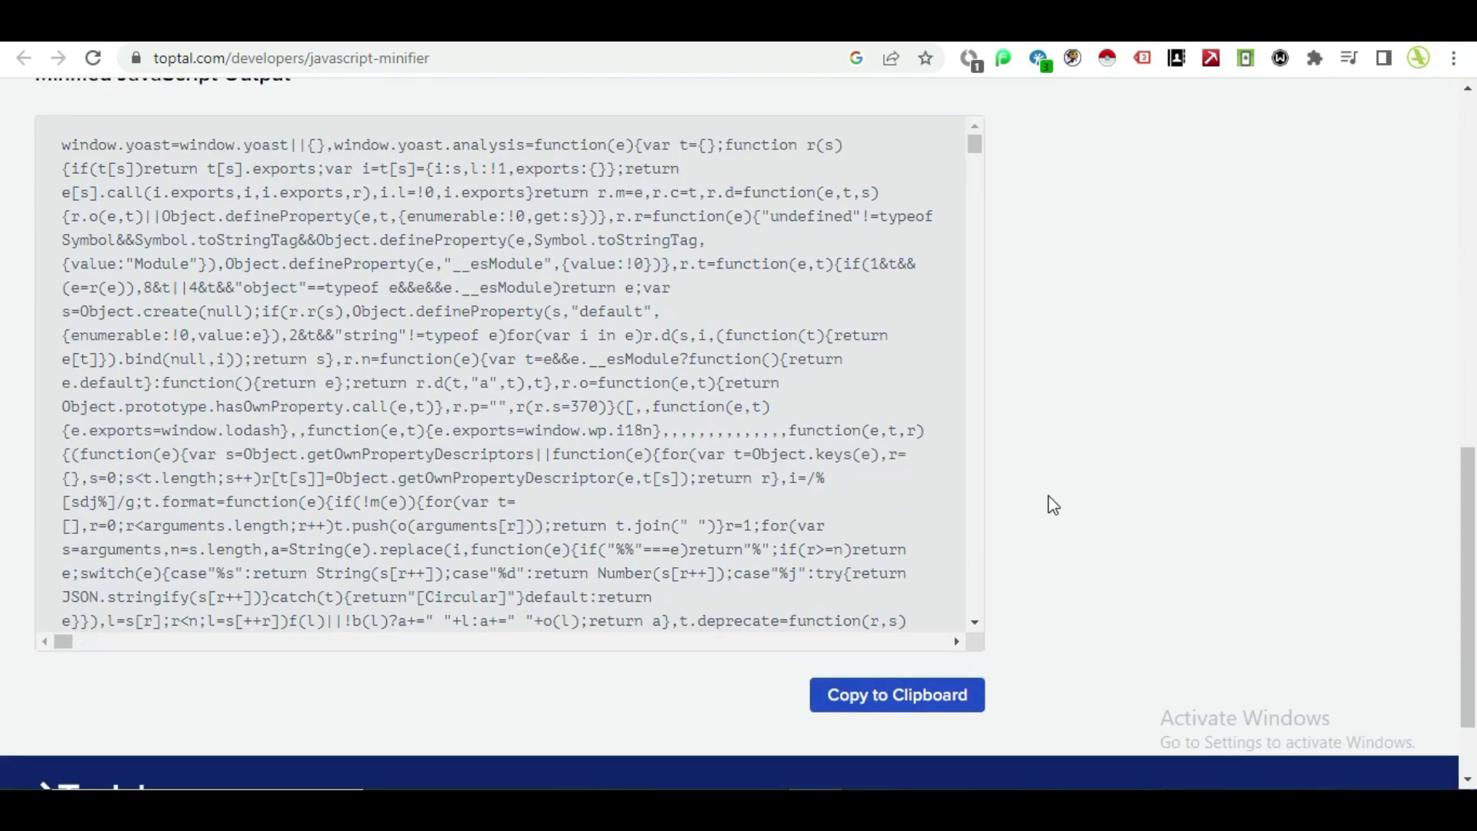
left_click(897, 702)
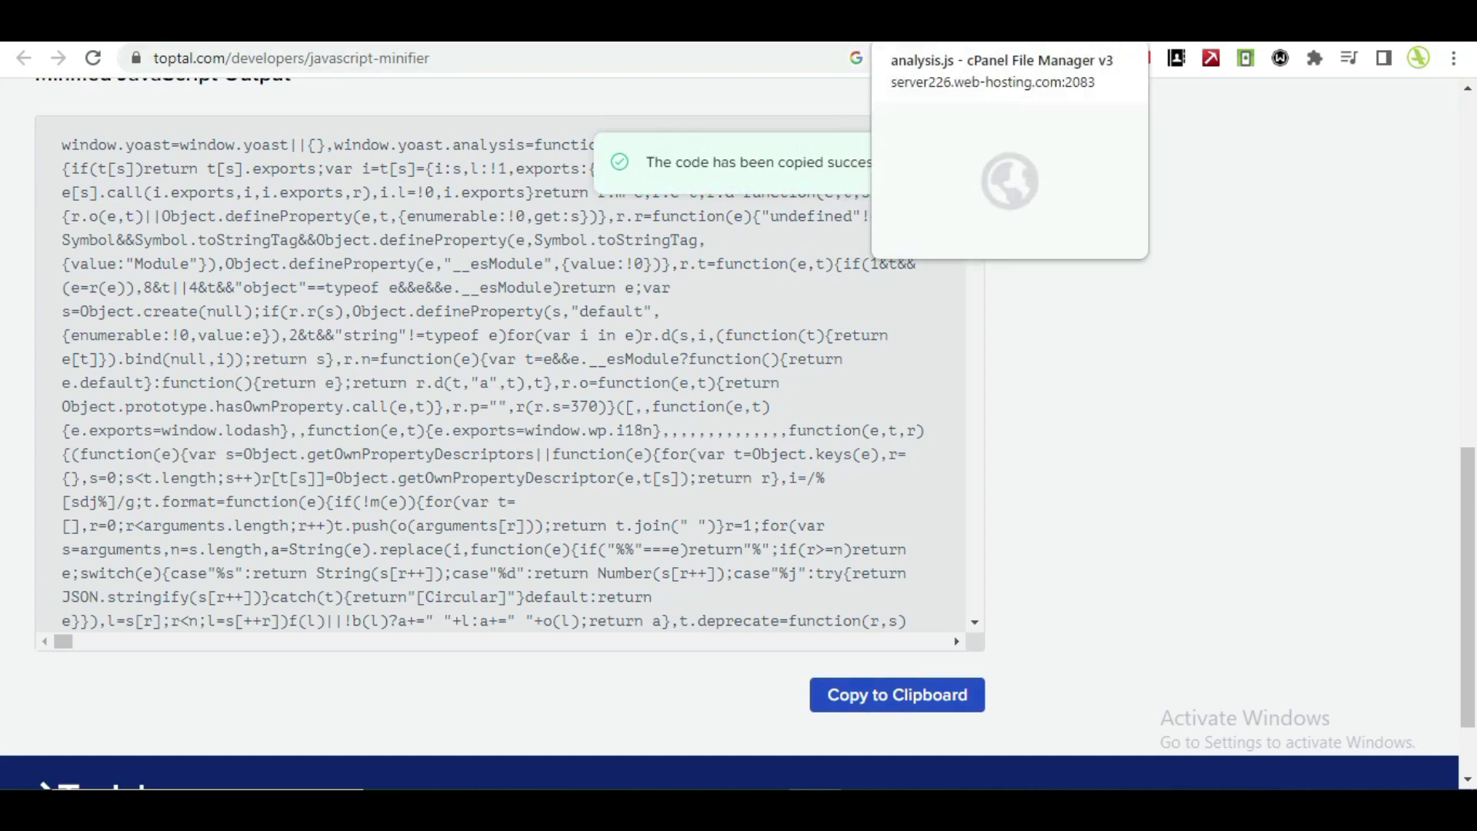
- Return to analysis.js in the cPanel editor, replace its entire code with the minified JavaScript and save the file
left_click(962, 23)
scroll(932, 427, "down", 5)
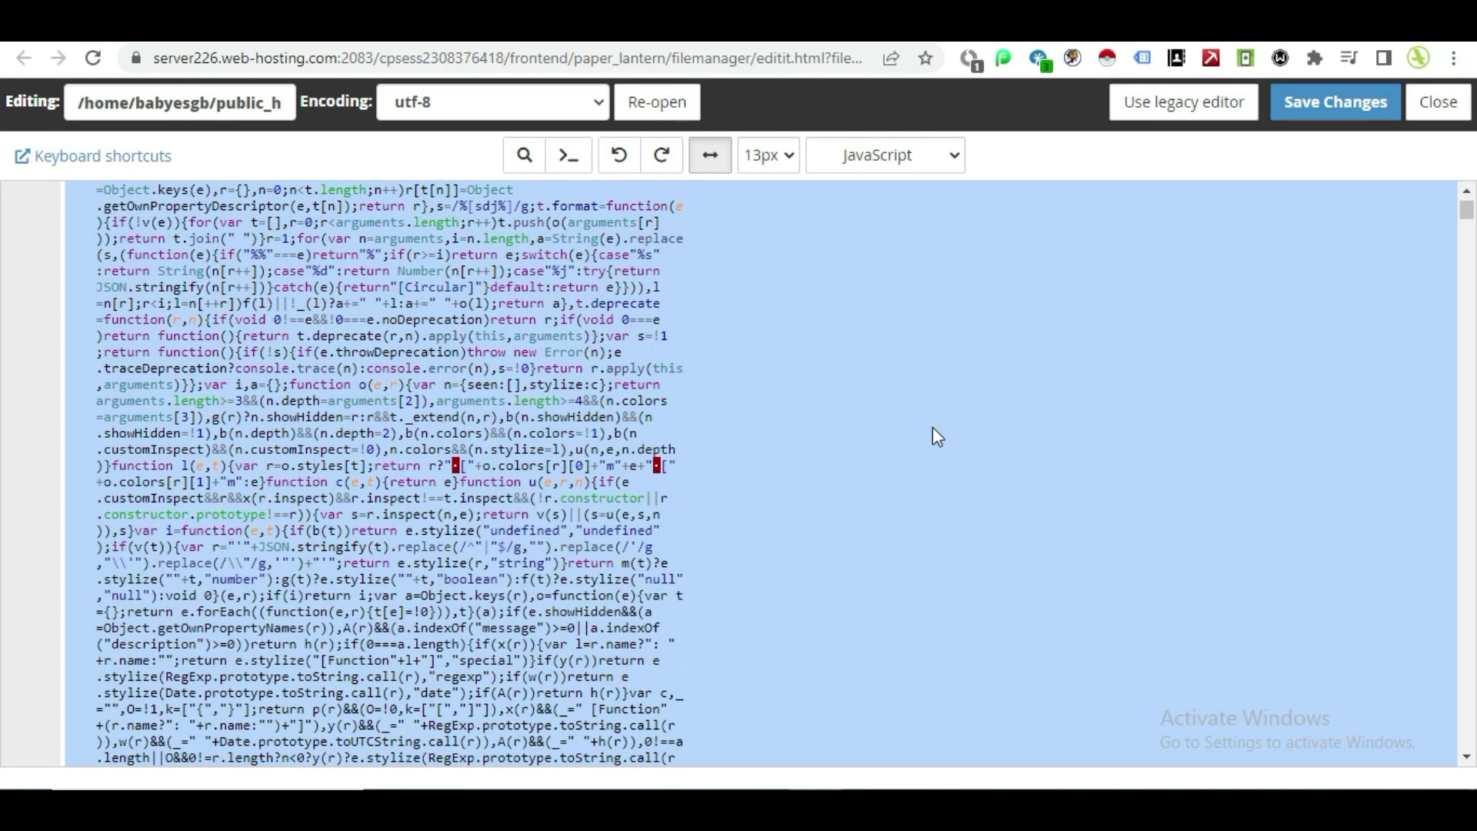
scroll(932, 427, "up", 5)
key("ctrl+v")
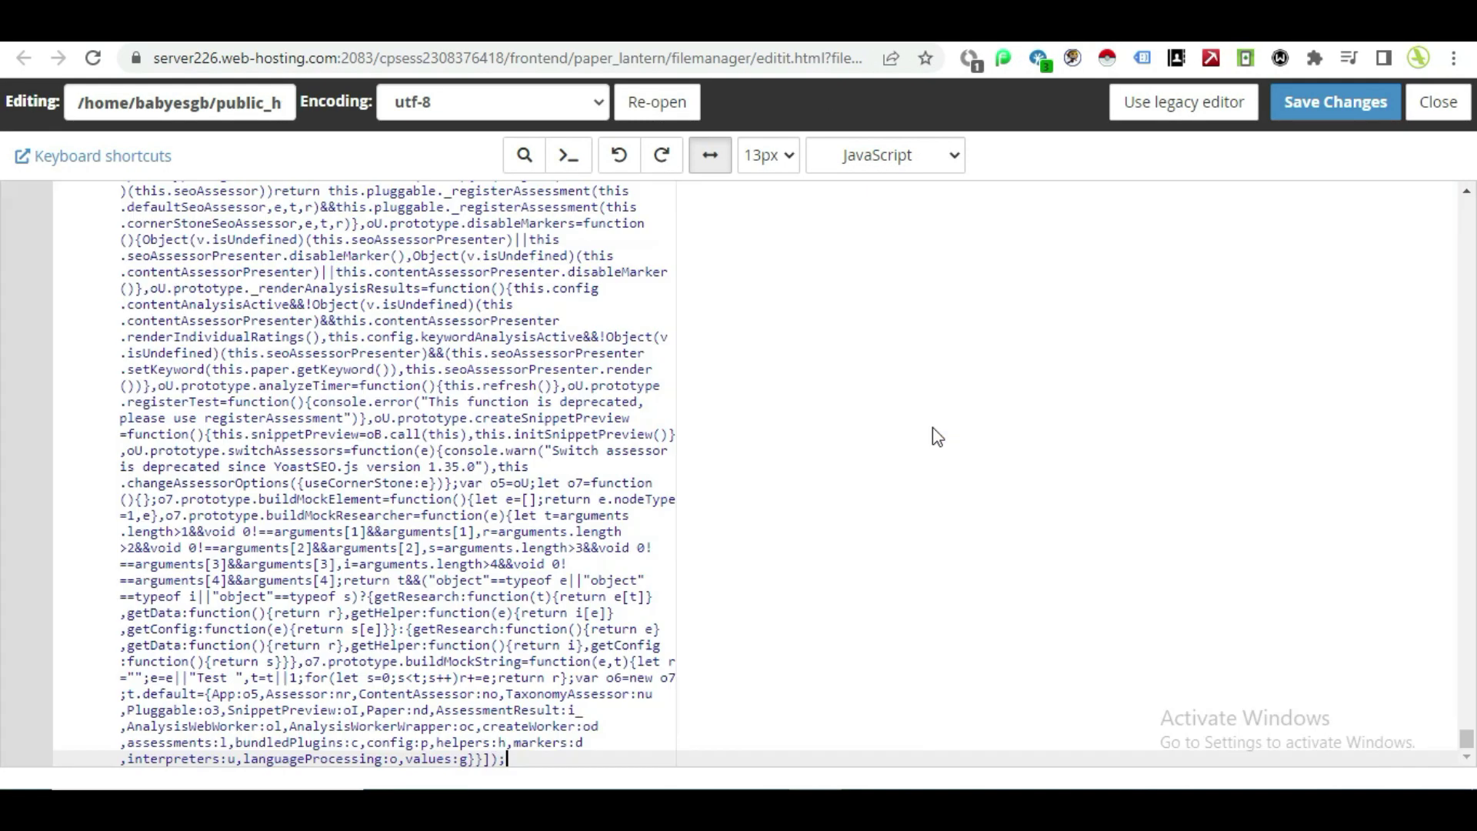
scroll(516, 403, "up", 10)
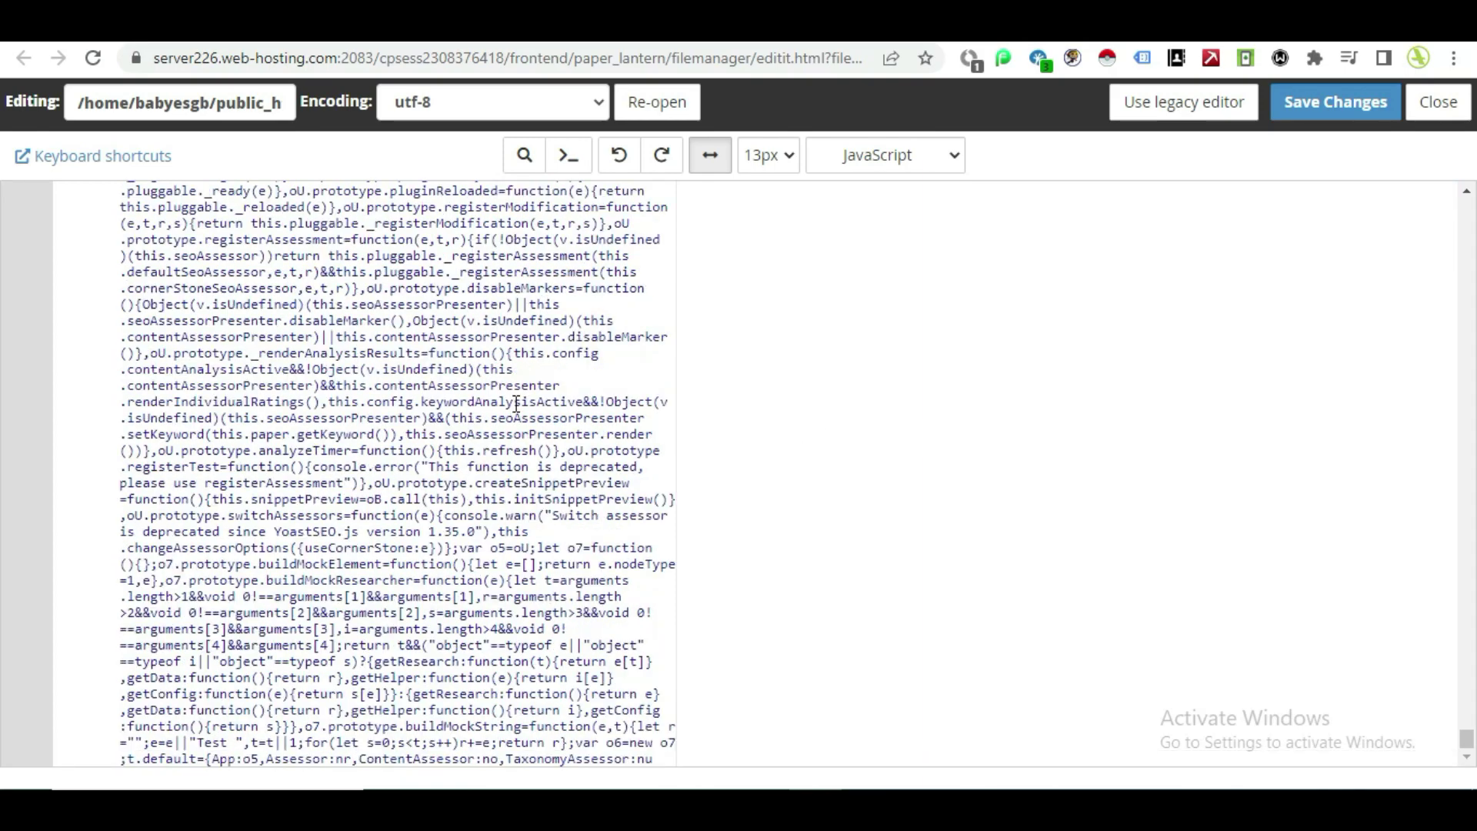
scroll(514, 403, "up", 7)
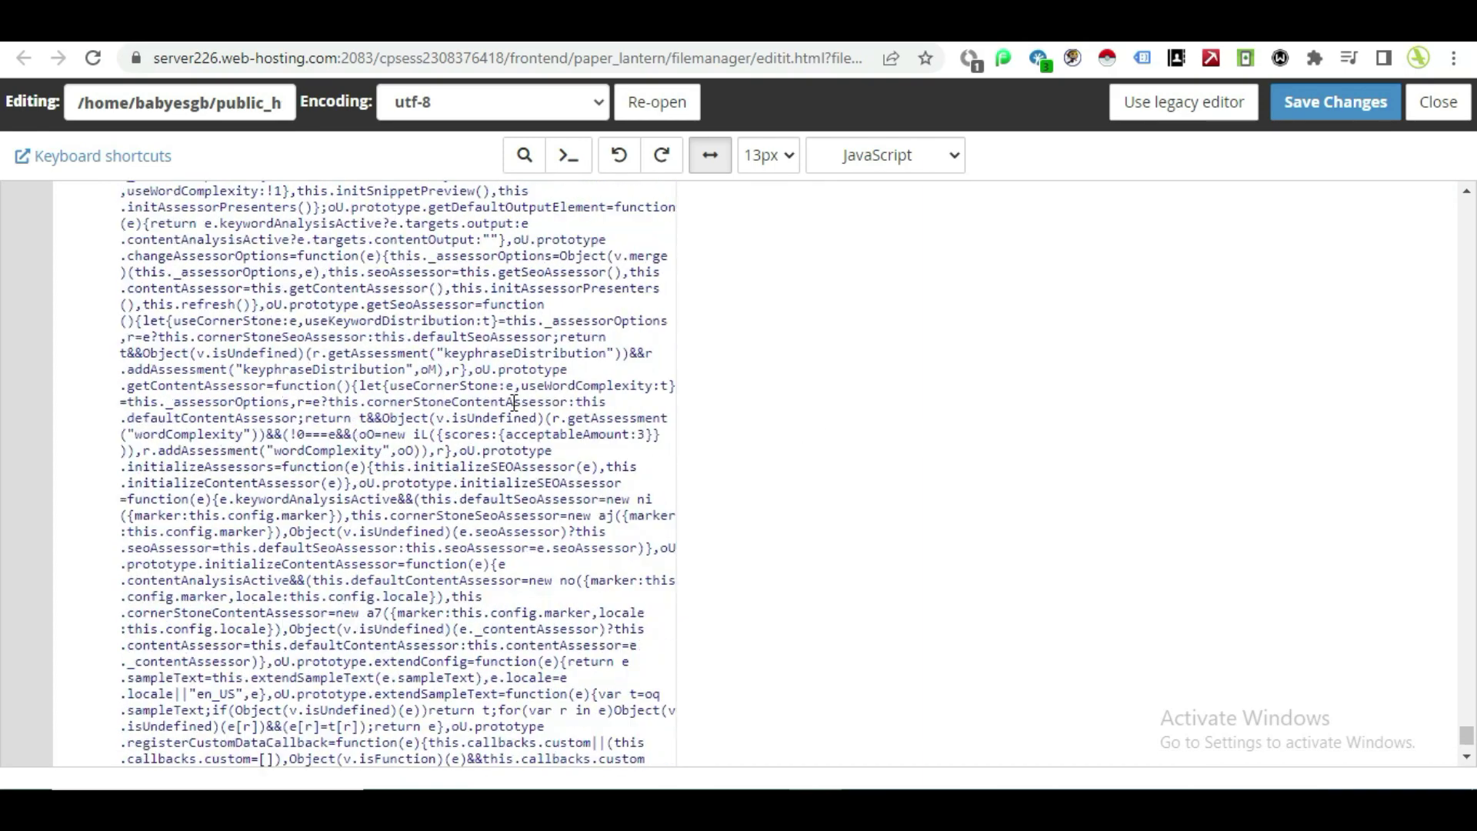
left_click(1337, 116)
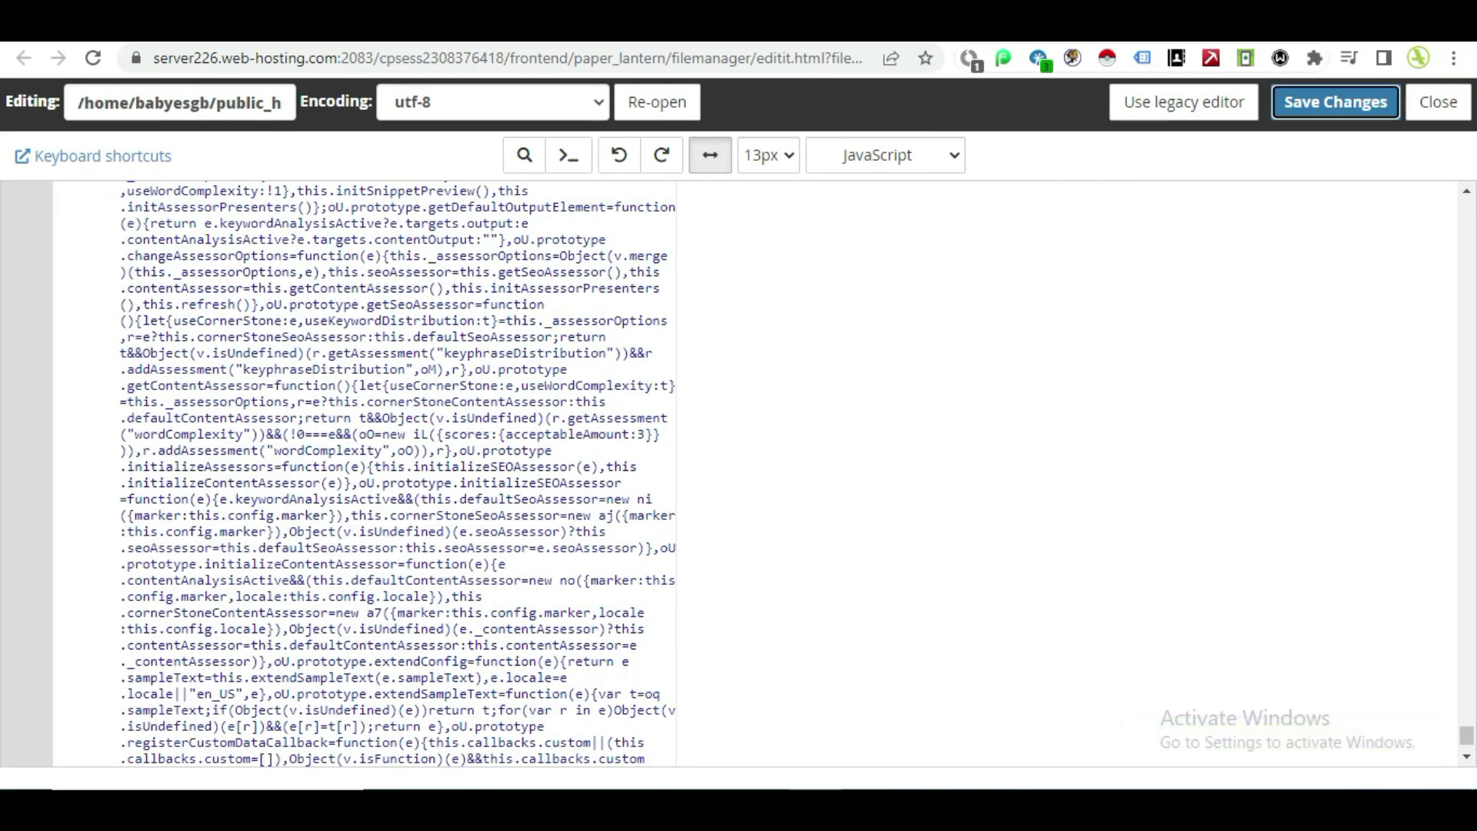
left_click(1200, 21)
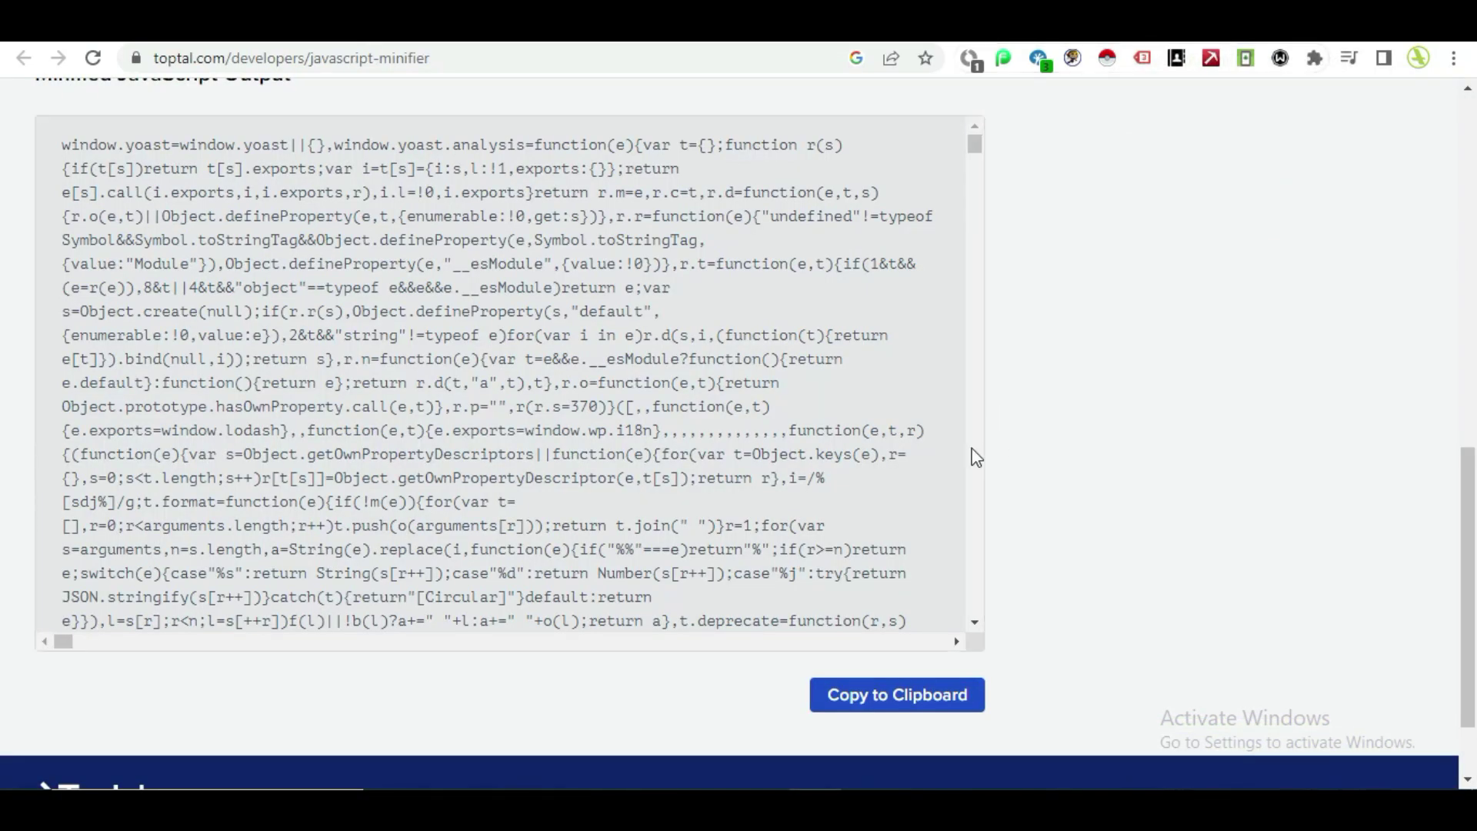
scroll(1143, 399, "up", 8)
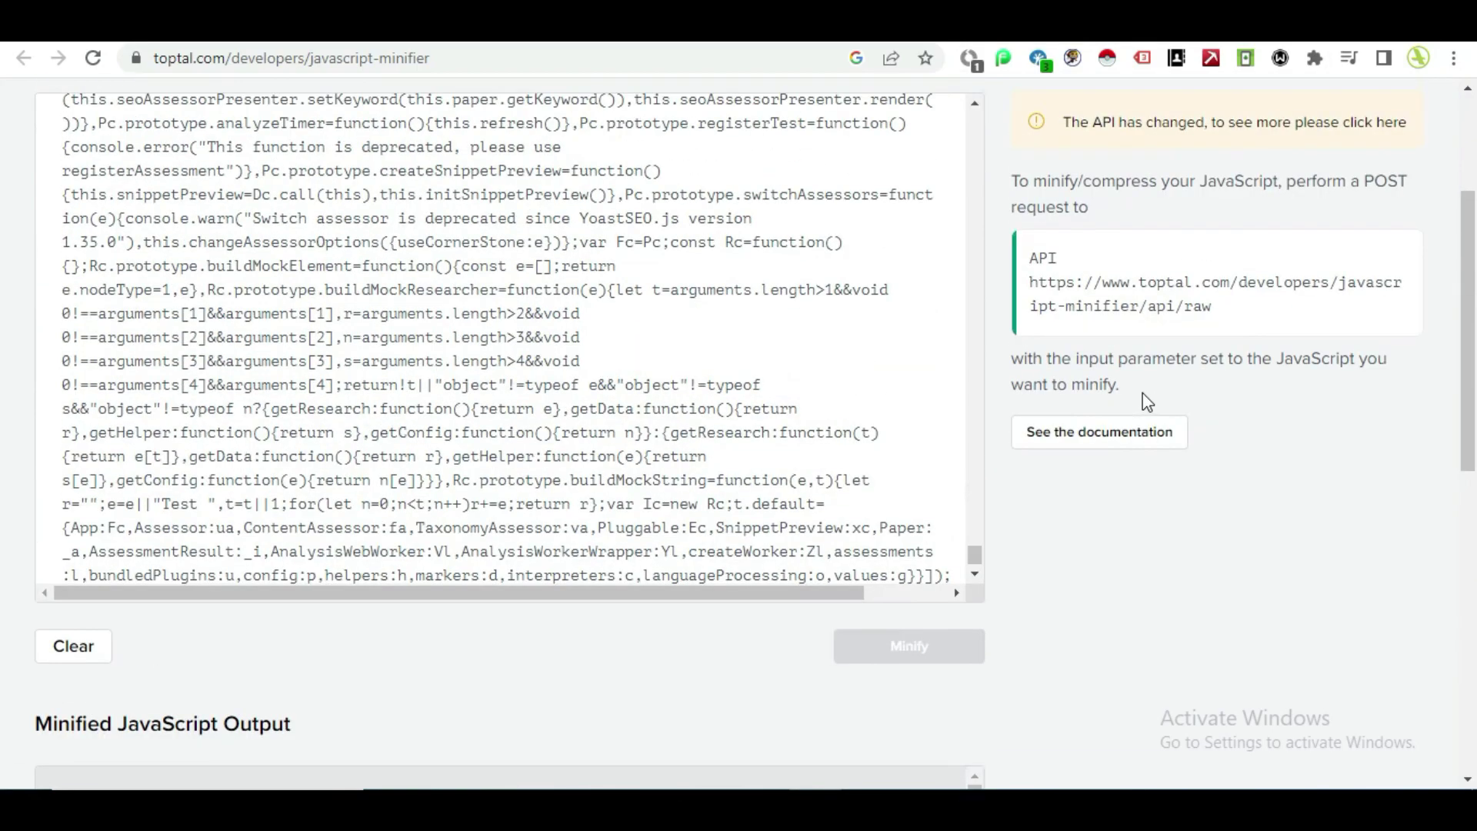
scroll(679, 391, "up", 7)
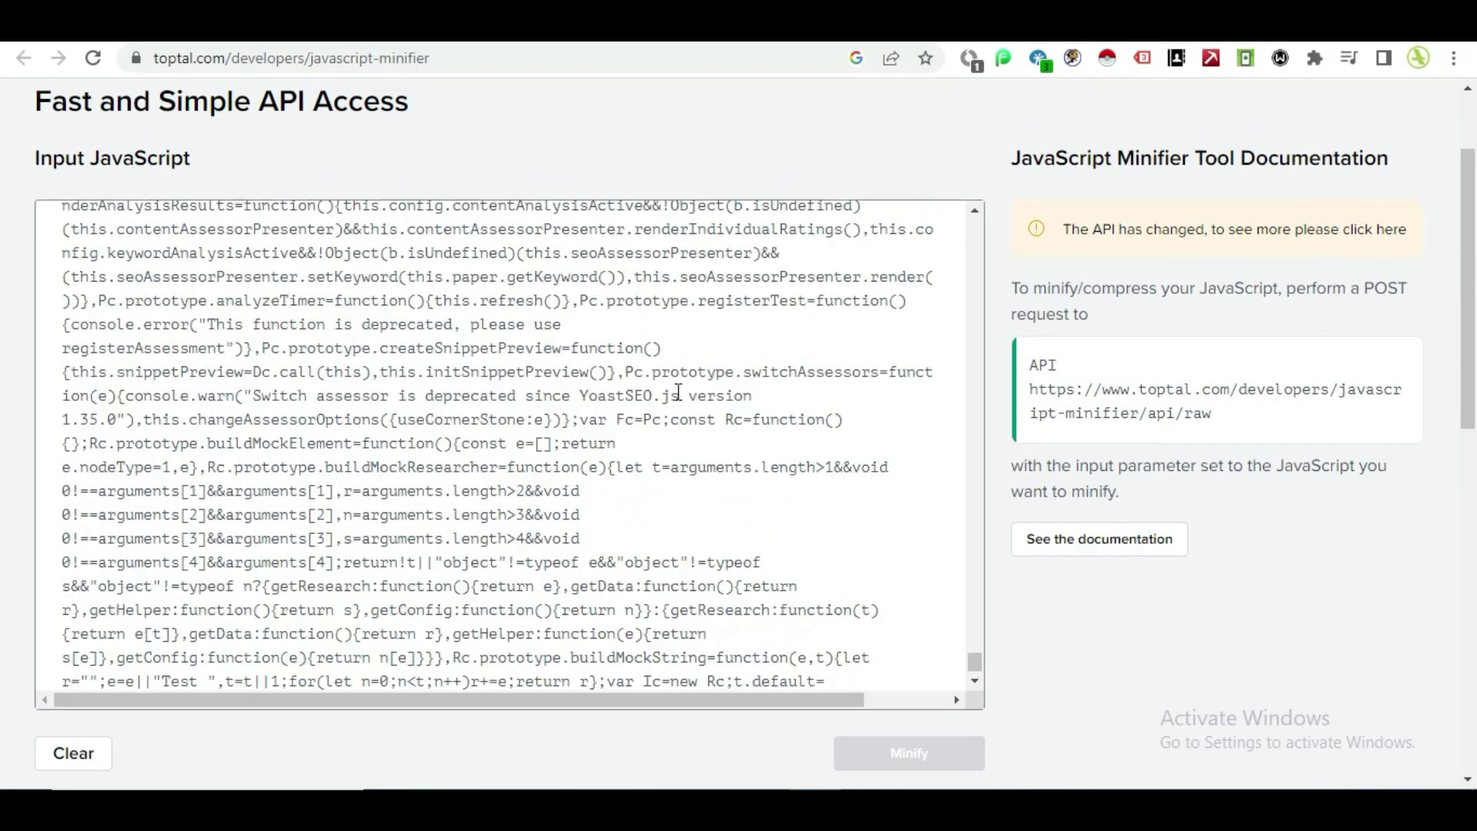
scroll(678, 391, "up", 2)
left_click(475, 419)
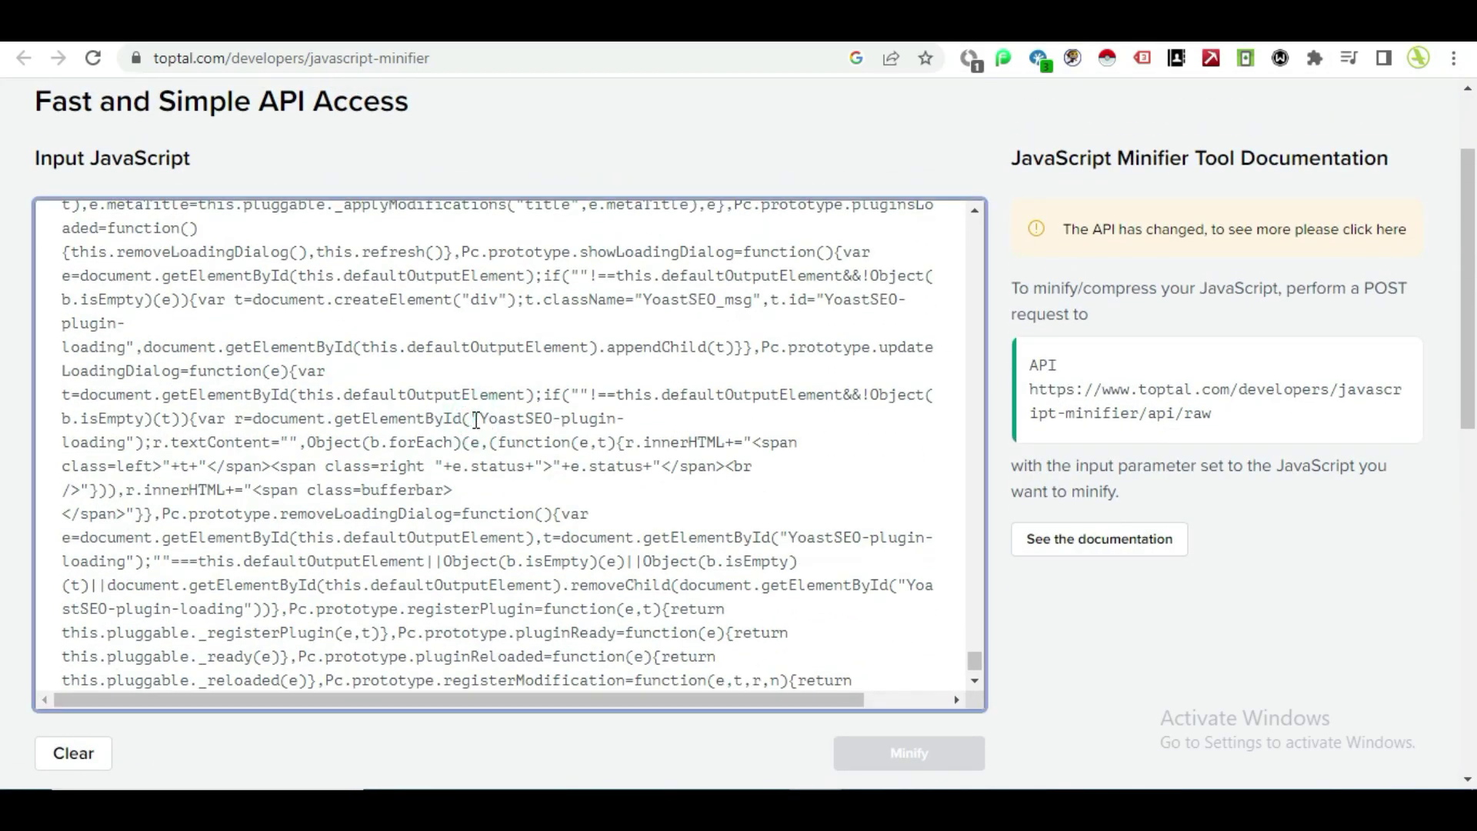
key("ctrl+a")
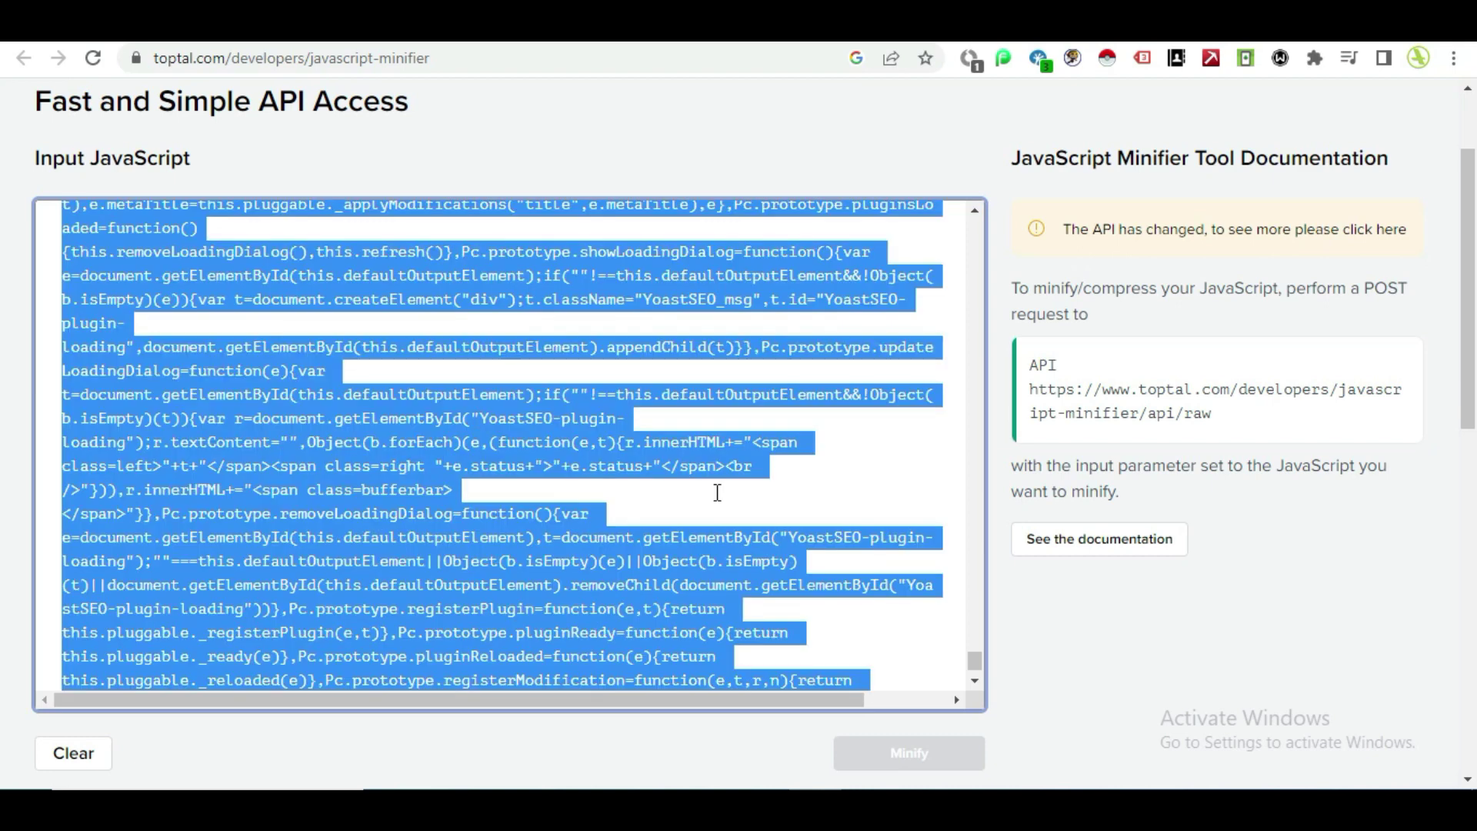
left_click(1077, 23)
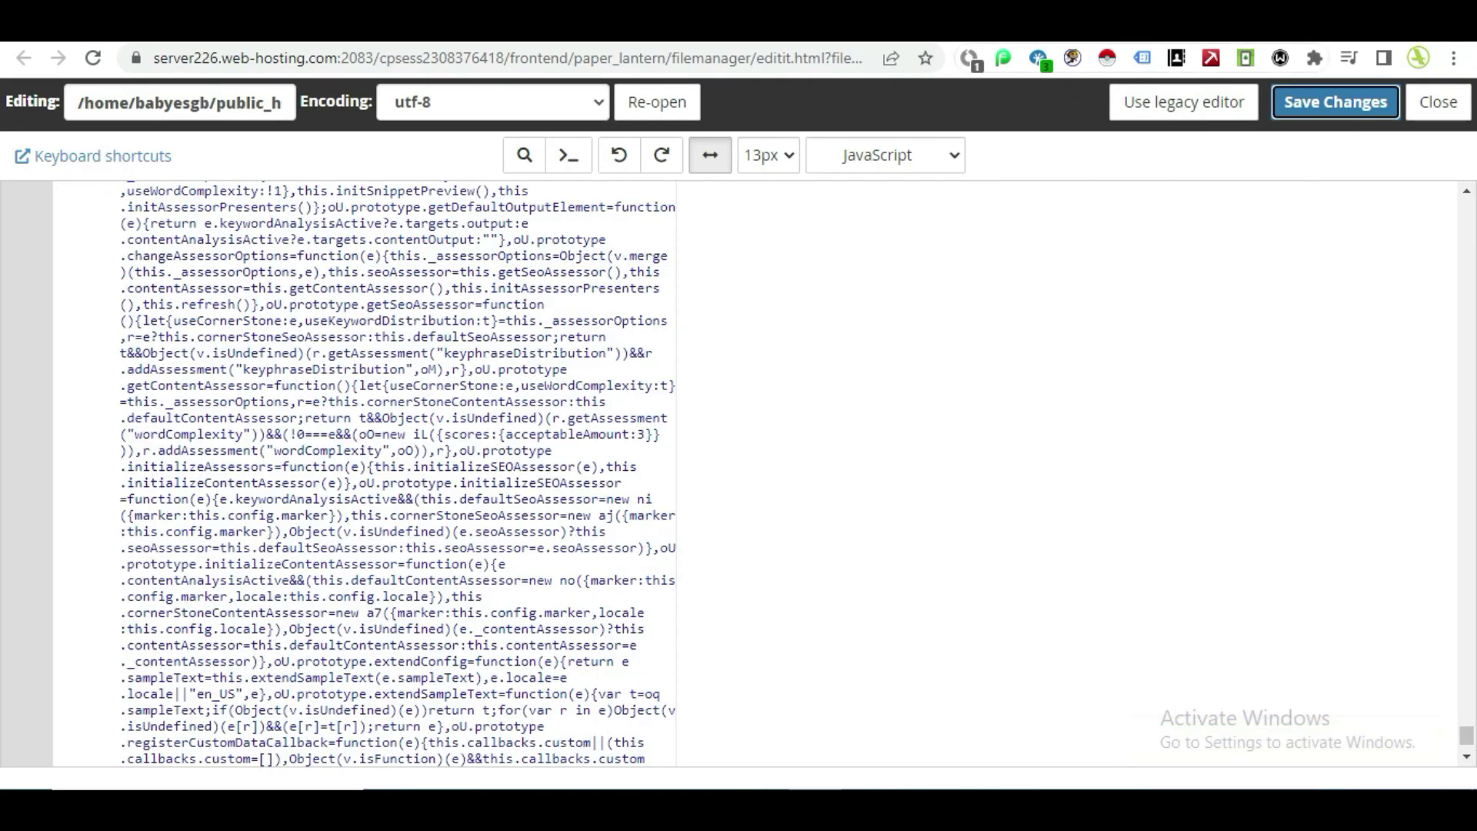
left_click(1177, 23)
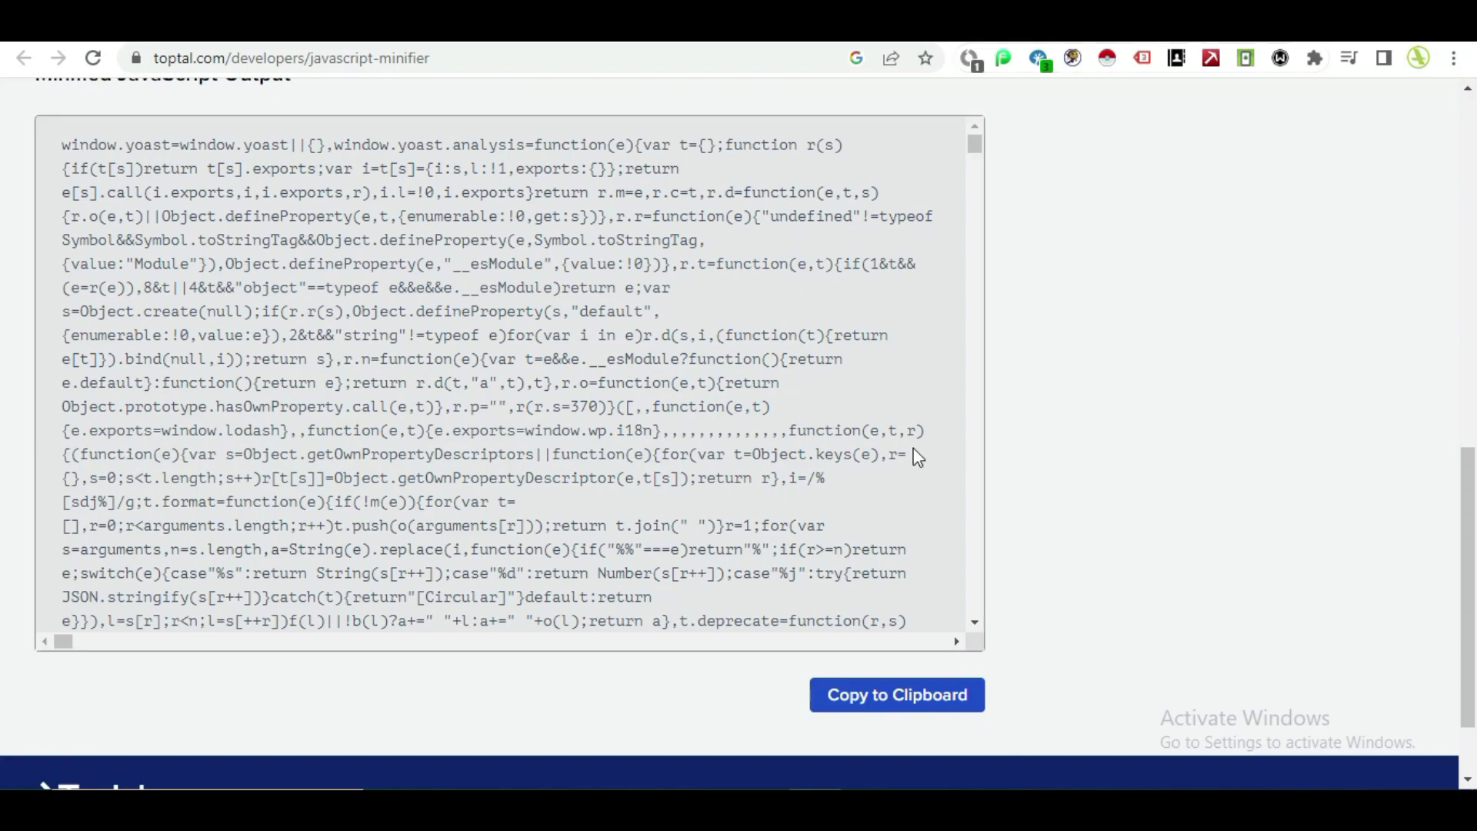
scroll(1127, 408, "up", 10)
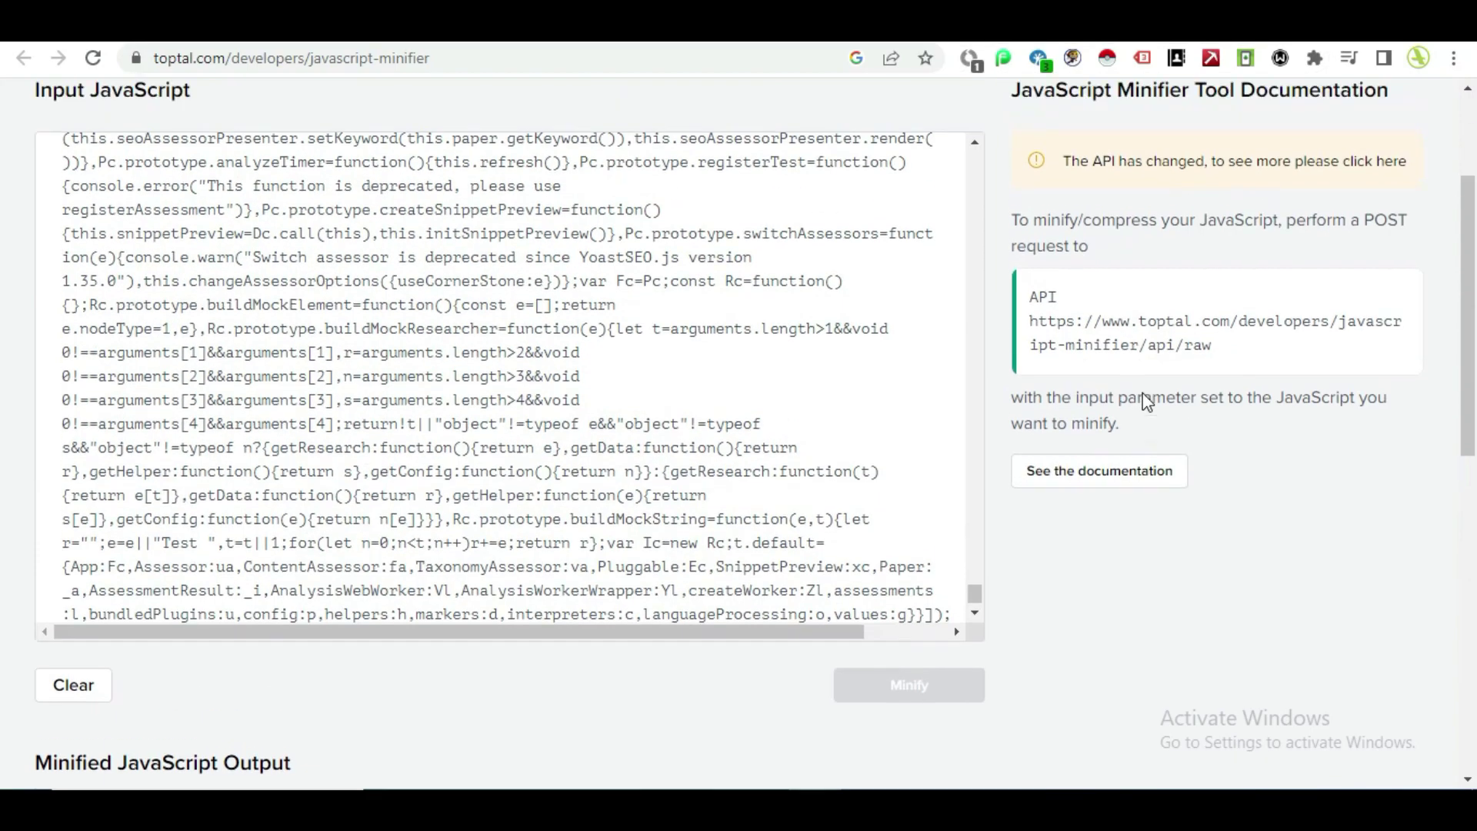
scroll(677, 394, "up", 10)
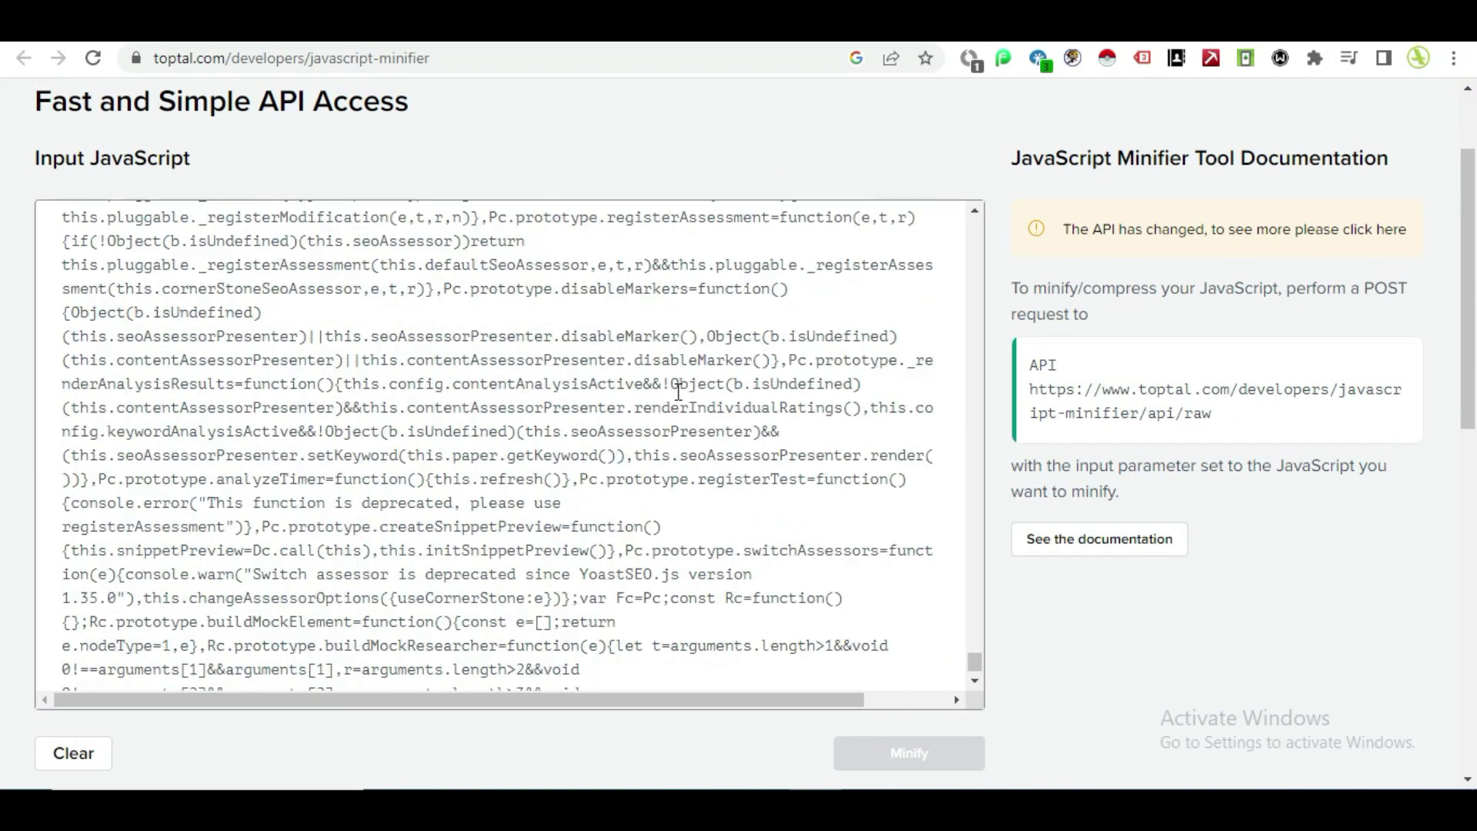
scroll(679, 392, "up", 1)
left_click(477, 420)
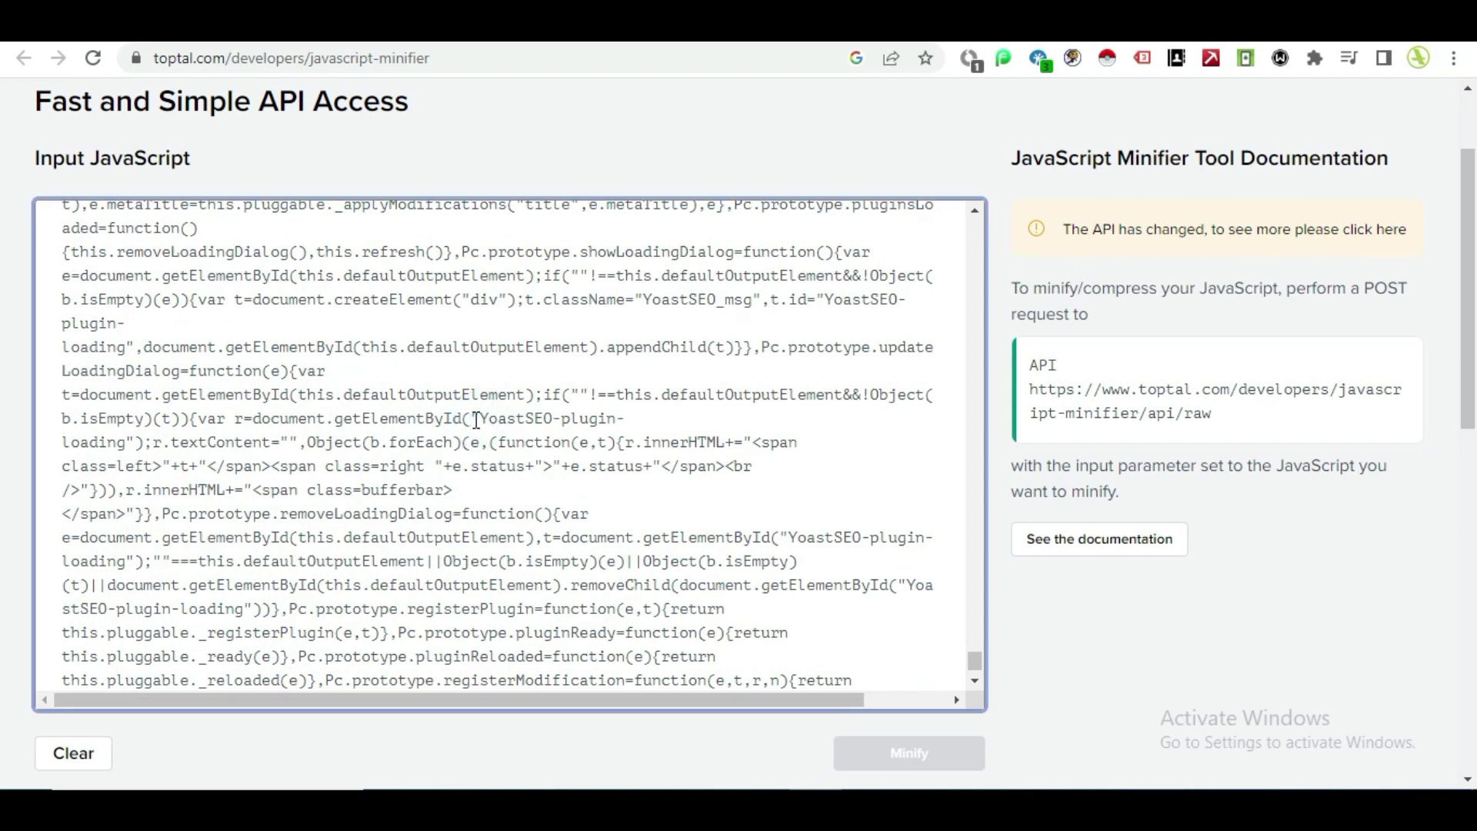
key("ctrl+a")
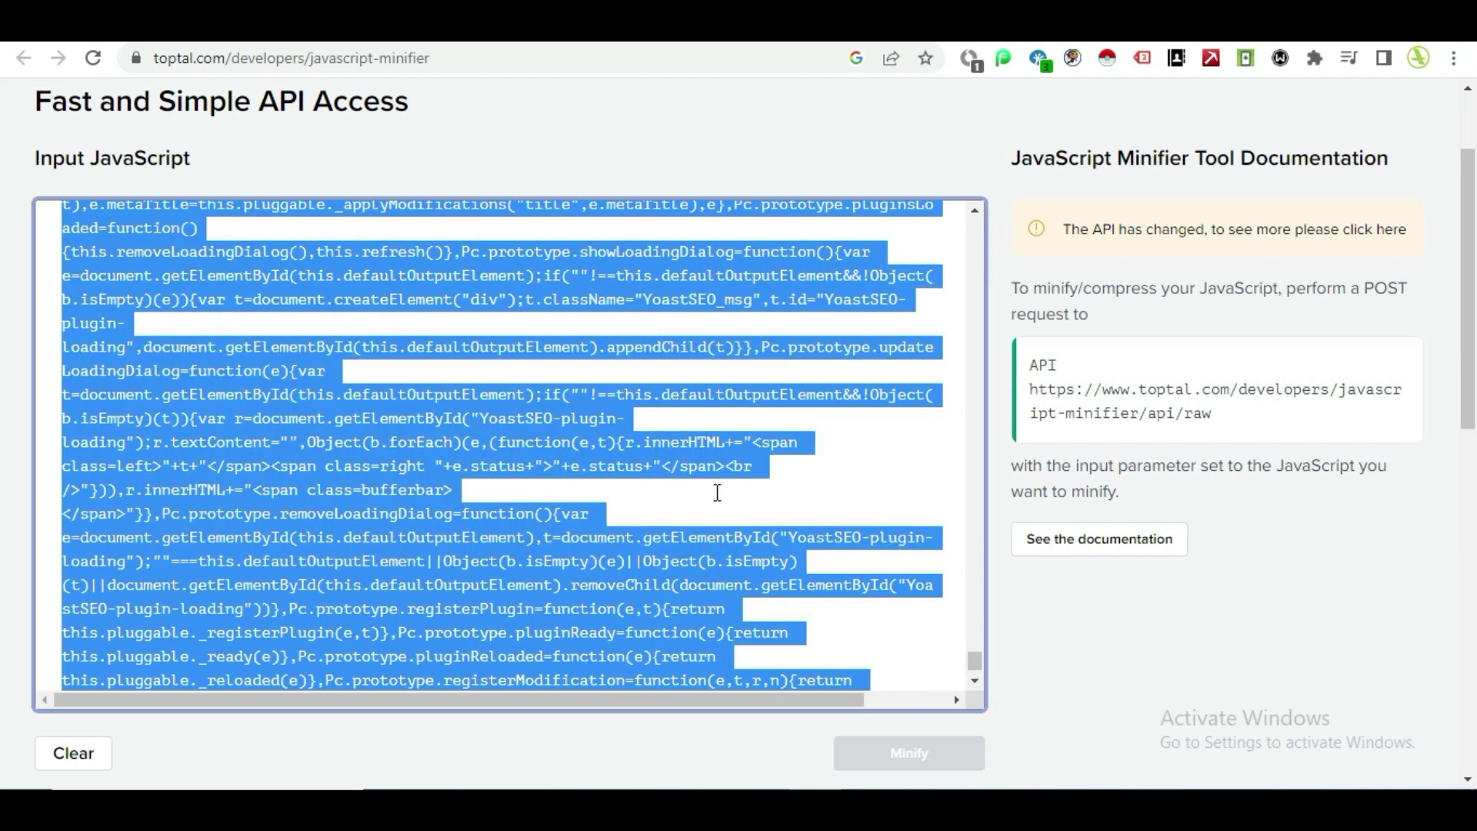
key("ctrl+Tab")
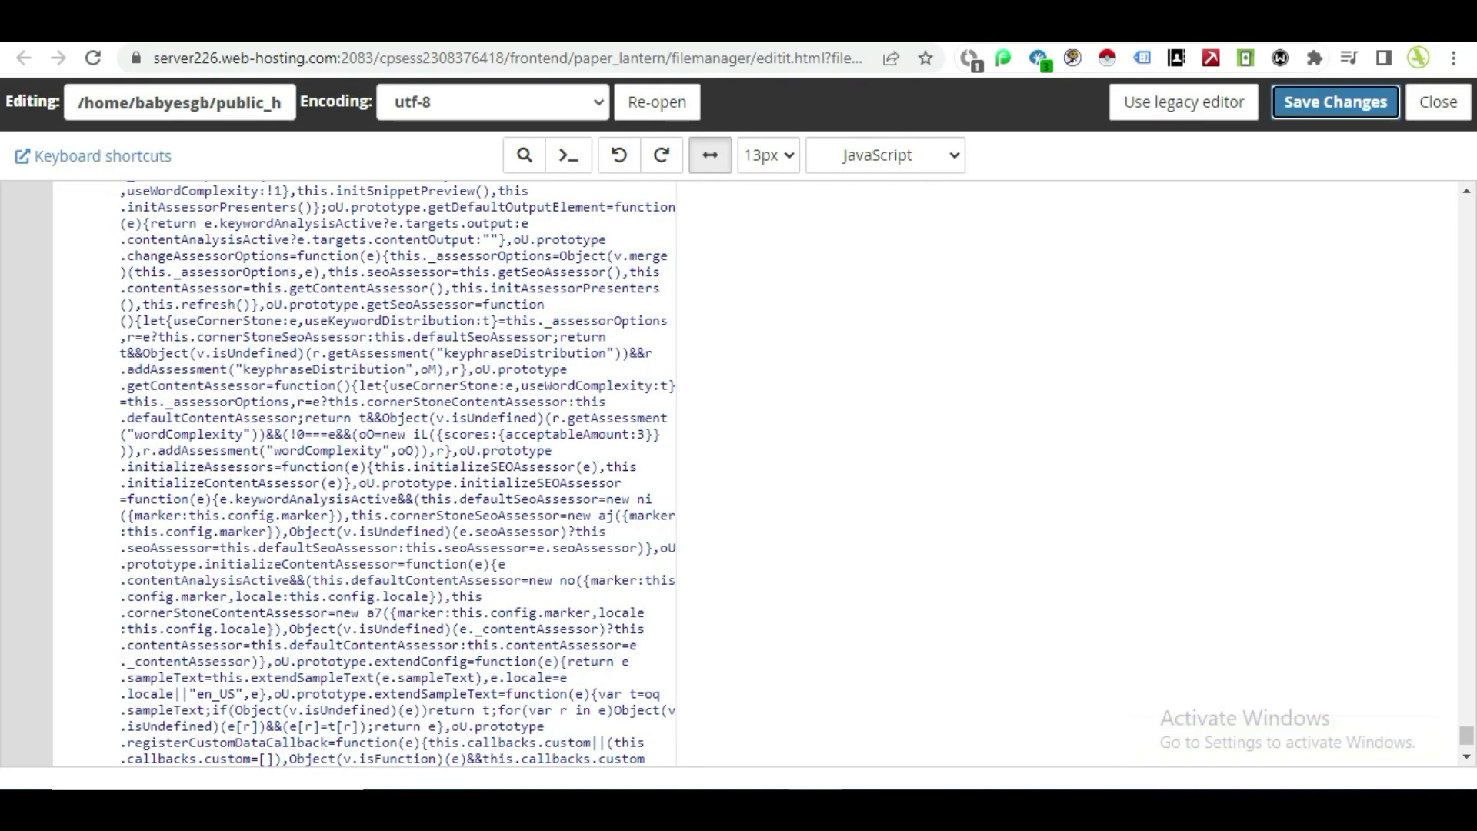
left_click(1200, 23)
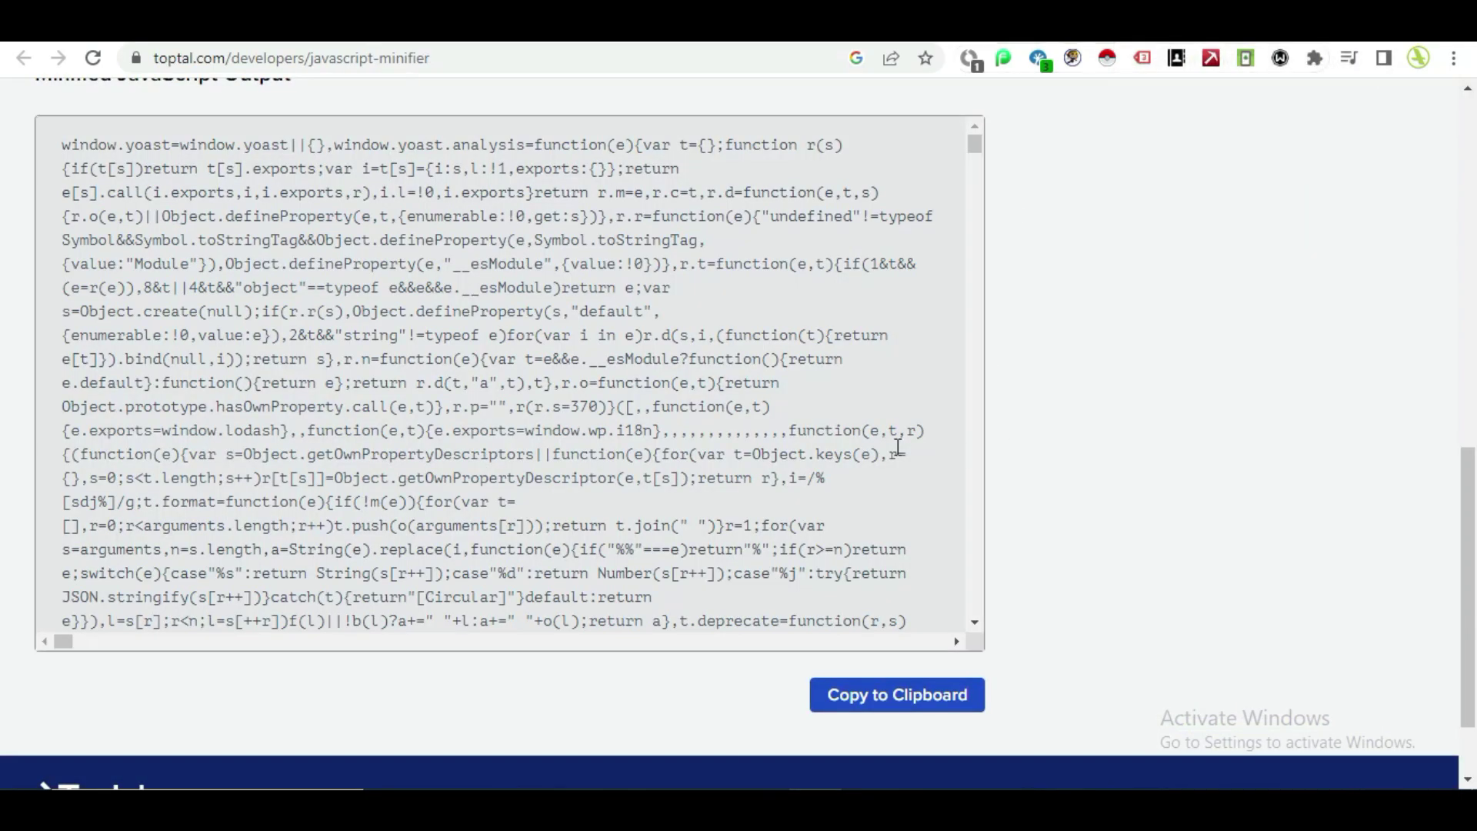
scroll(1144, 403, "up", 10)
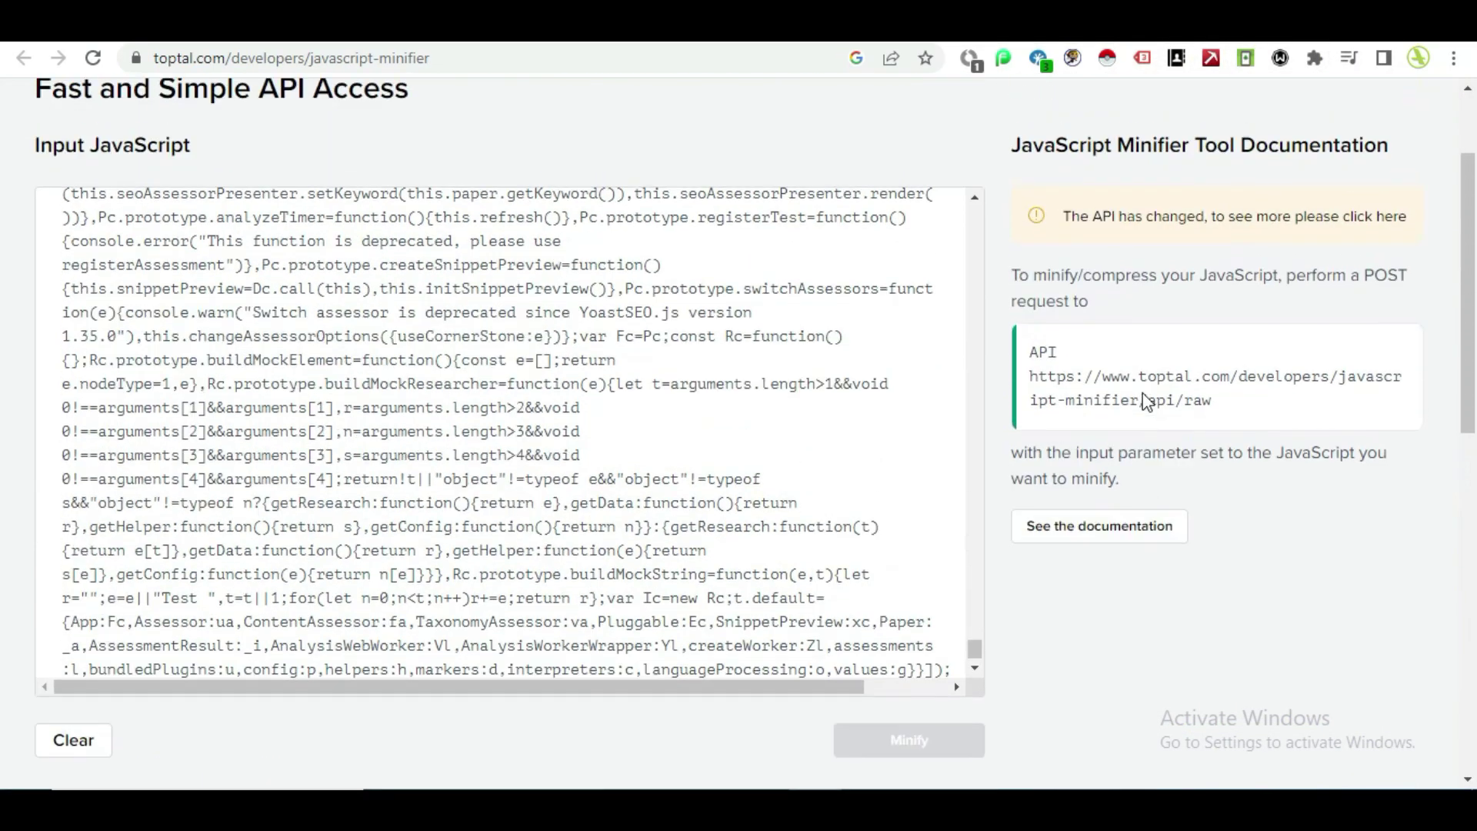
scroll(677, 394, "up", 6)
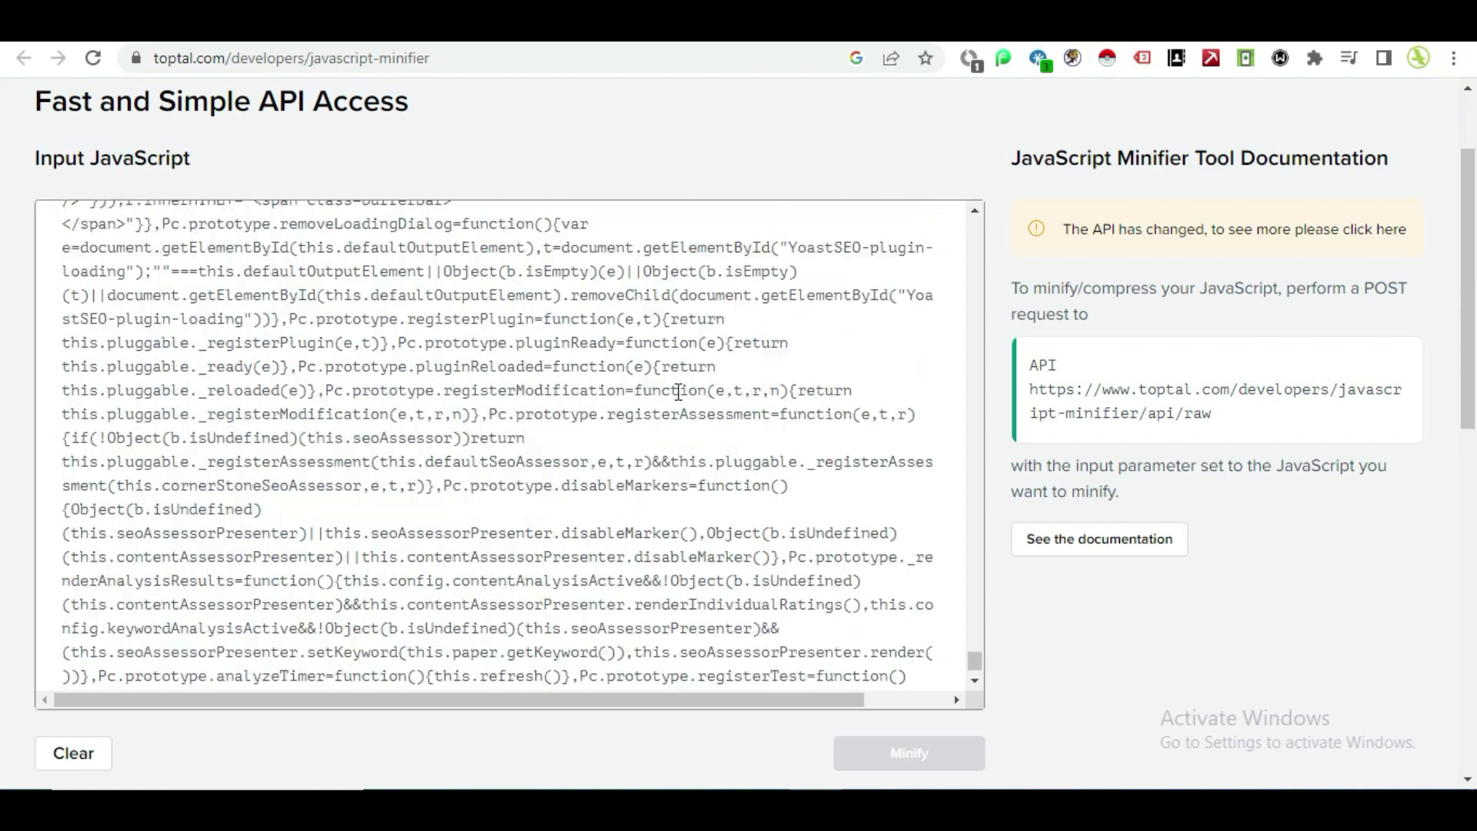
scroll(679, 391, "up", 4)
left_click(474, 419)
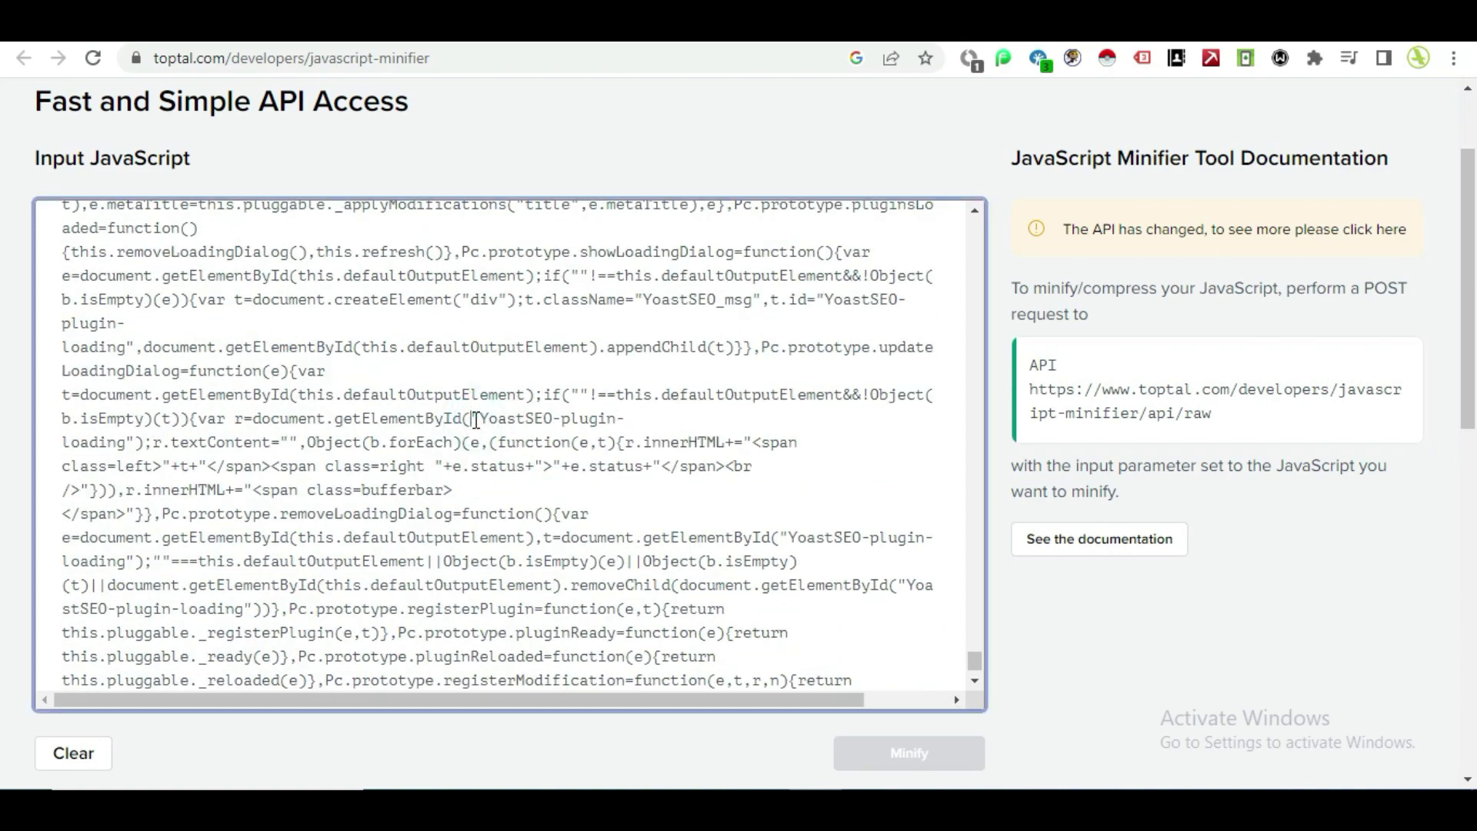
key("ctrl+a")
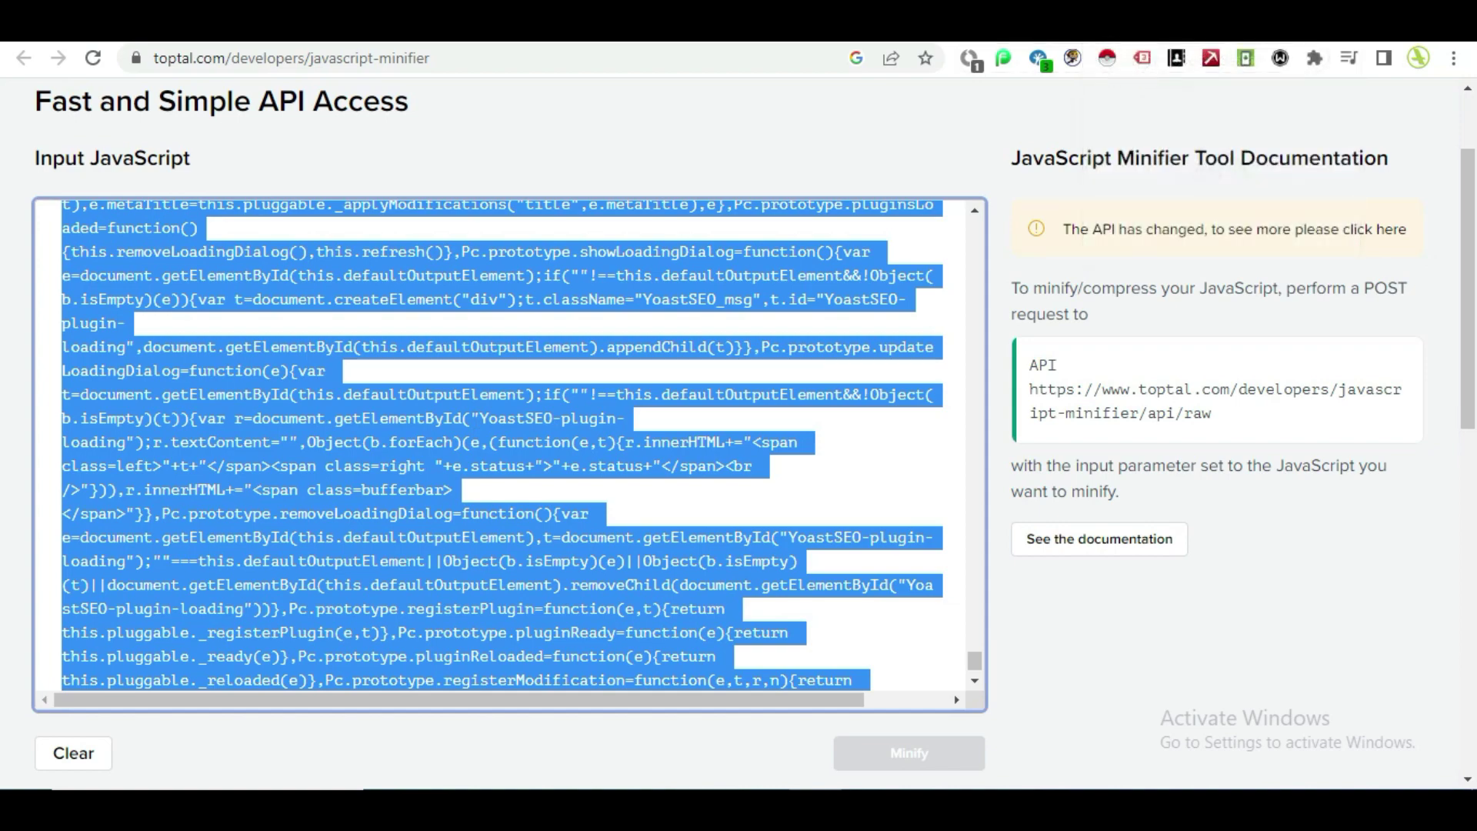
- Switch to the site's WordPress dashboard and open the page for adding new plugins
left_click(1000, 24)
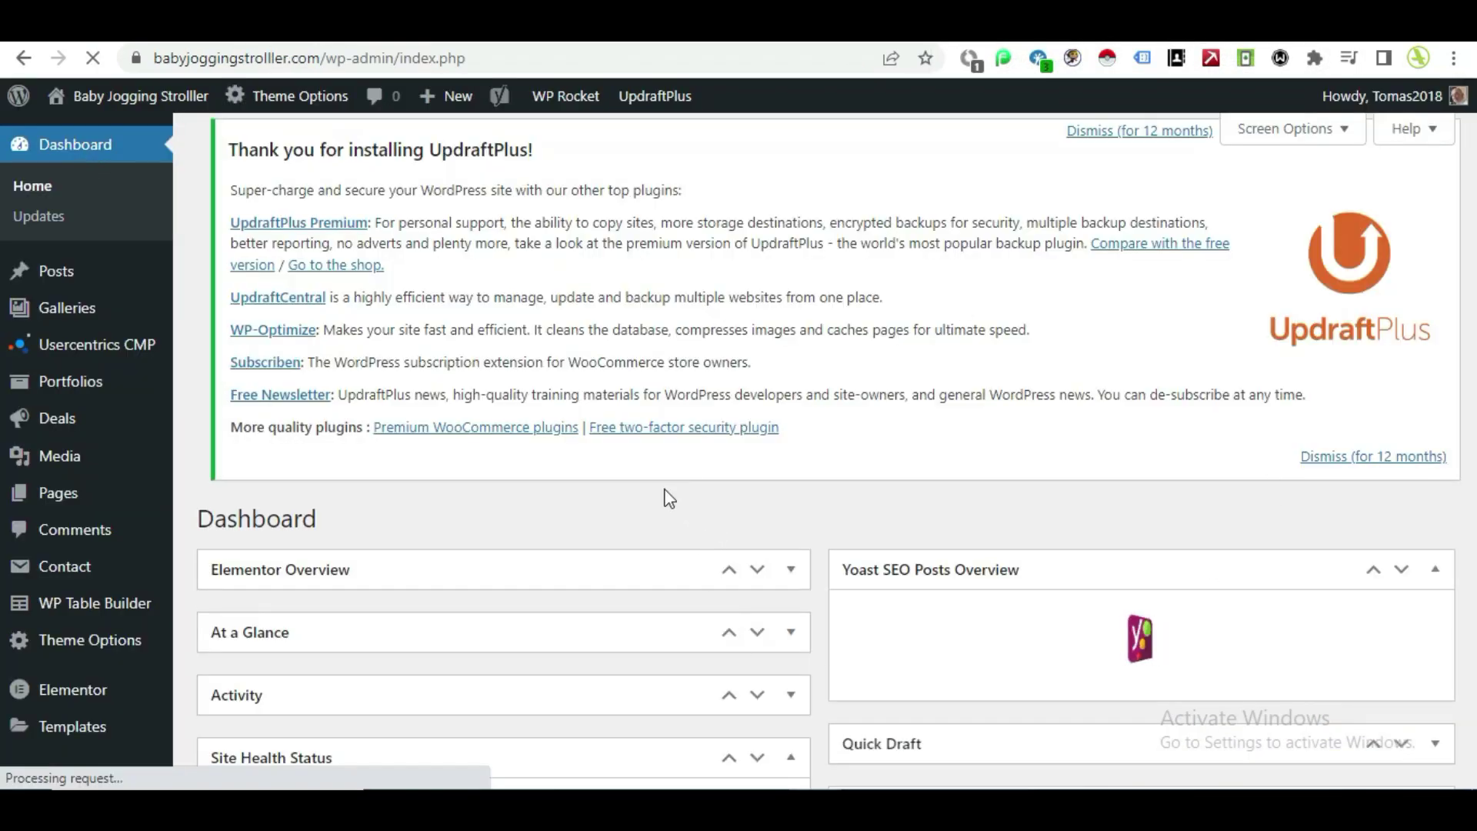
scroll(666, 498, "down", 4)
scroll(666, 492, "up", 3)
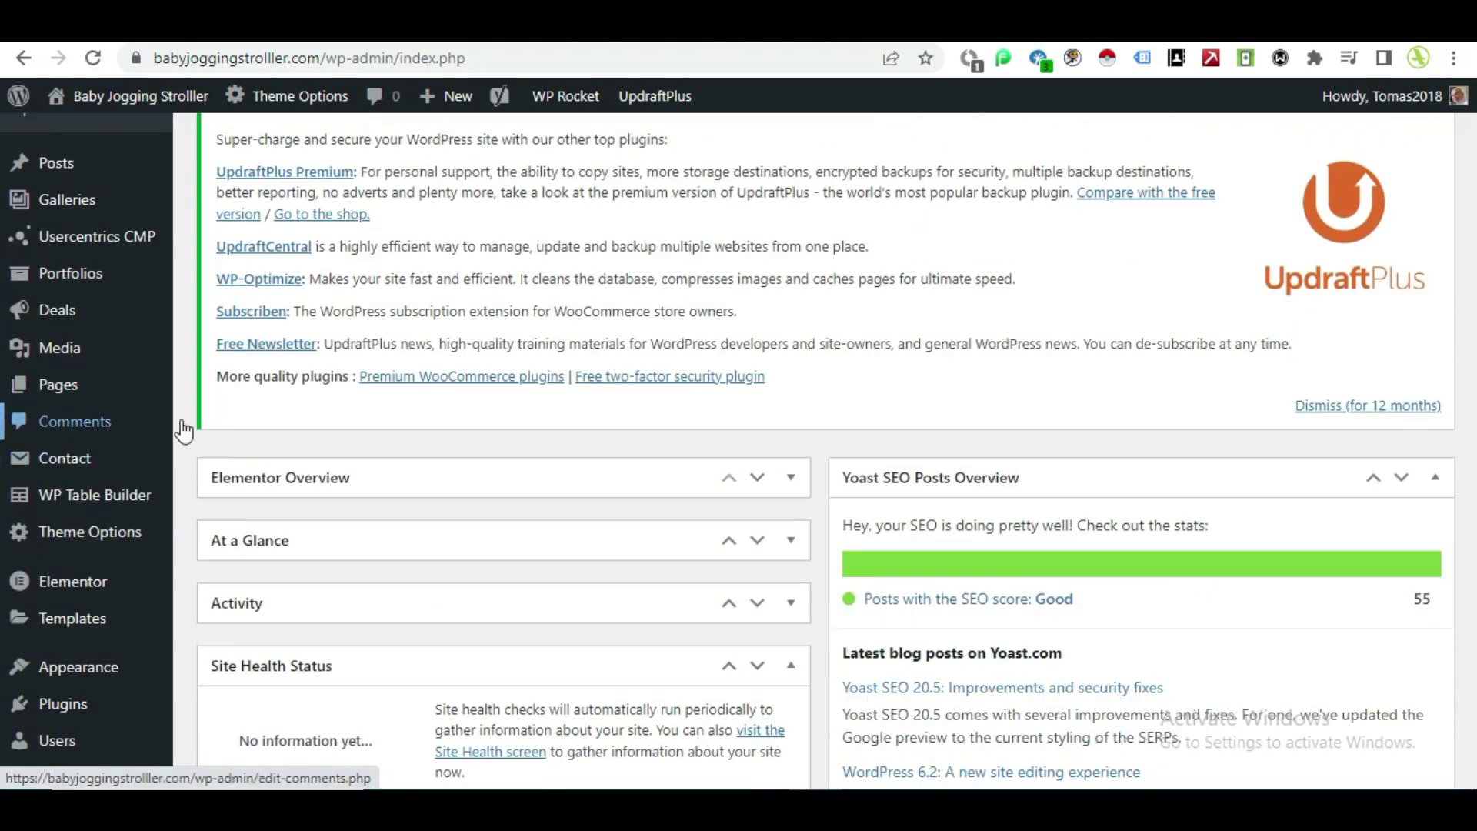
scroll(275, 419, "down", 7)
mouse_move(145, 454)
mouse_move(81, 581)
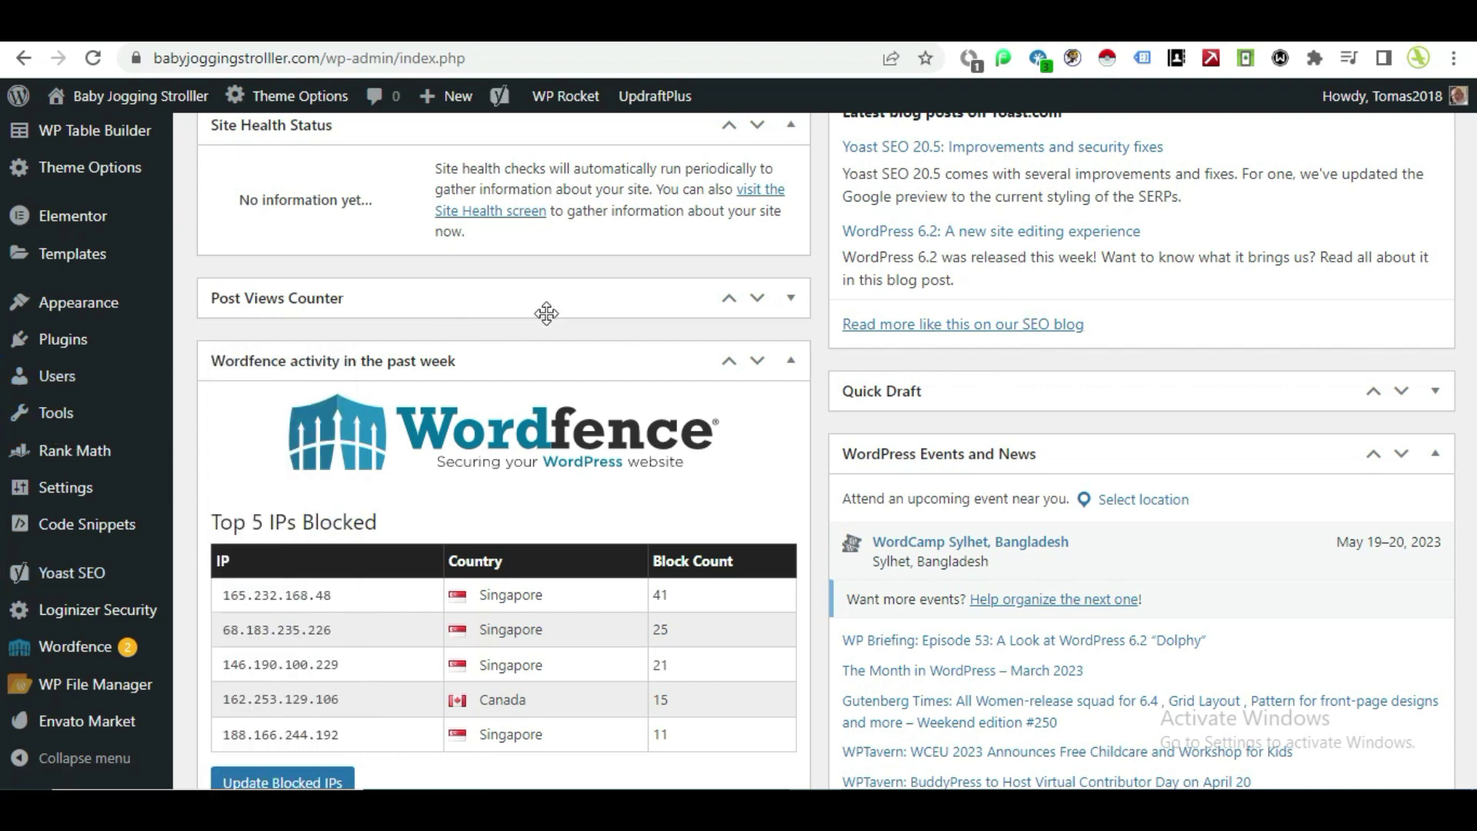
mouse_move(154, 333)
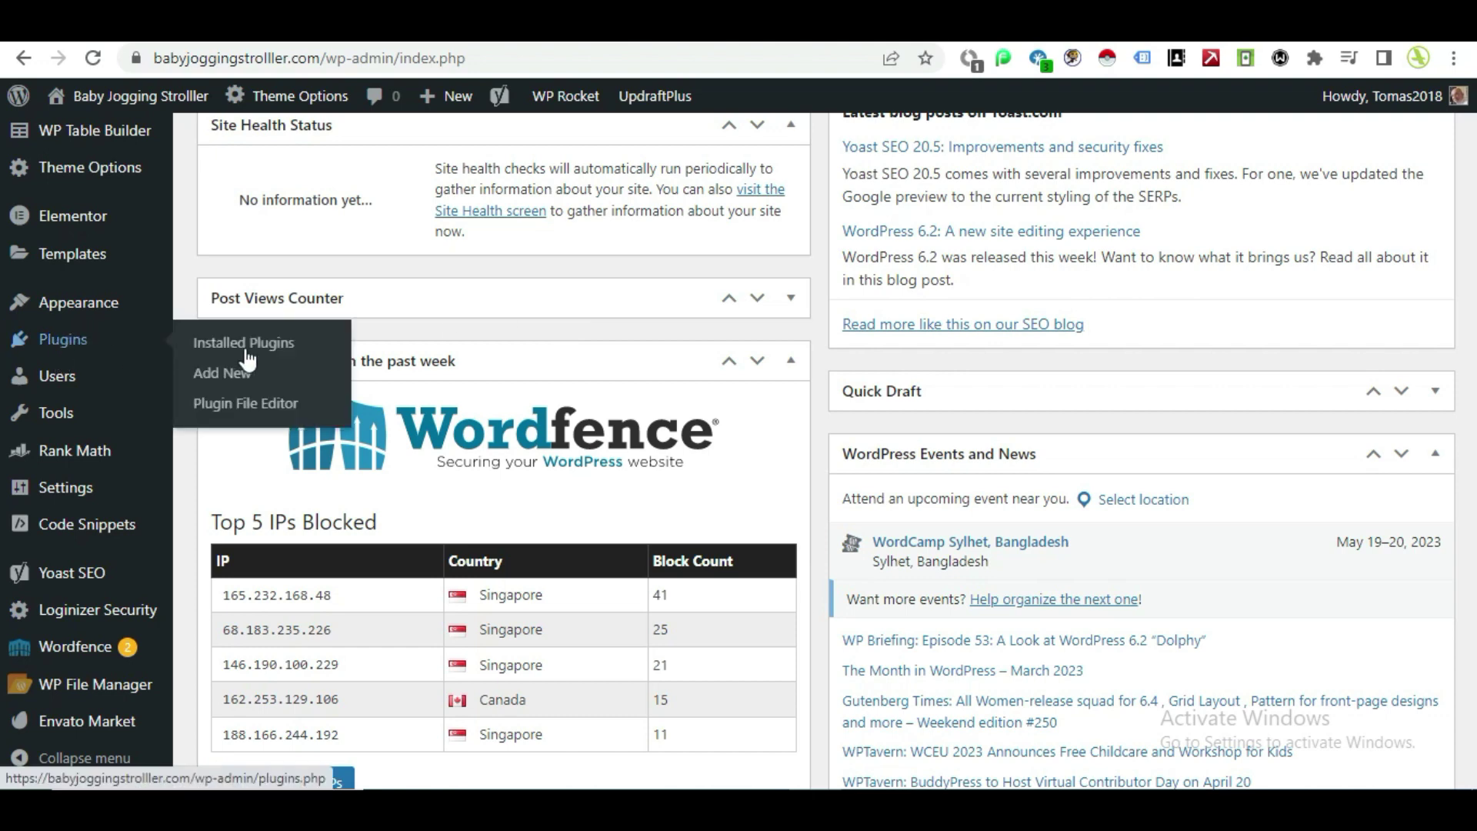
left_click(231, 381)
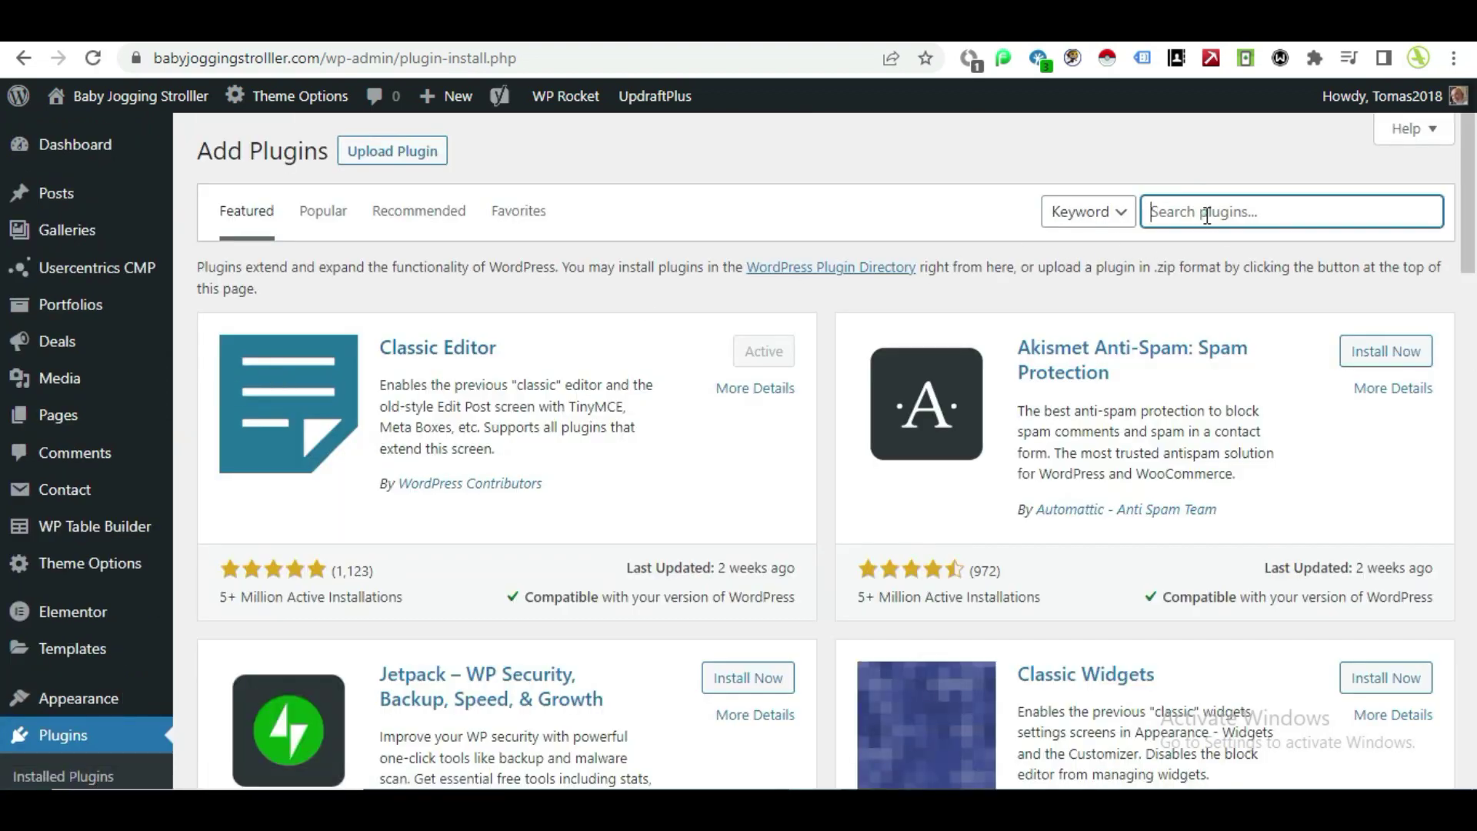
- Search the WordPress plugin directory for "autoptimize"
left_click(1204, 211)
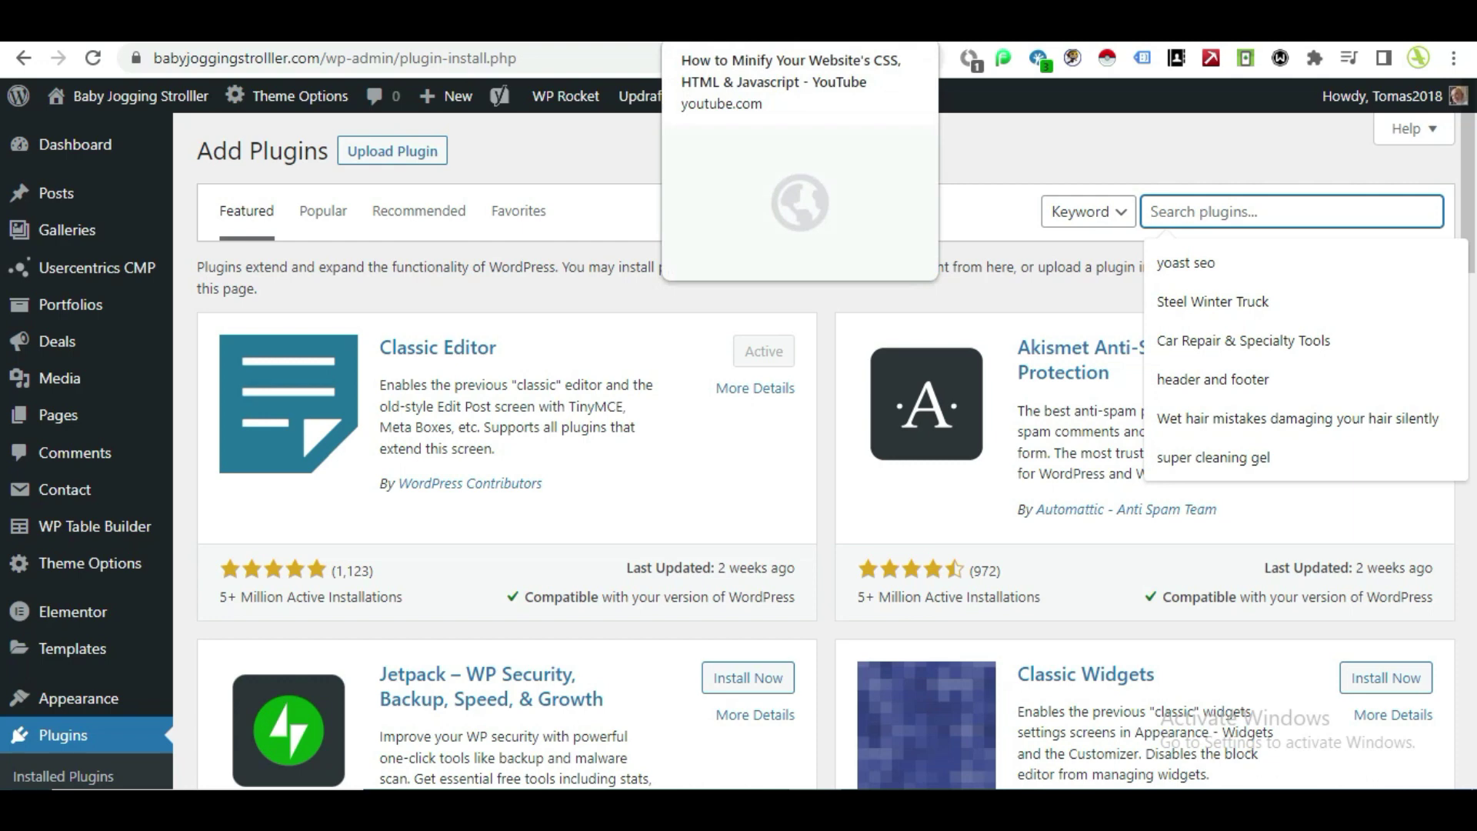
left_click(754, 23)
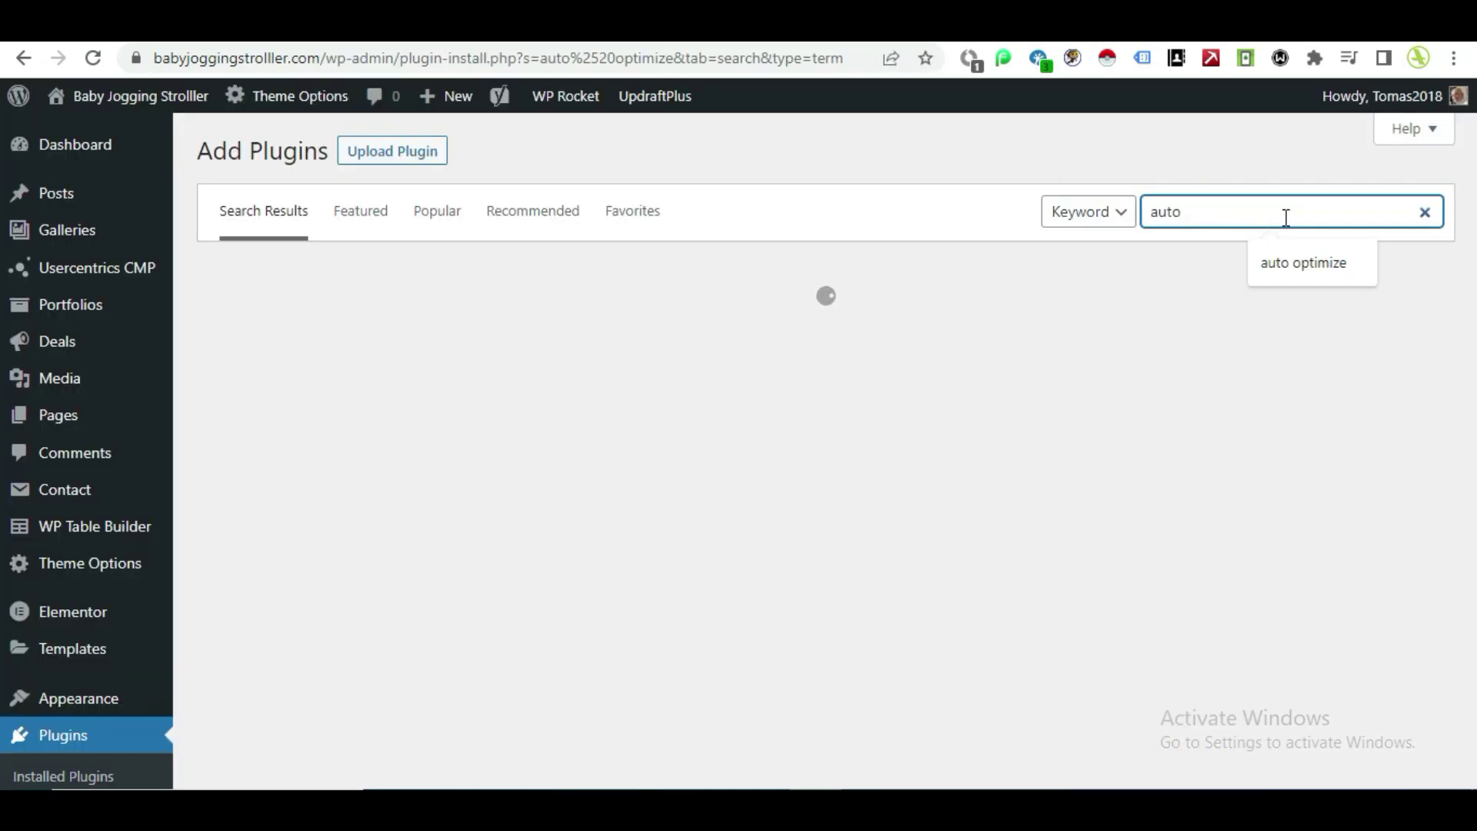
type("p")
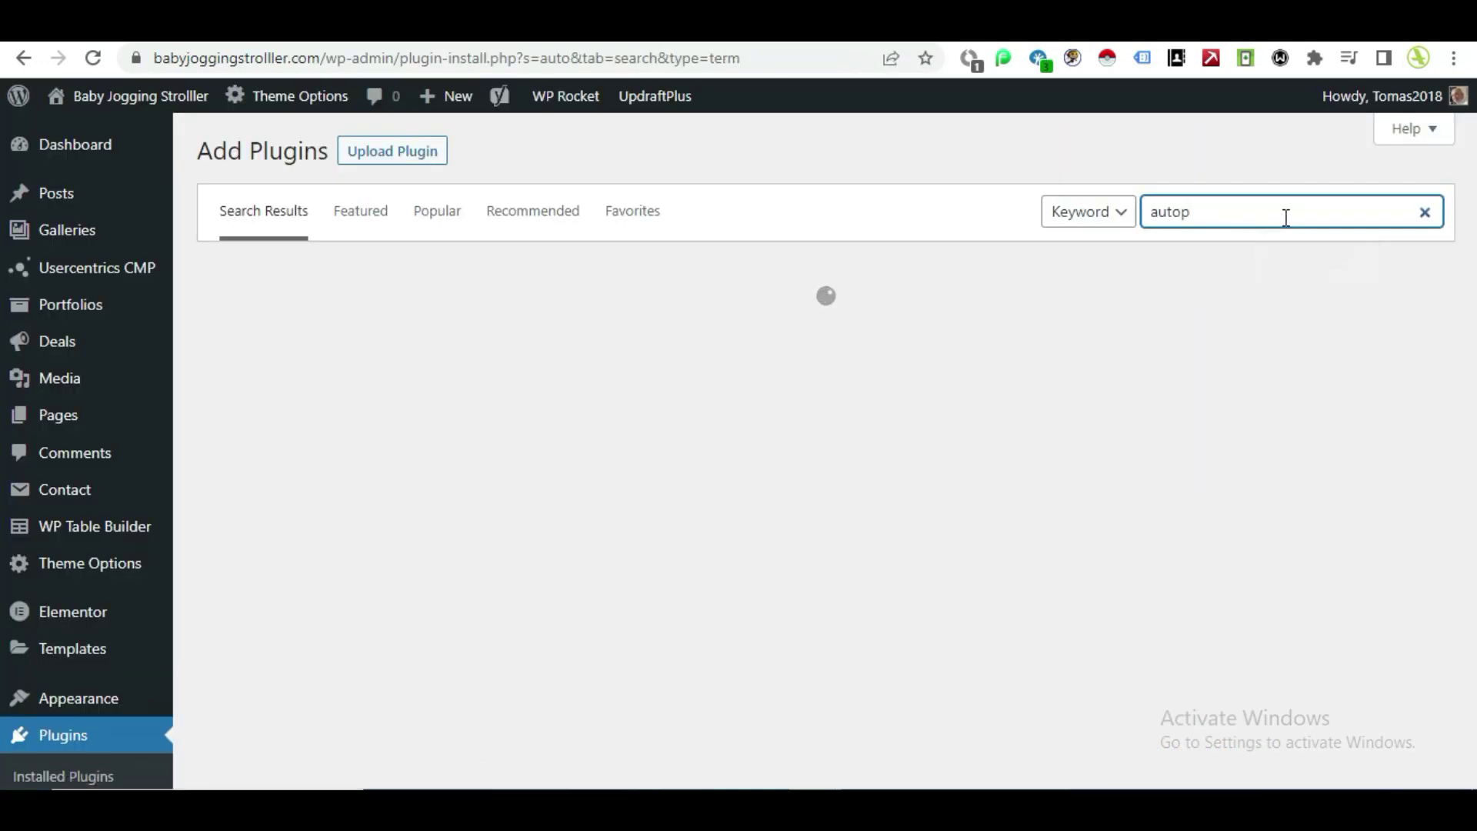
type("timi")
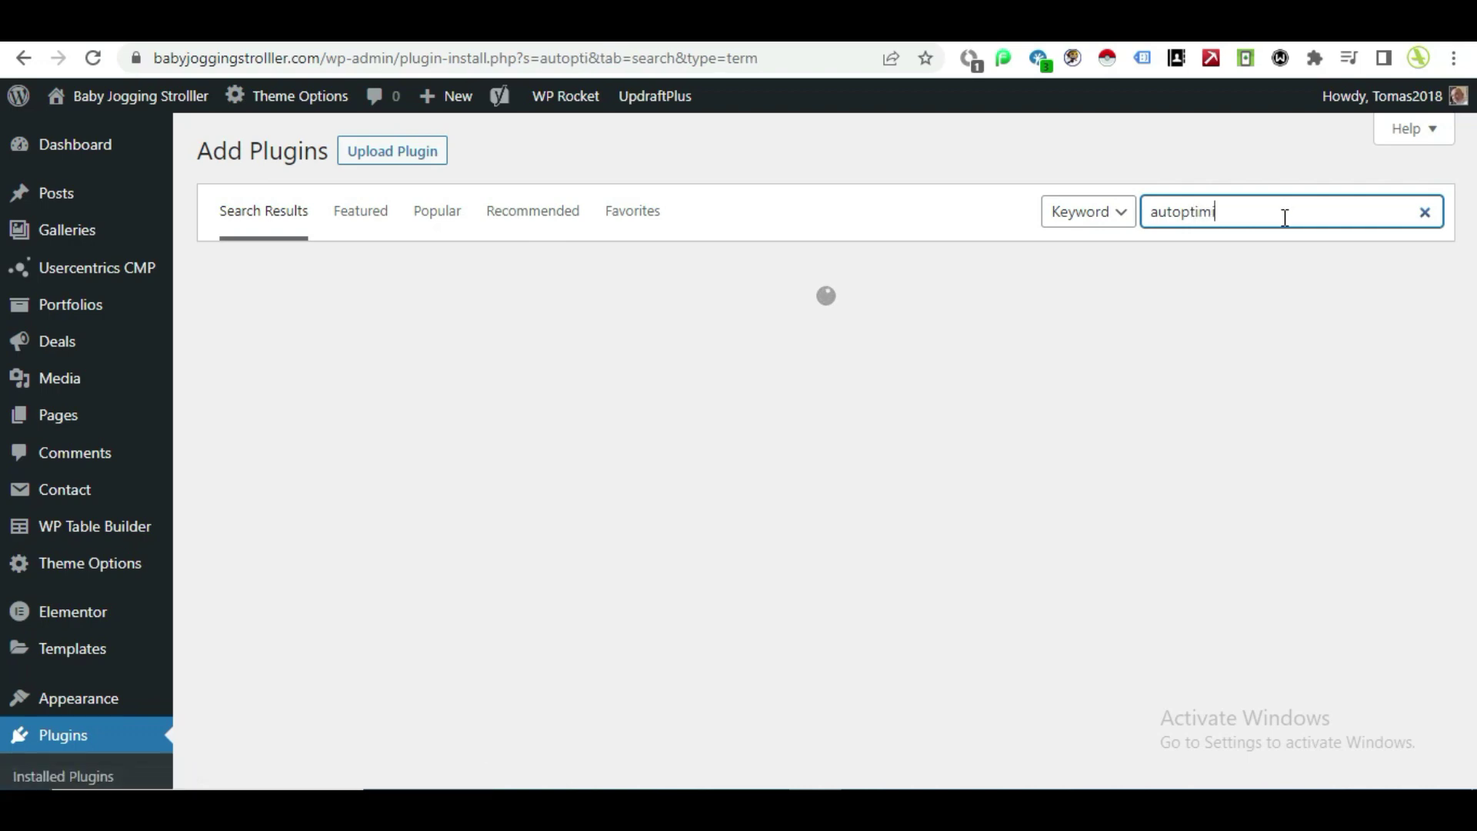
type("ze")
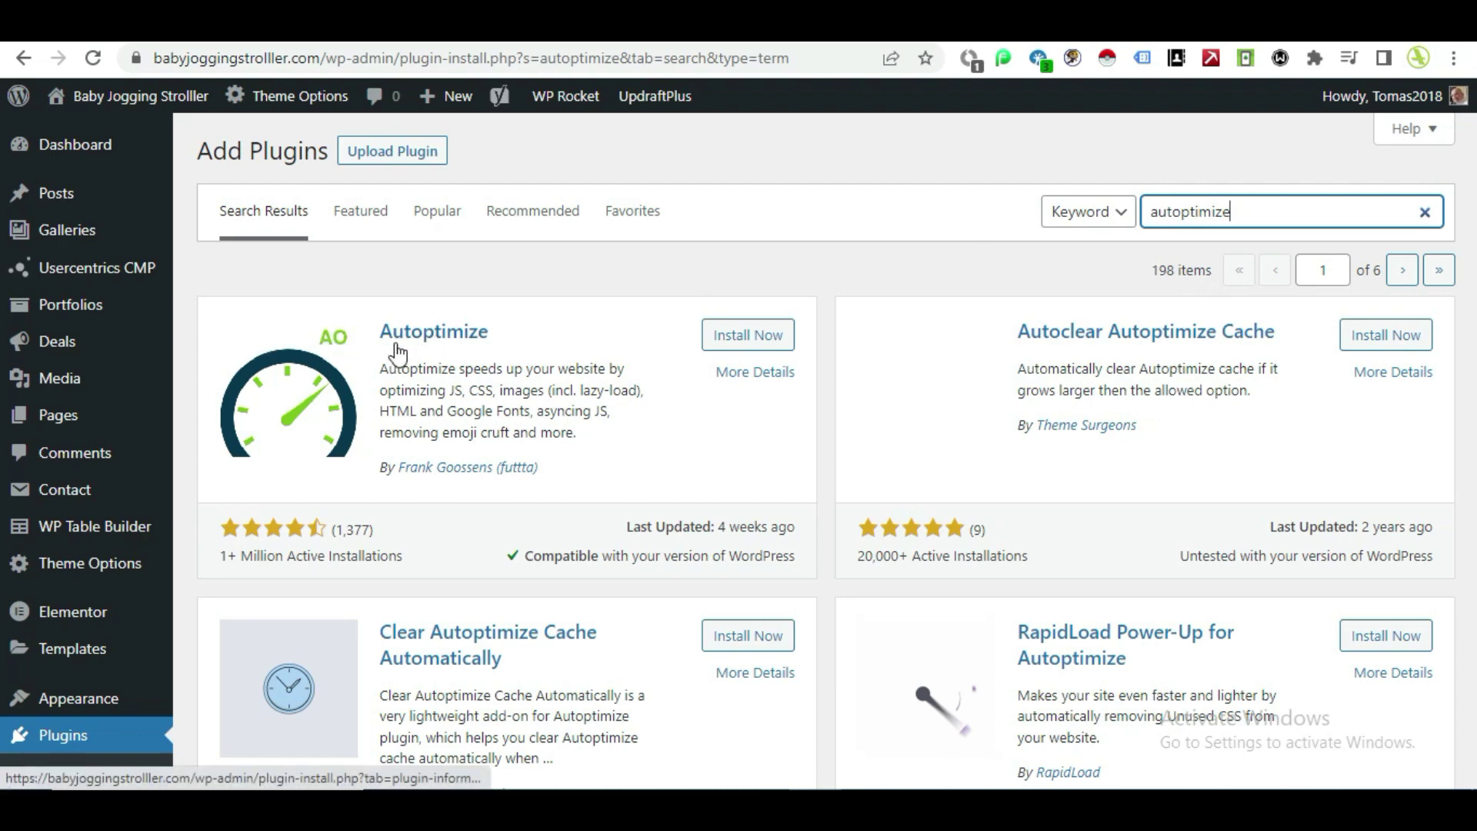
- Install and activate the Autoptimize plugin and open its settings page
left_click(765, 348)
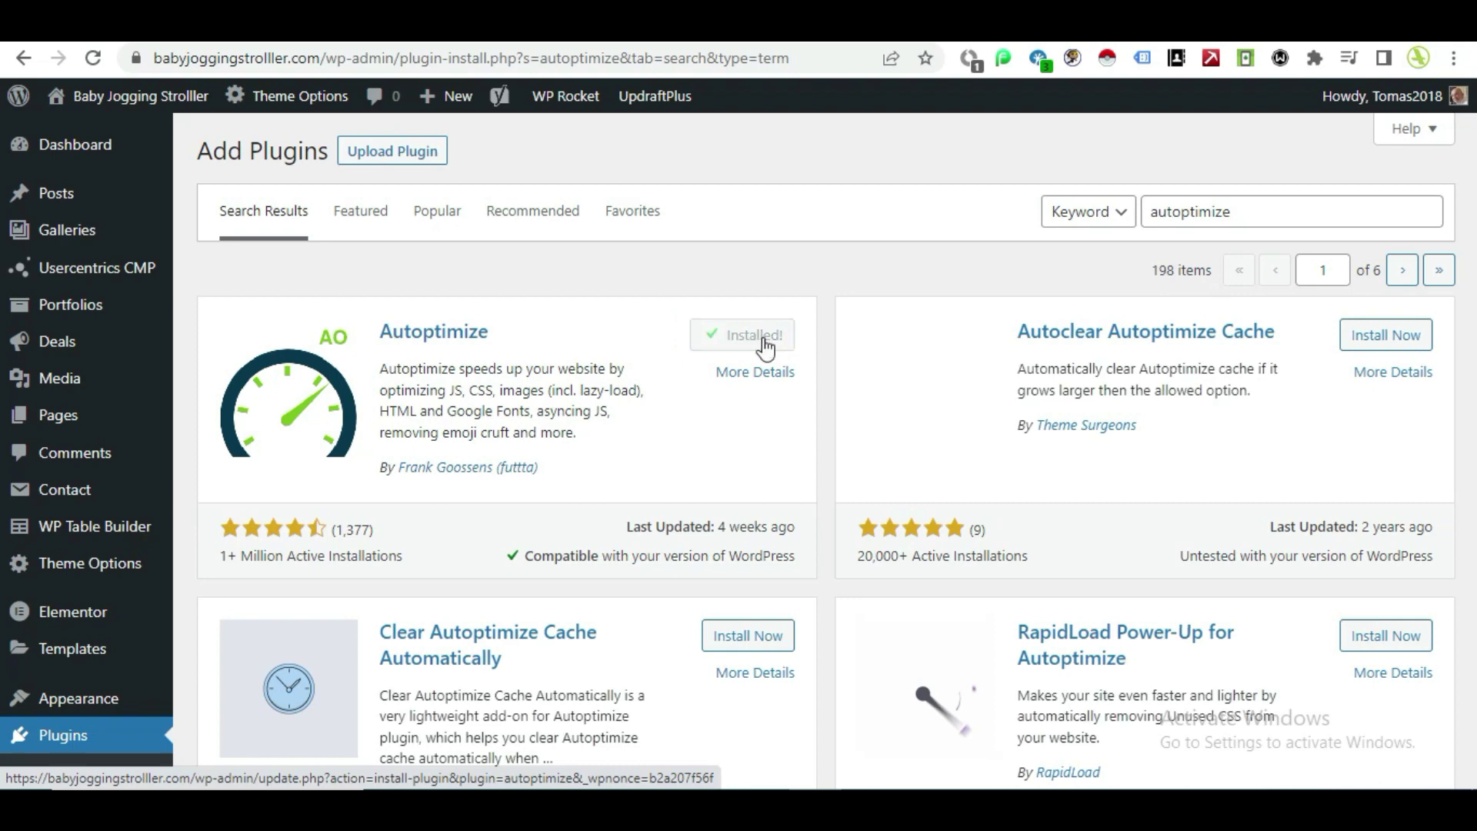
left_click(758, 339)
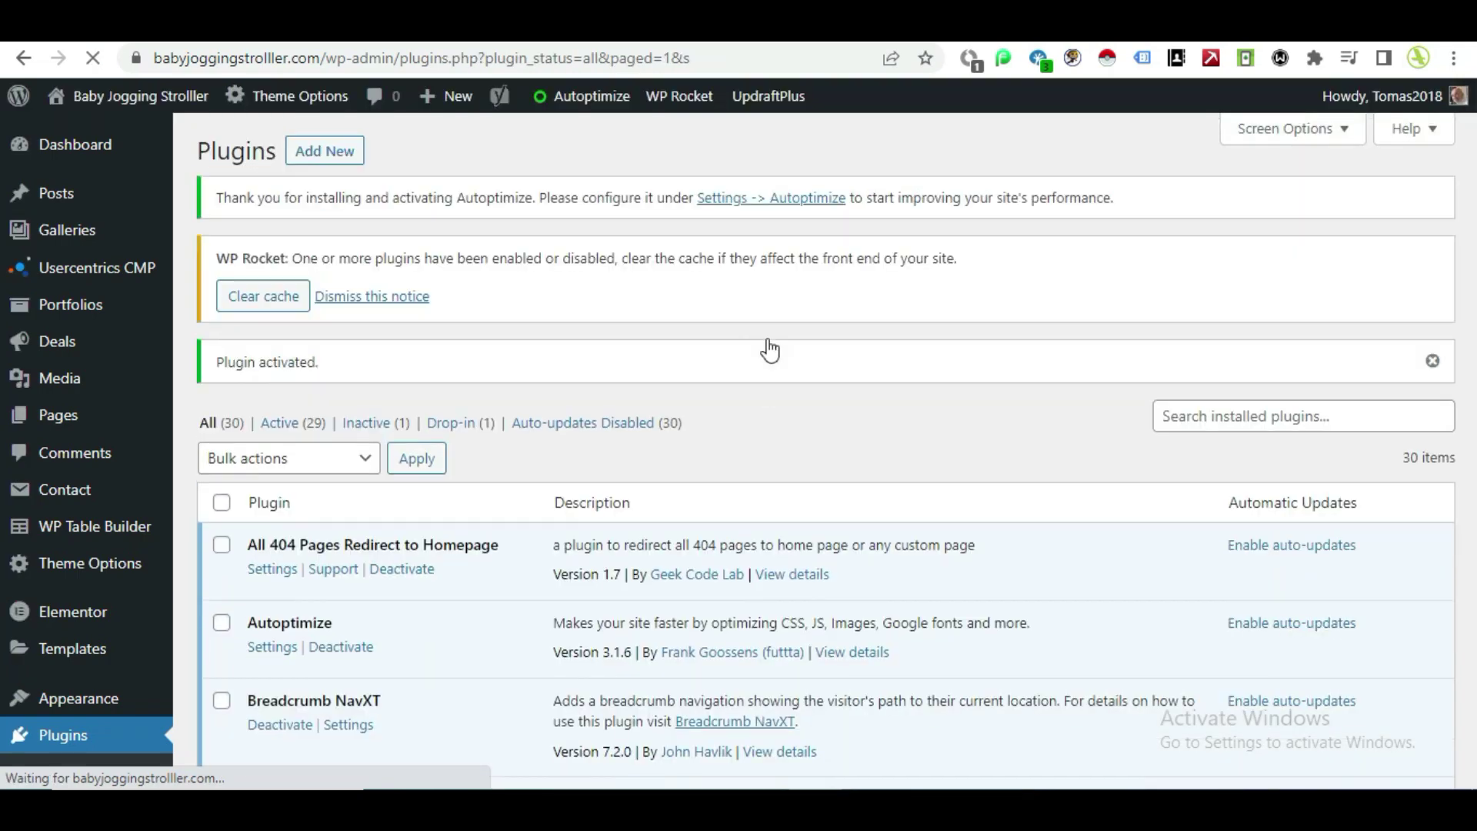
scroll(746, 331, "down", 4)
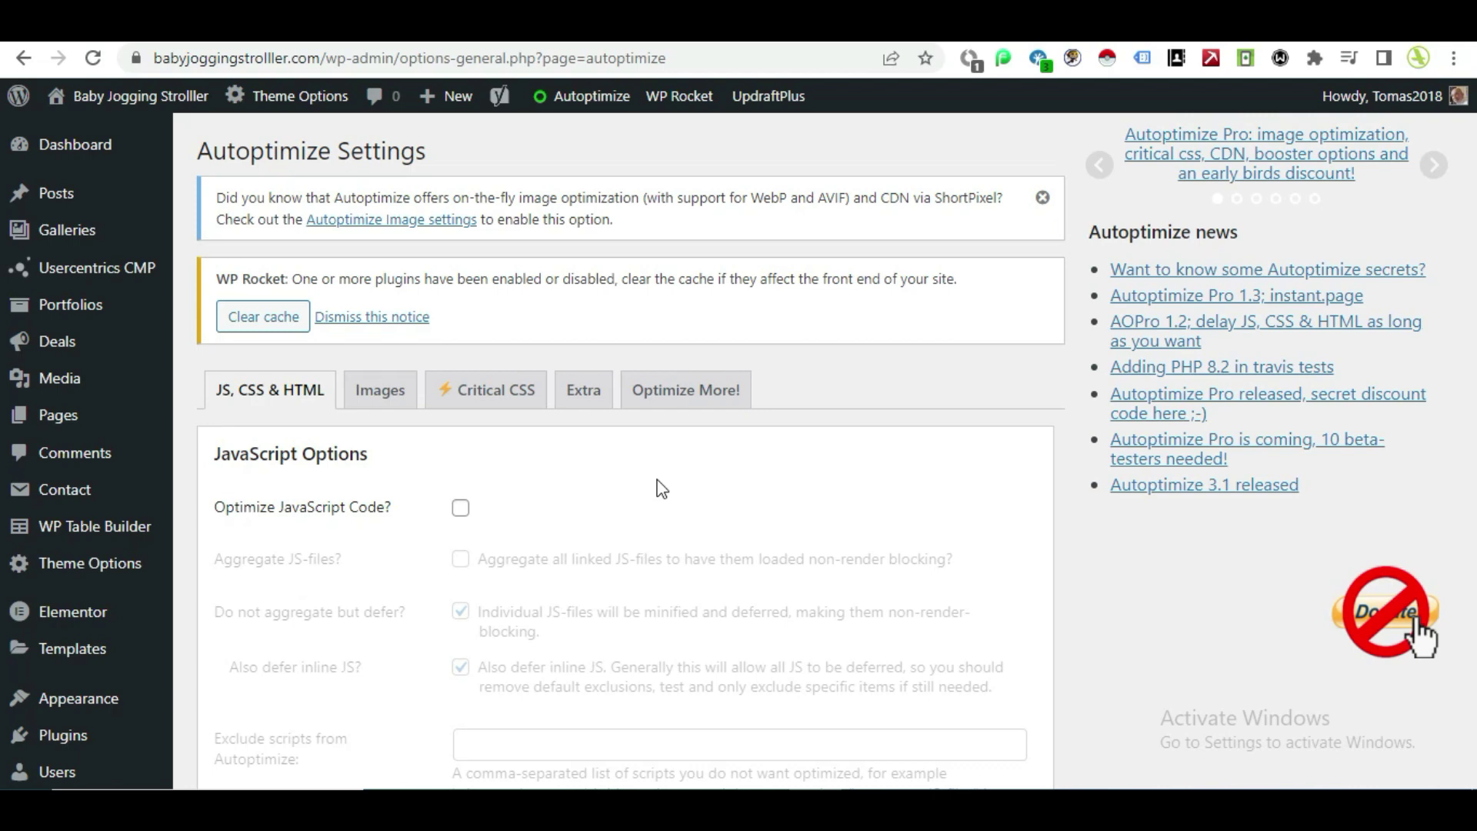
- Enable Optimize JavaScript Code and Optimize CSS Code in the Autoptimize settings
scroll(663, 491, "down", 1)
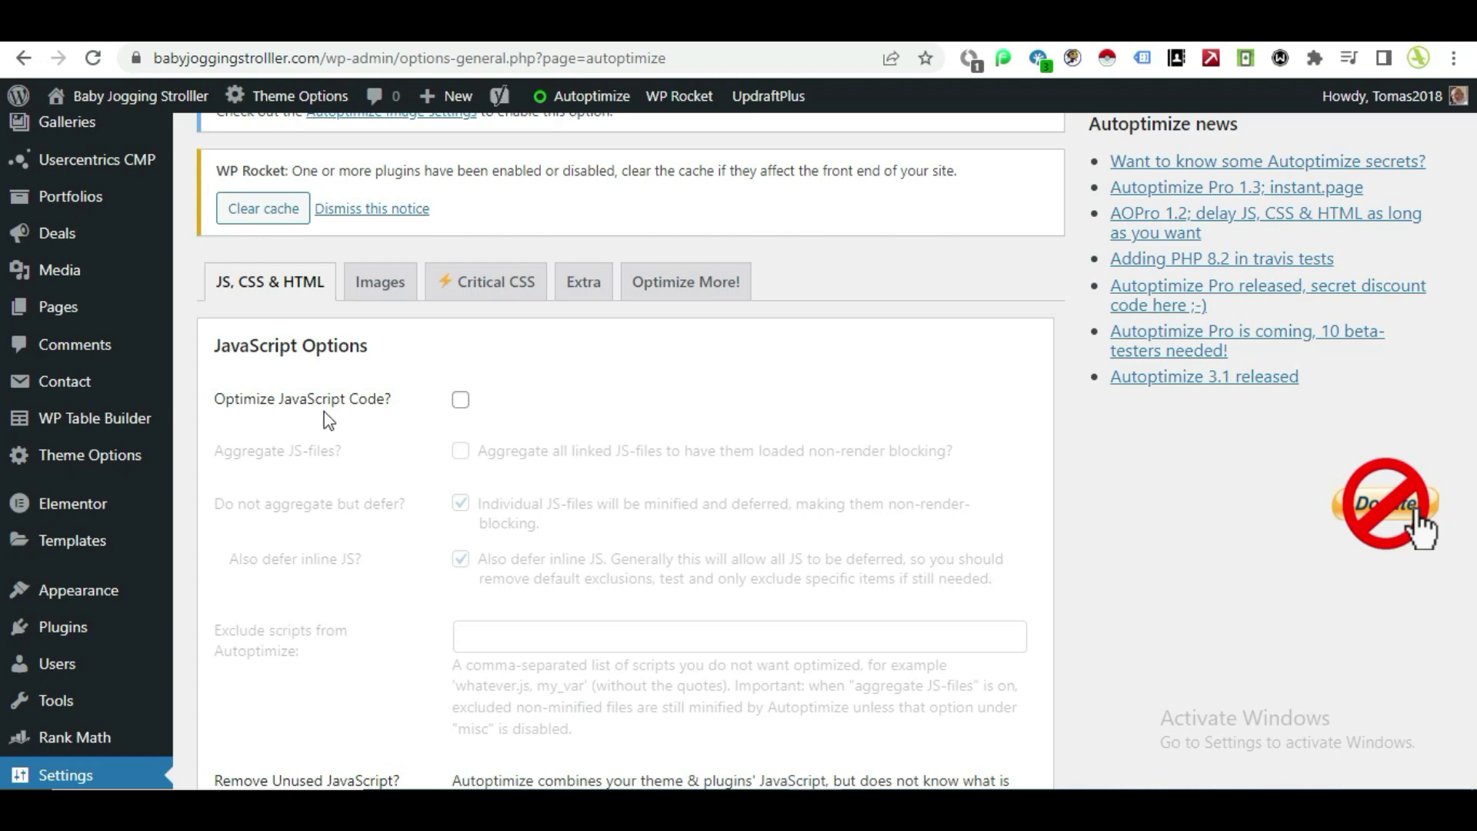
left_click(460, 400)
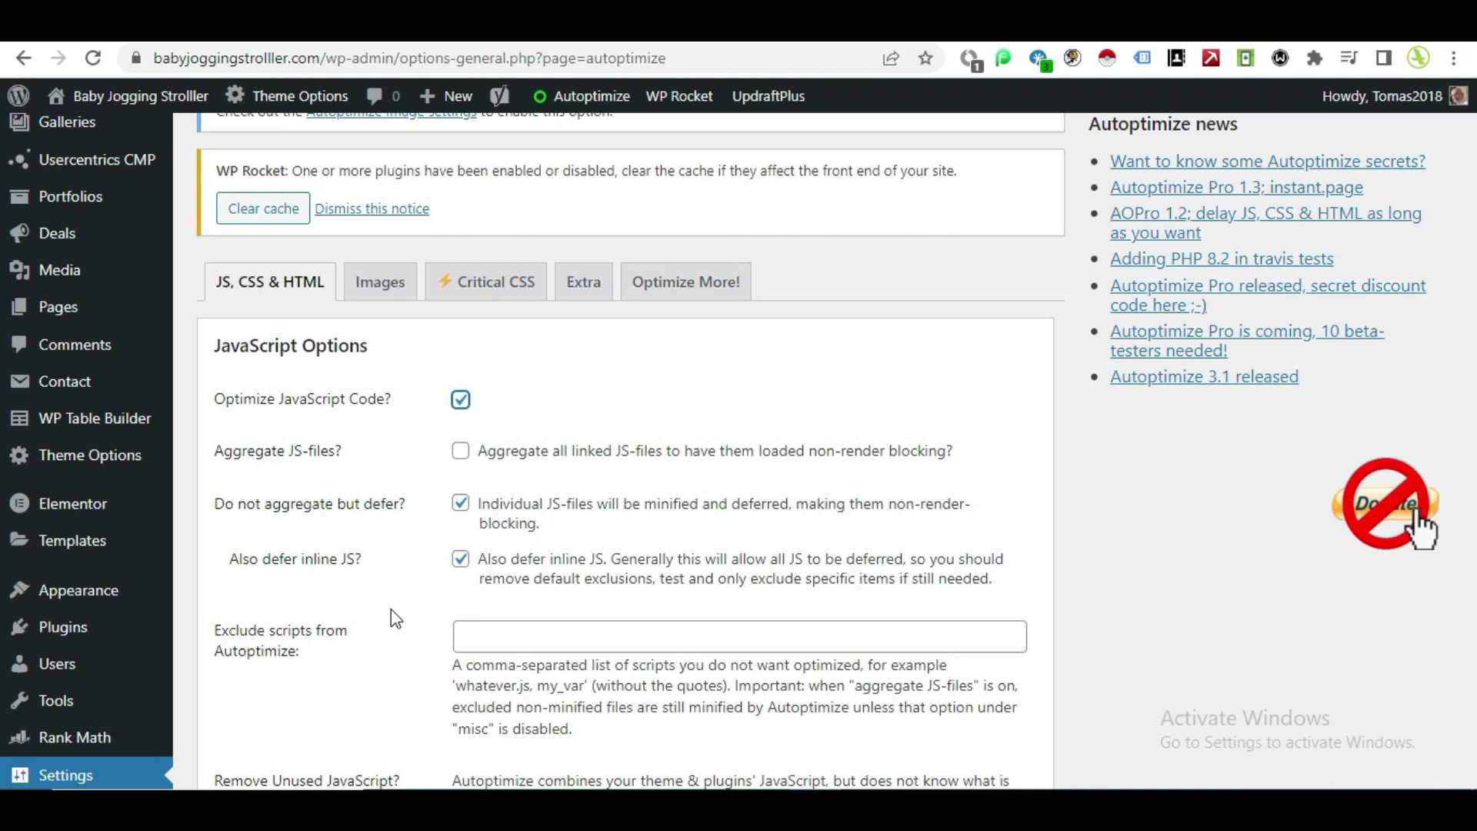
scroll(395, 617, "down", 5)
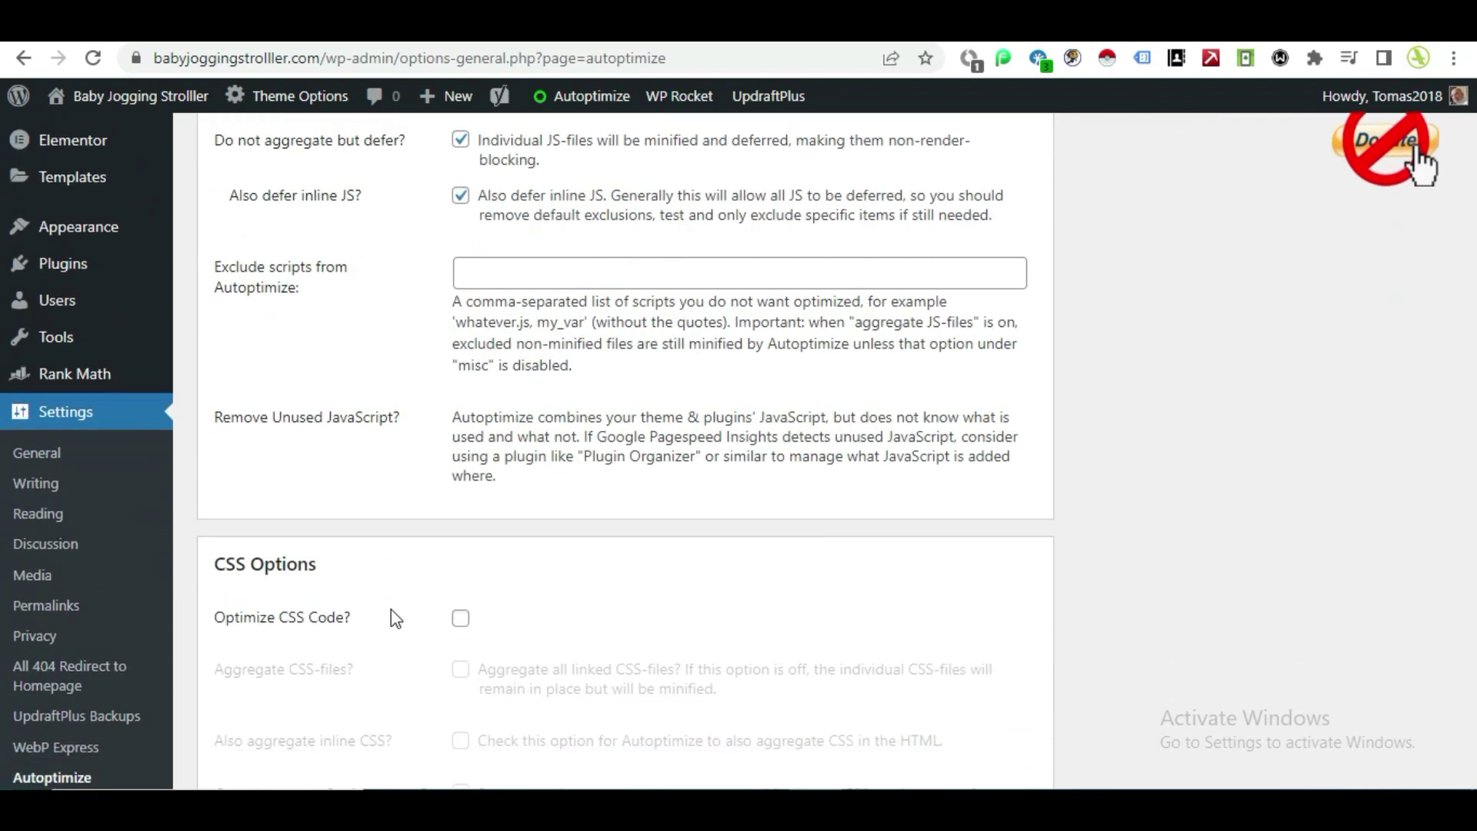
scroll(391, 618, "down", 1)
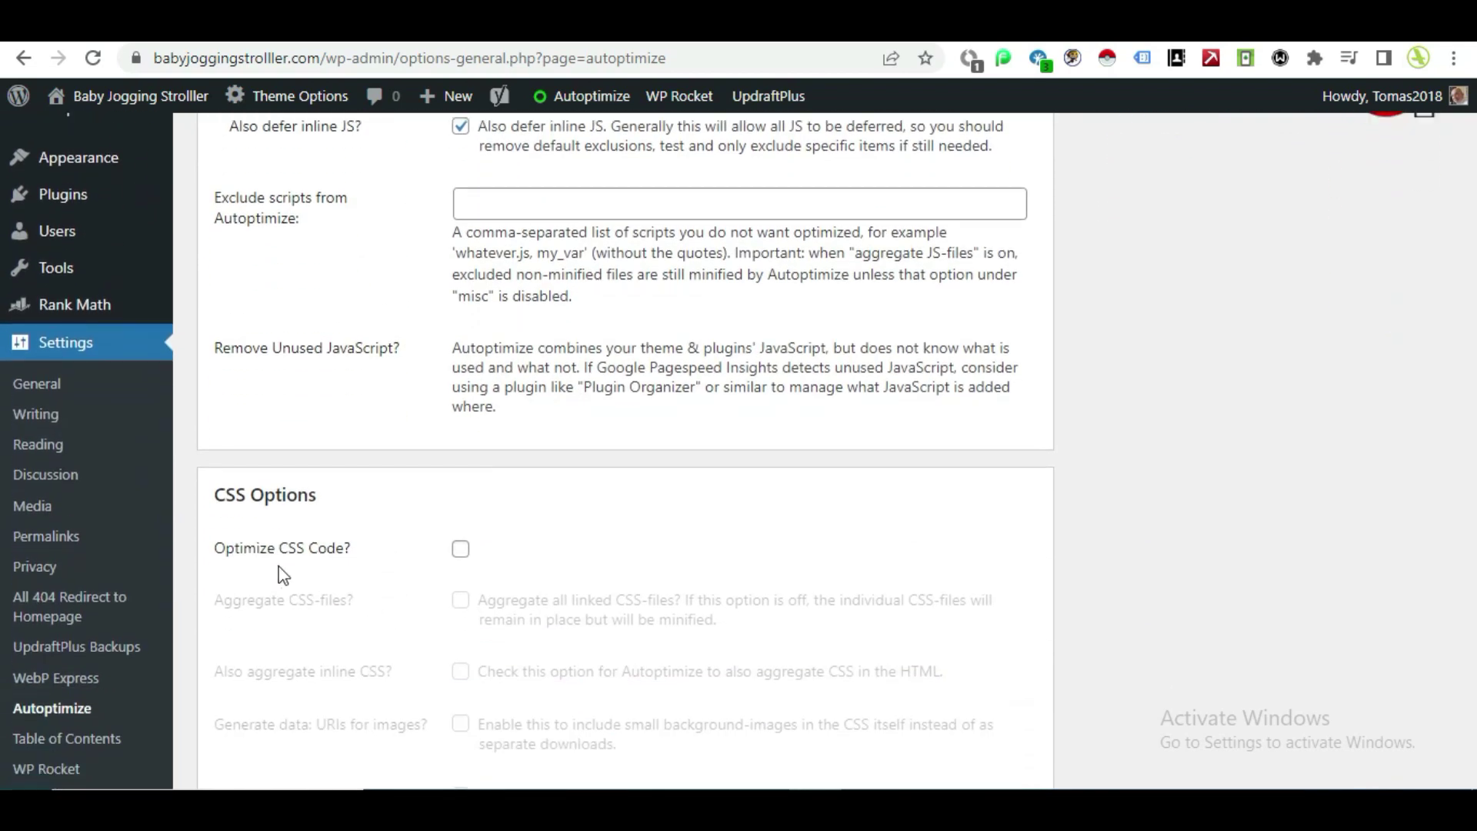
left_click(460, 548)
- Enable Optimize HTML Code in Autoptimize's HTML options
scroll(428, 558, "down", 1)
scroll(429, 563, "down", 6)
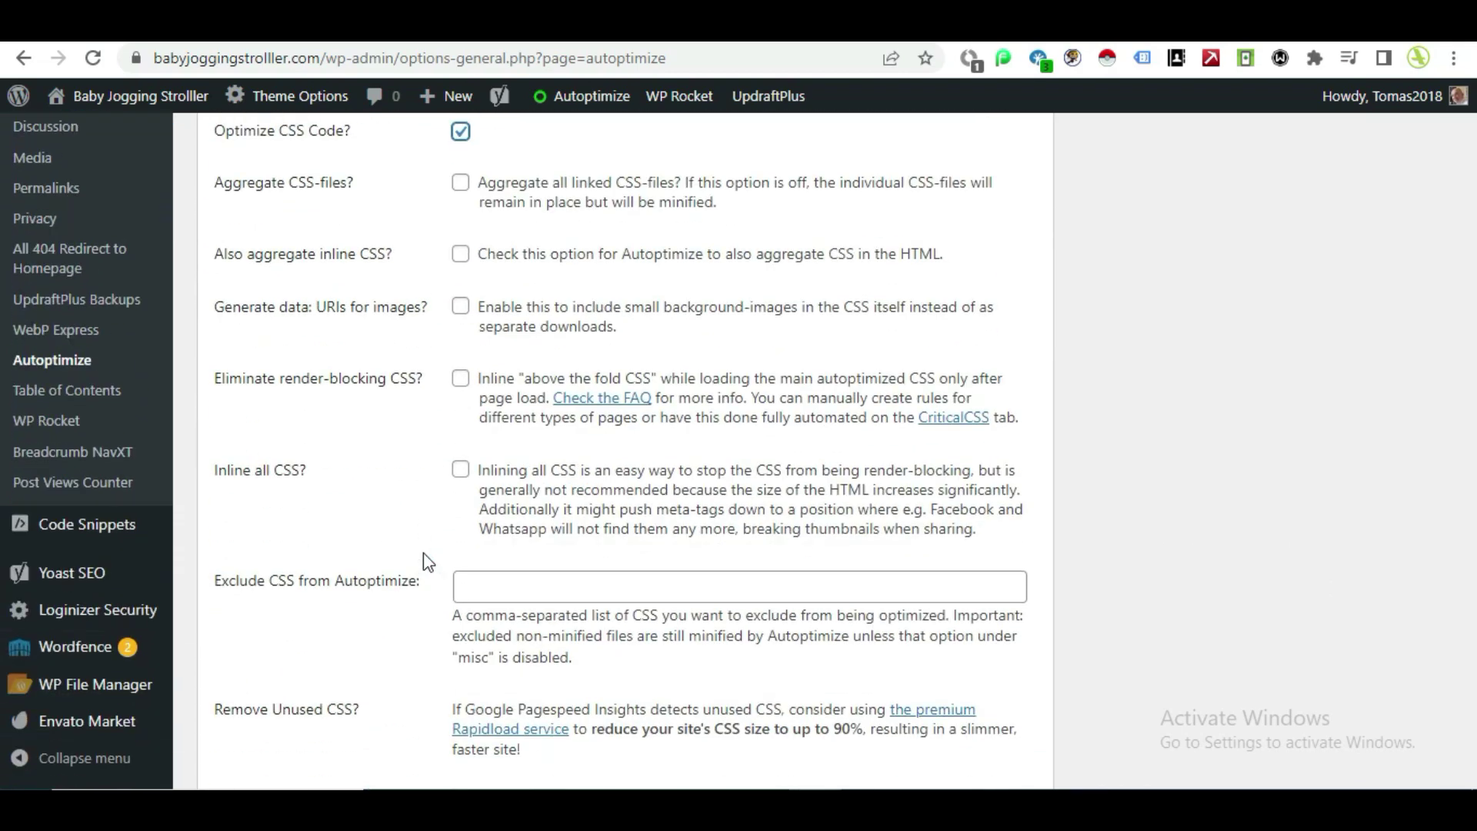
scroll(424, 563, "down", 3)
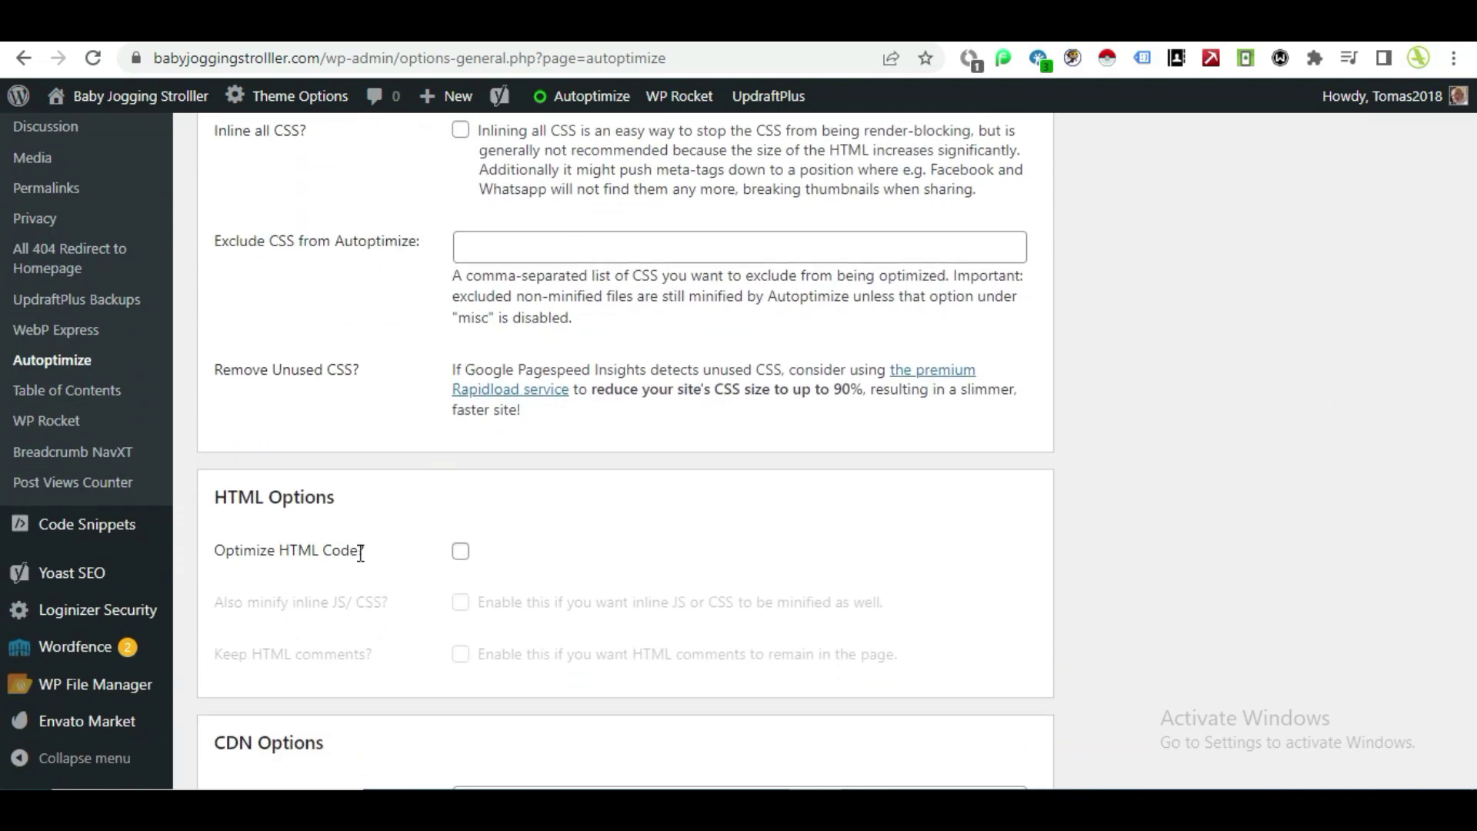
left_click(460, 551)
- Review the remaining Autoptimize options, then save the changes and empty the plugin's cache
scroll(583, 552, "down", 6)
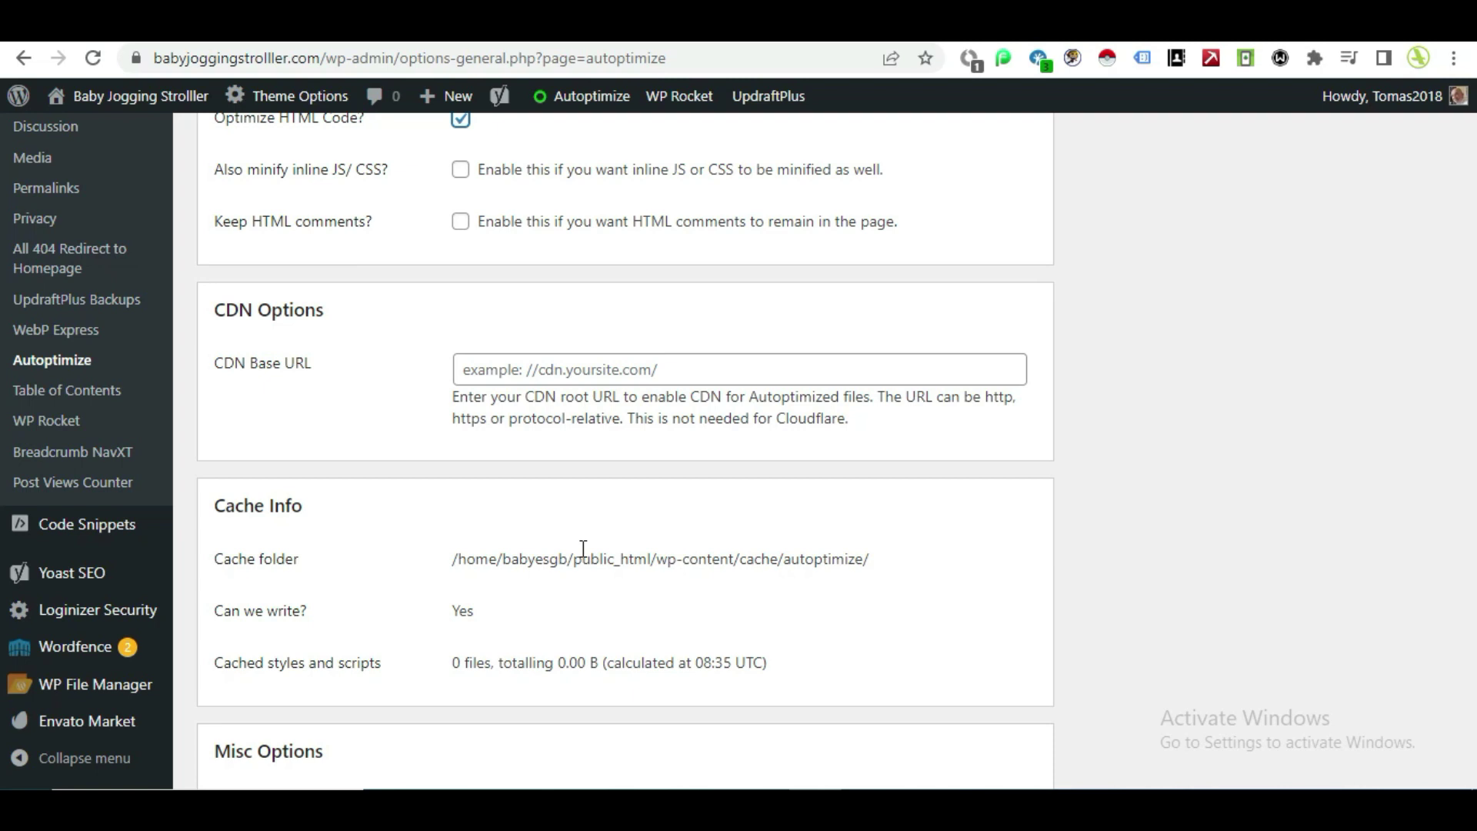
scroll(582, 584, "down", 4)
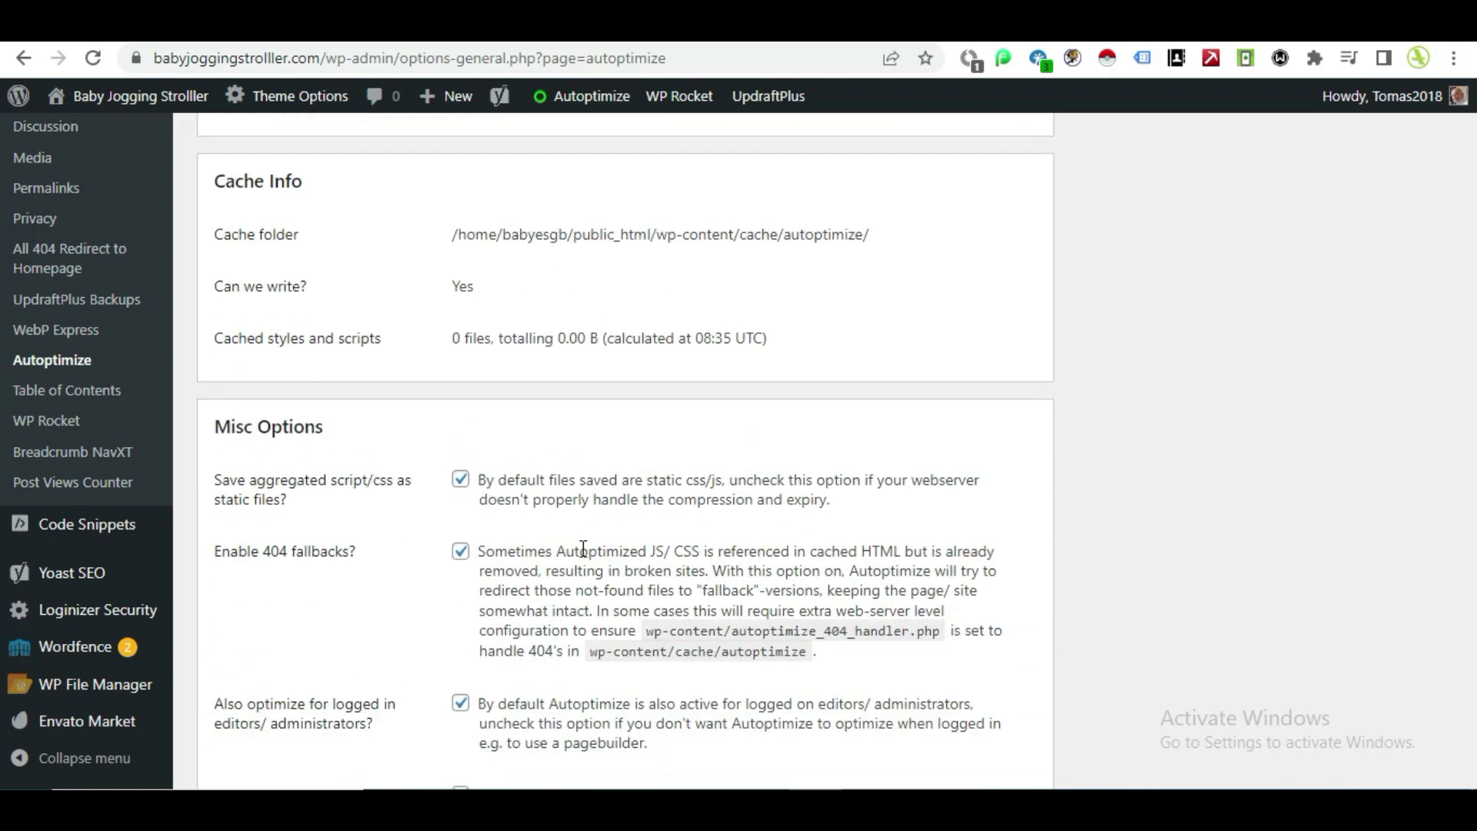
scroll(462, 523, "up", 10)
scroll(360, 489, "down", 1)
scroll(362, 492, "down", 15)
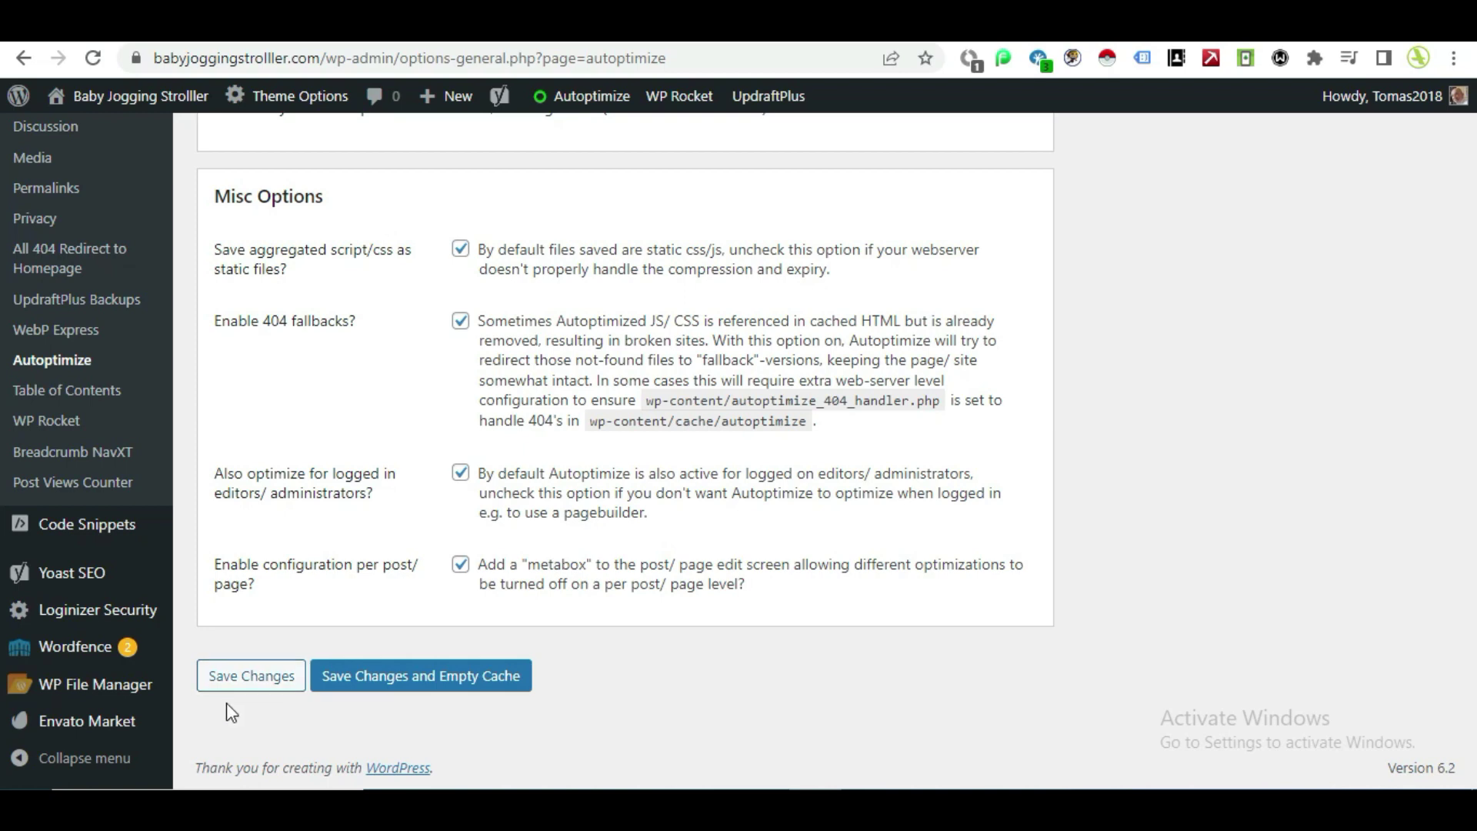
left_click(382, 677)
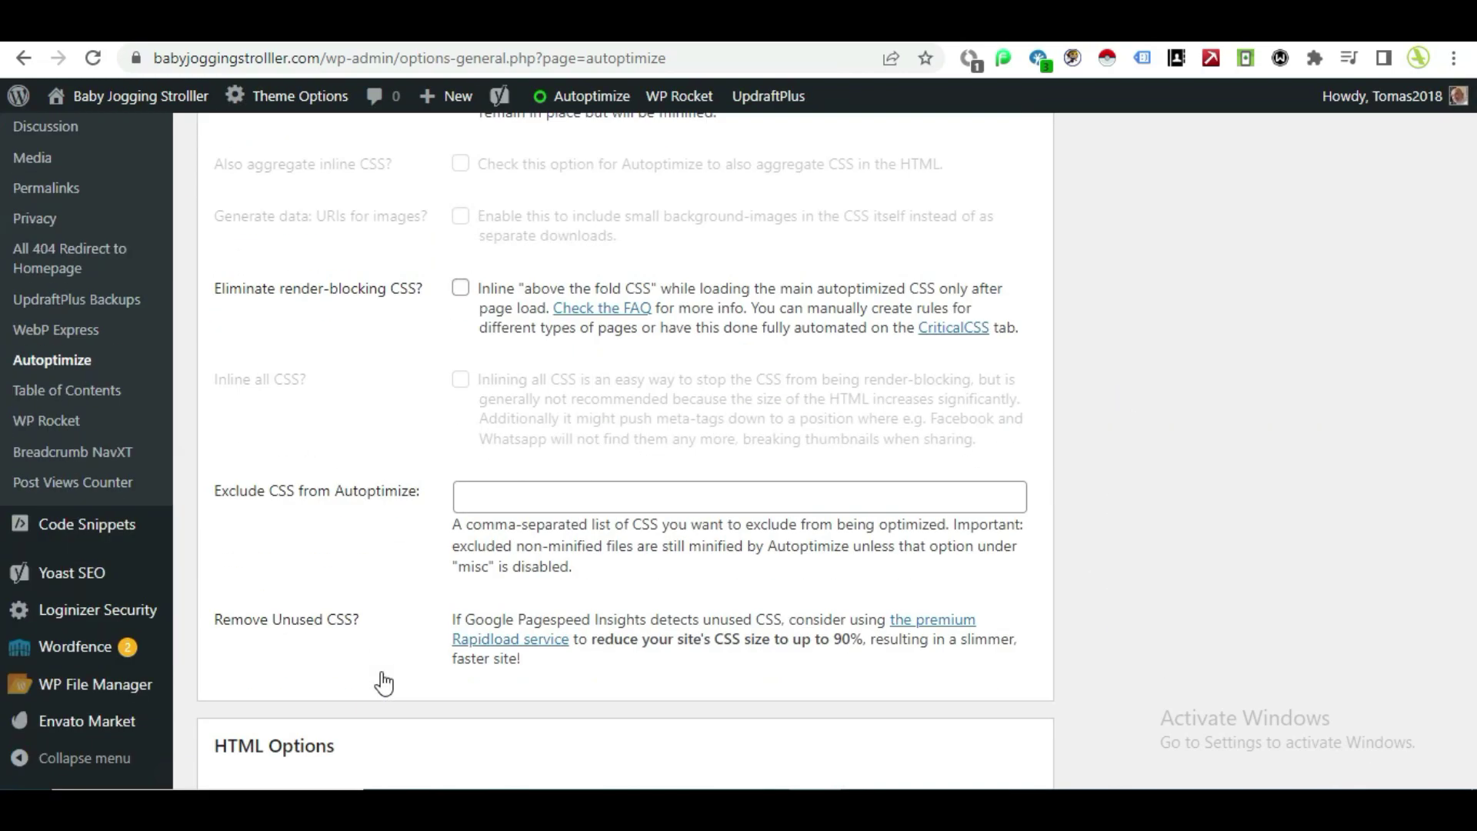
scroll(382, 682, "down", 15)
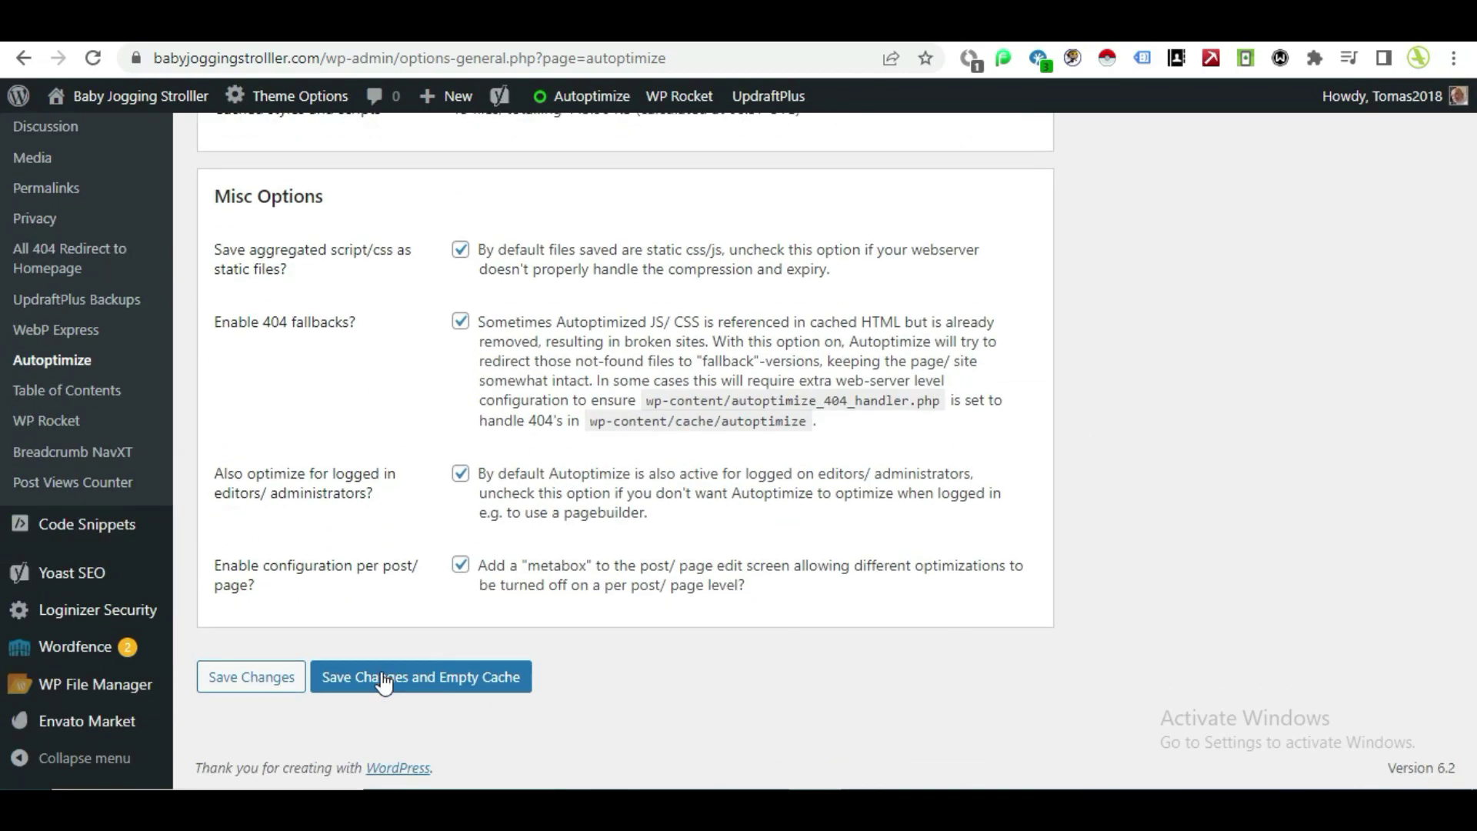
scroll(654, 666, "up", 1)
scroll(654, 667, "down", 1)
left_click(504, 677)
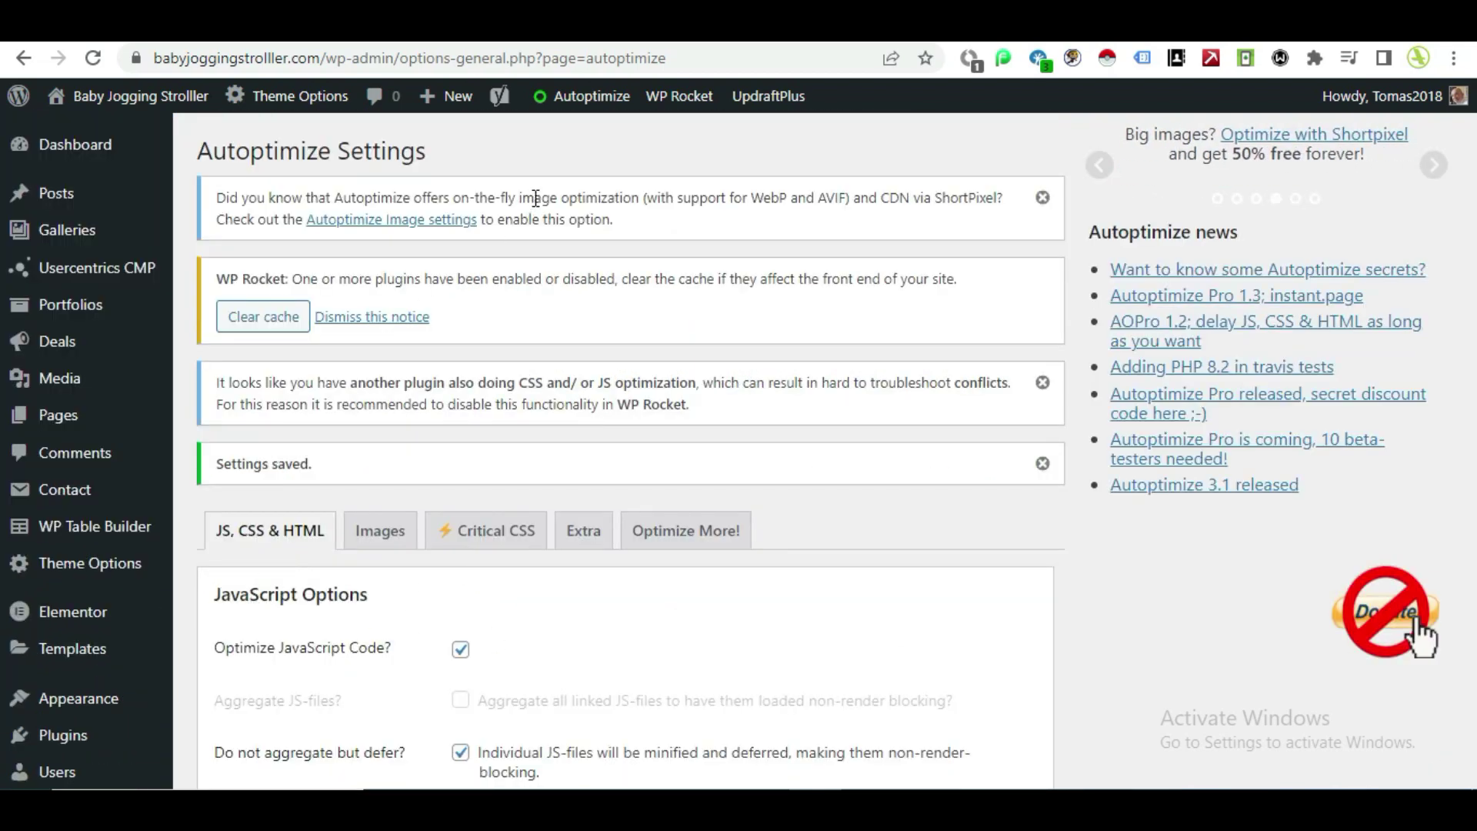
- Leave the Autoptimize settings and open the WordPress dashboard's home page
scroll(306, 523, "down", 3)
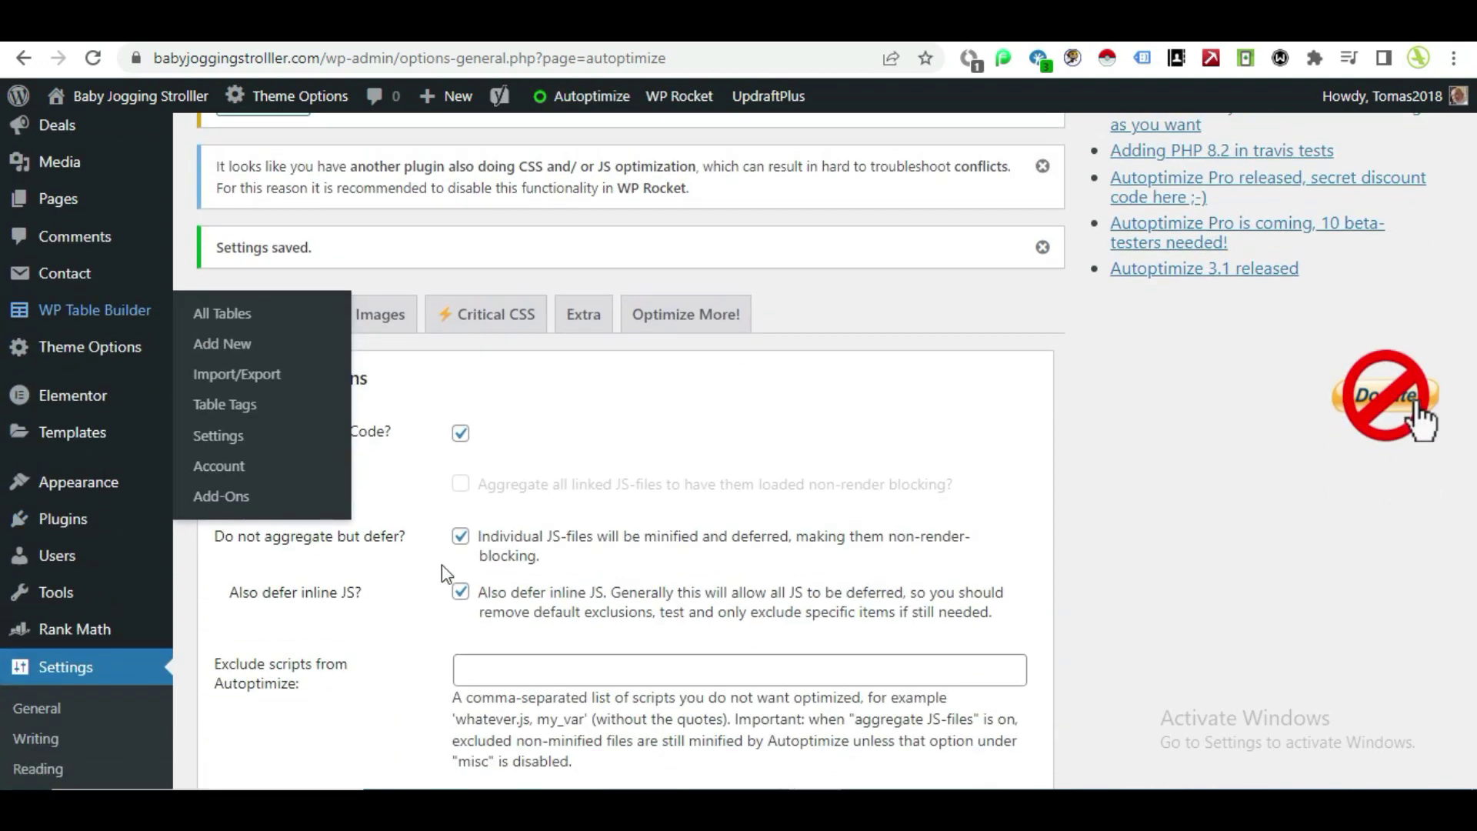
mouse_move(76, 524)
scroll(78, 524, "up", 3)
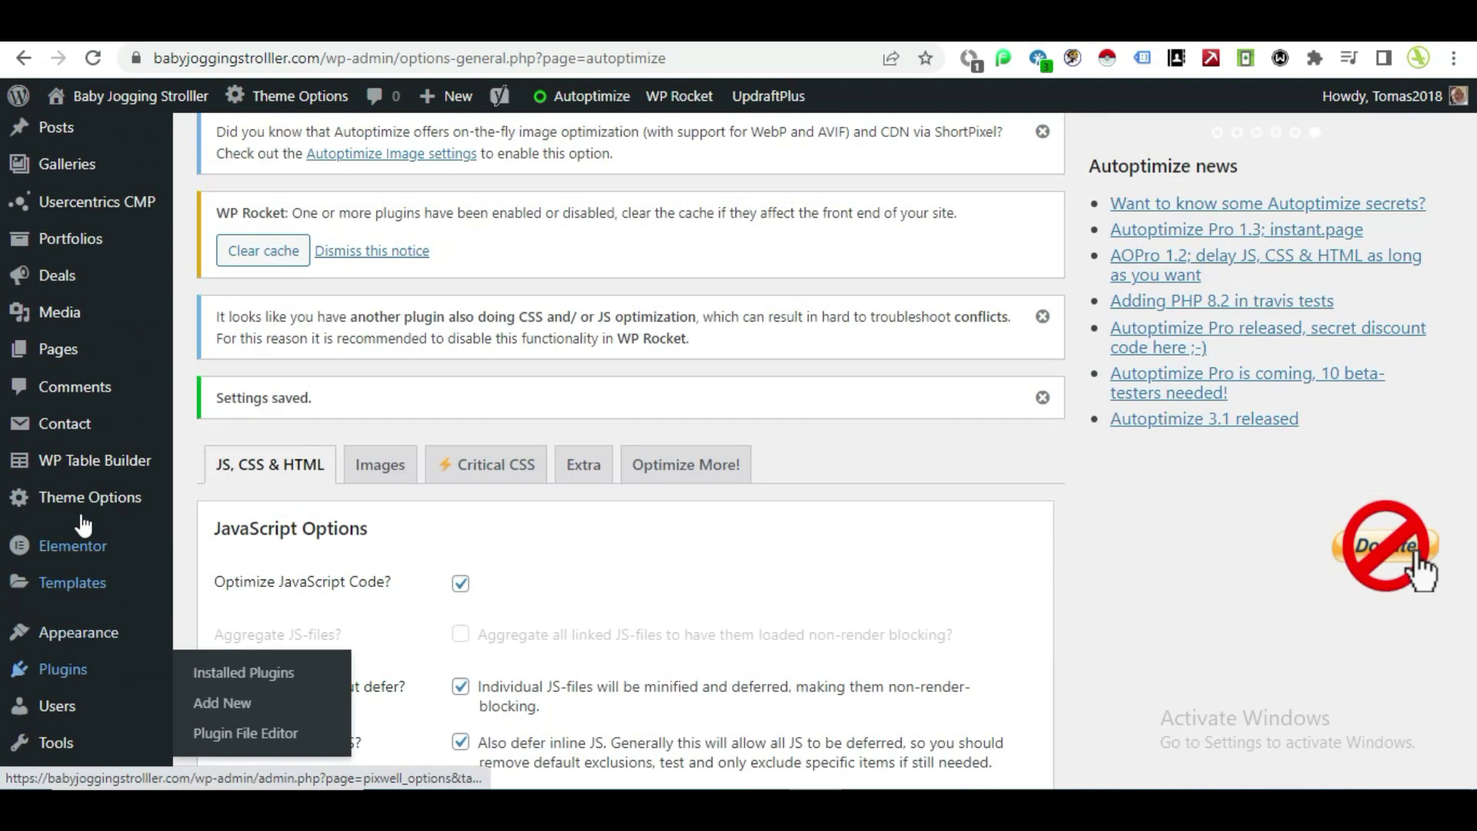
left_click(95, 146)
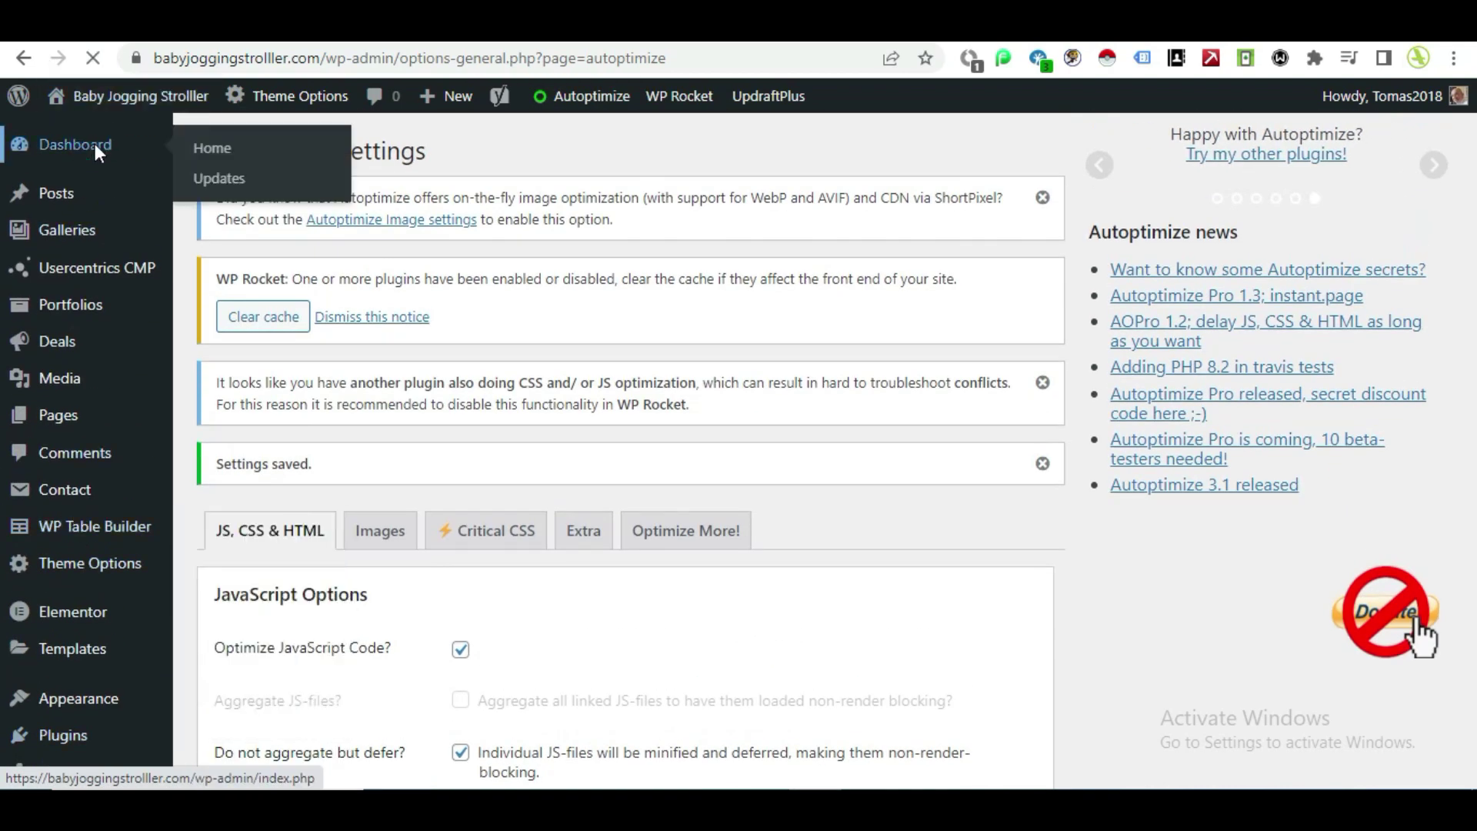
scroll(647, 428, "down", 12)
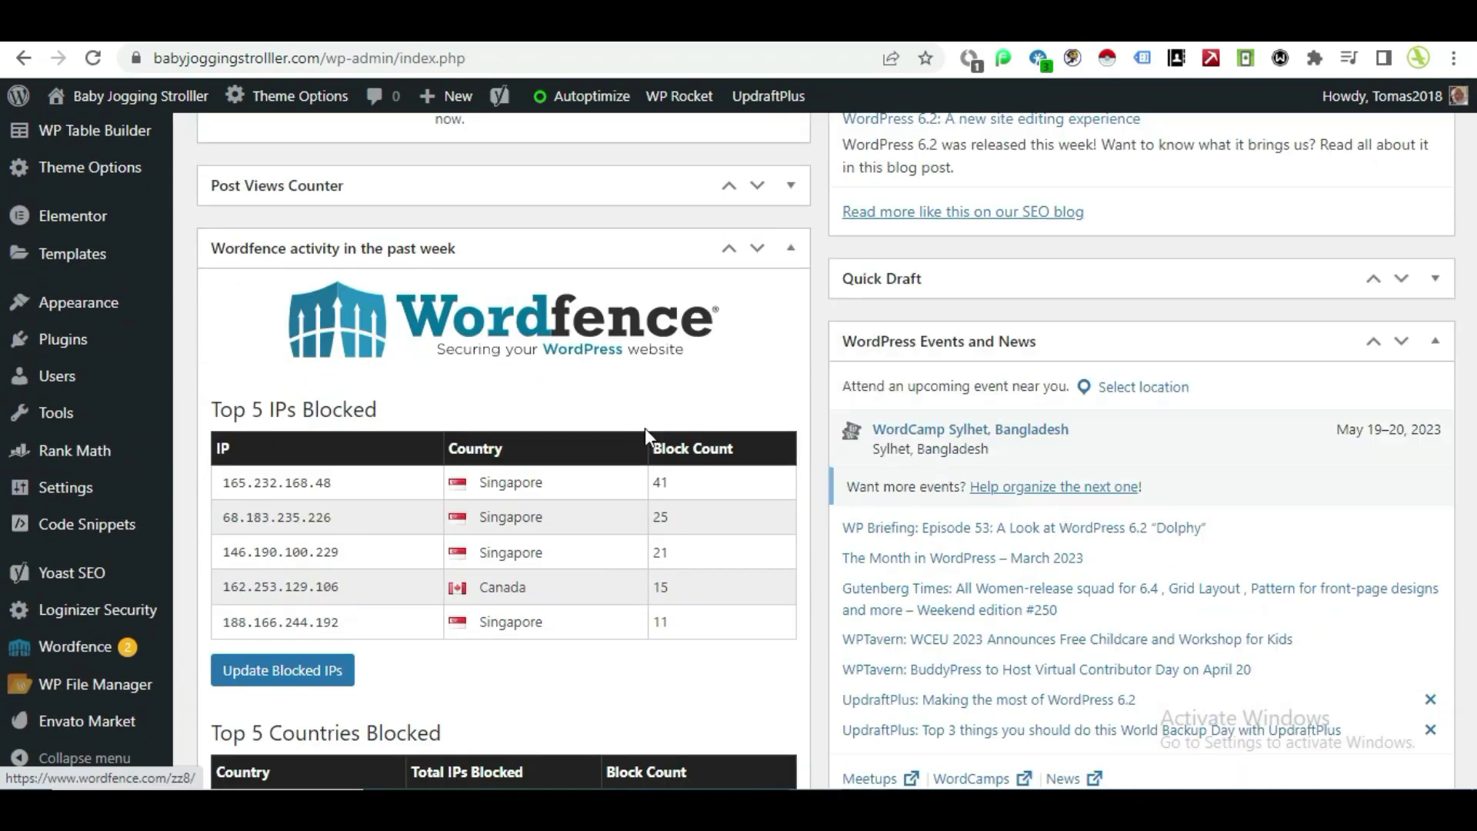
scroll(645, 428, "up", 10)
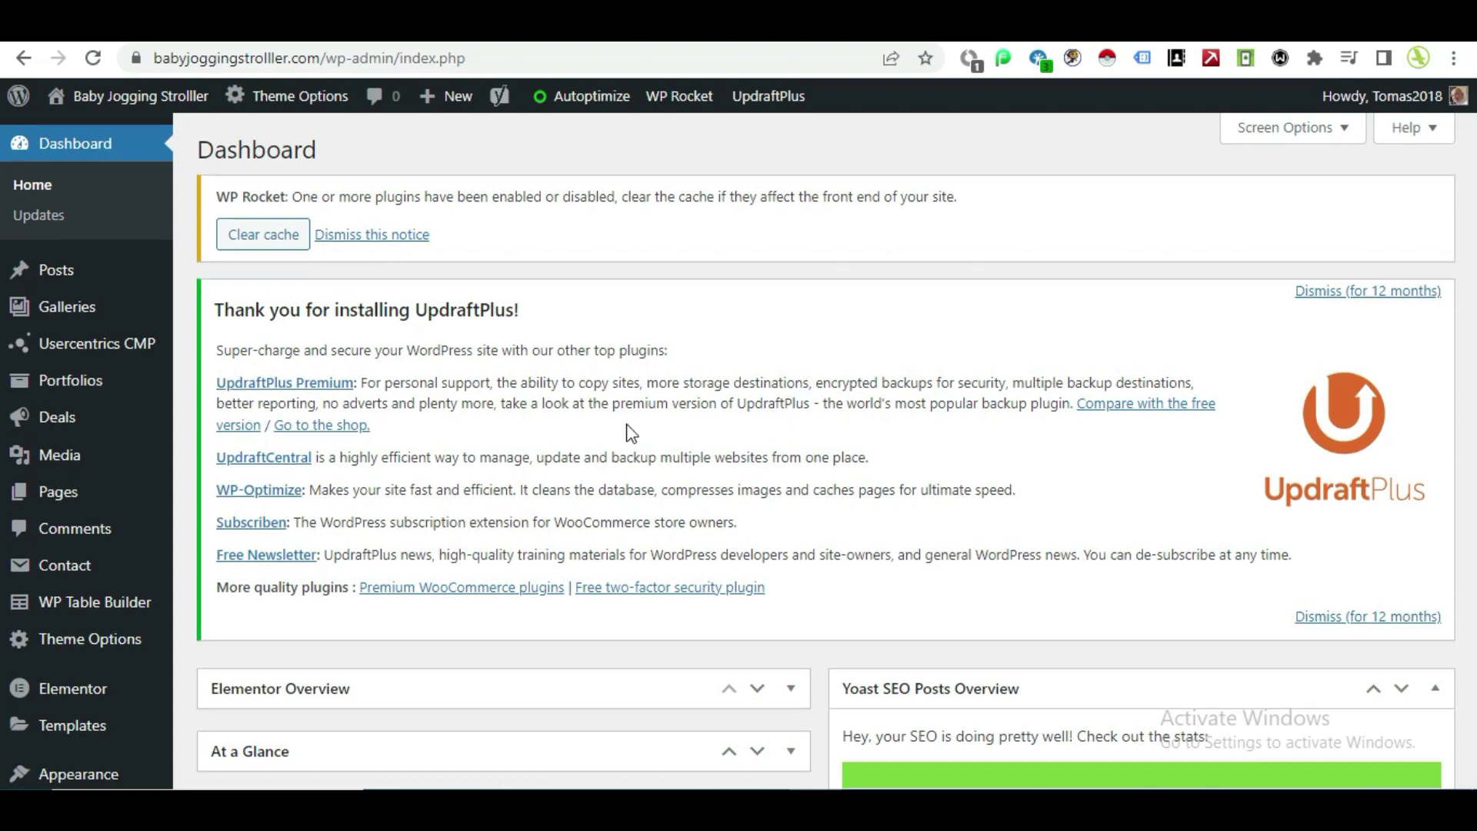
scroll(644, 427, "down", 3)
scroll(631, 432, "up", 3)
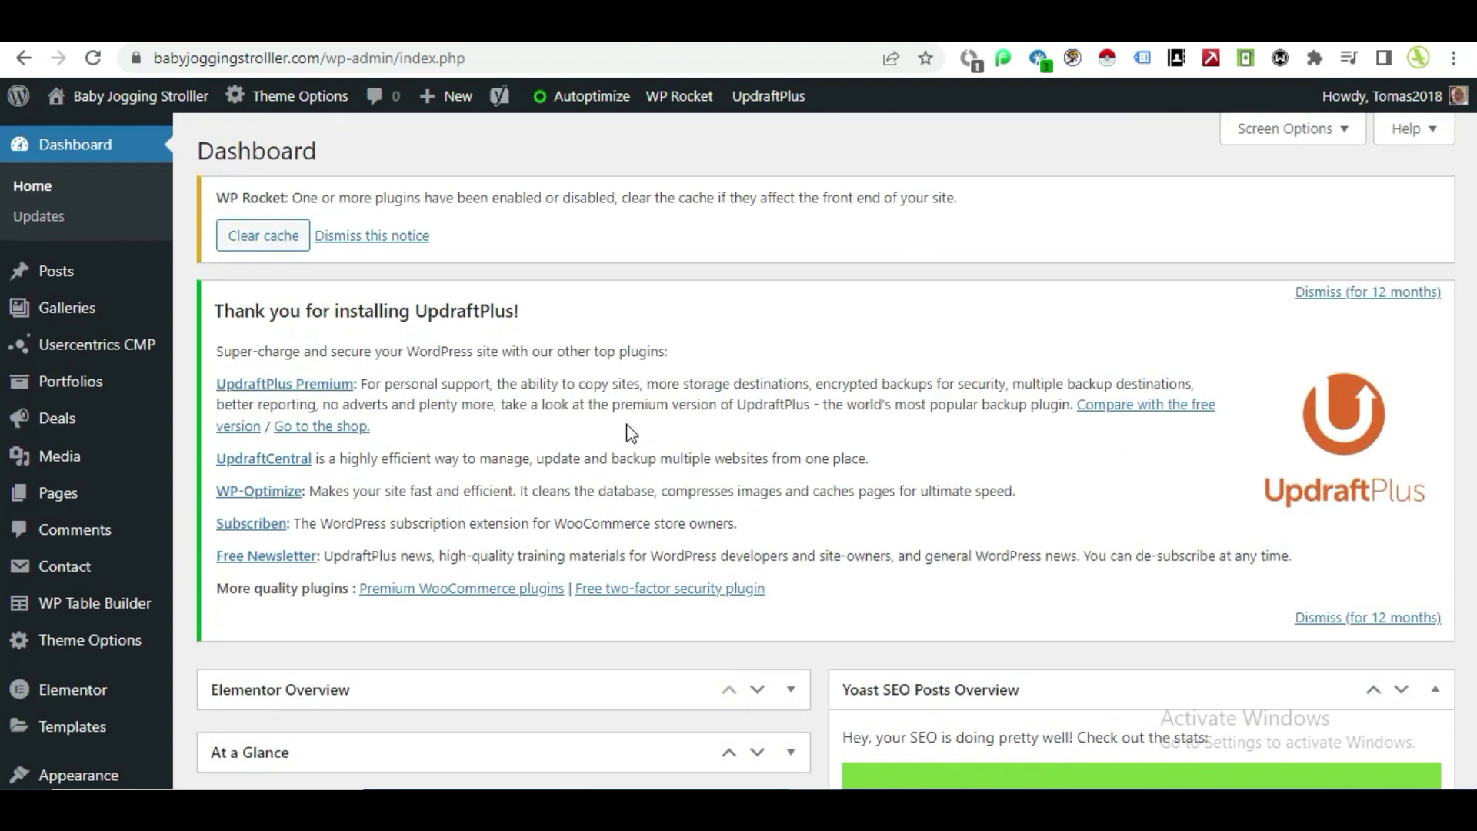